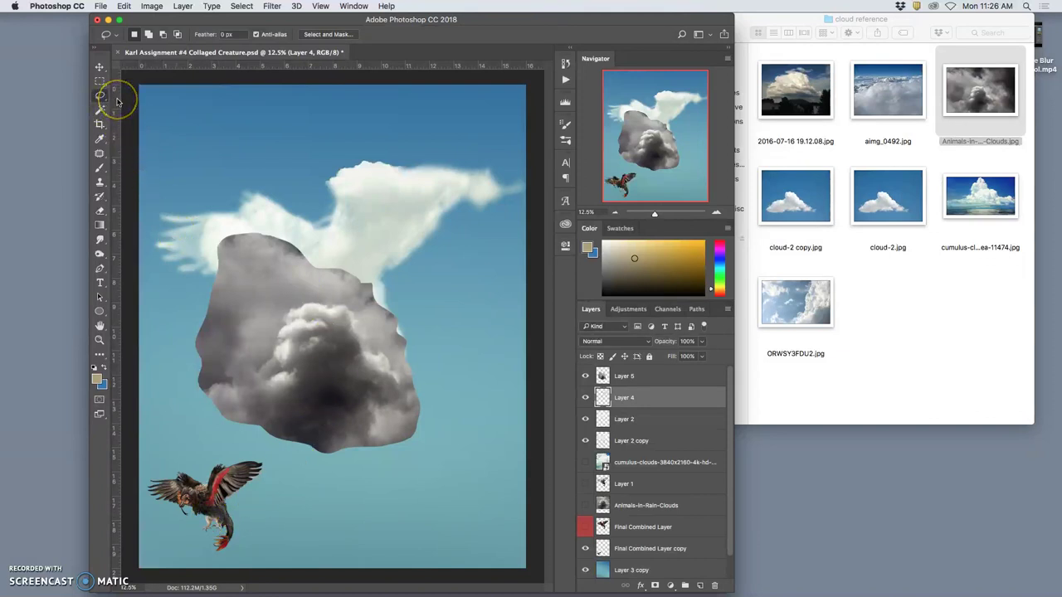
# Erase the hard outer edges of the grey storm cloud on Layer 5 with a soft 492 px eraser at full opacity
pyautogui.click(643, 379)
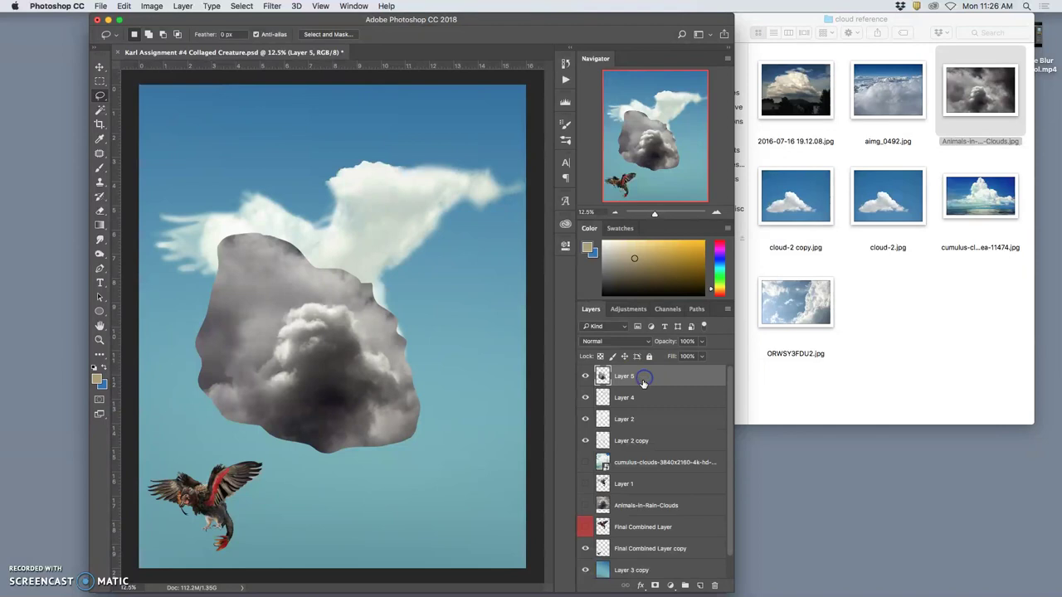
pyautogui.click(99, 211)
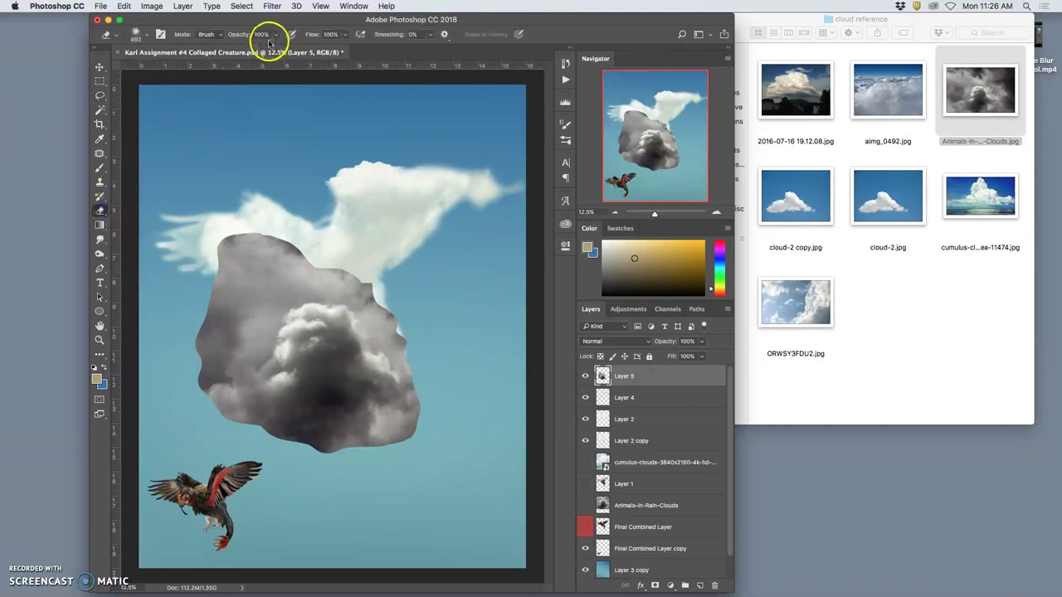
pyautogui.moveTo(243, 208)
pyautogui.mouseDown()
pyautogui.moveTo(209, 251)
pyautogui.moveTo(213, 260)
pyautogui.moveTo(221, 250)
pyautogui.moveTo(192, 348)
pyautogui.moveTo(208, 367)
pyautogui.moveTo(184, 385)
pyautogui.moveTo(259, 441)
pyautogui.moveTo(247, 439)
pyautogui.moveTo(216, 425)
pyautogui.moveTo(310, 458)
pyautogui.moveTo(287, 449)
pyautogui.moveTo(368, 457)
pyautogui.mouseUp()
pyautogui.moveTo(420, 424)
pyautogui.mouseDown()
pyautogui.moveTo(423, 391)
pyautogui.moveTo(403, 344)
pyautogui.moveTo(350, 269)
pyautogui.moveTo(333, 269)
pyautogui.moveTo(291, 229)
pyautogui.moveTo(259, 220)
pyautogui.moveTo(217, 268)
pyautogui.moveTo(258, 243)
pyautogui.moveTo(270, 246)
pyautogui.moveTo(232, 275)
pyautogui.moveTo(241, 275)
pyautogui.moveTo(219, 273)
pyautogui.moveTo(302, 249)
pyautogui.mouseUp()
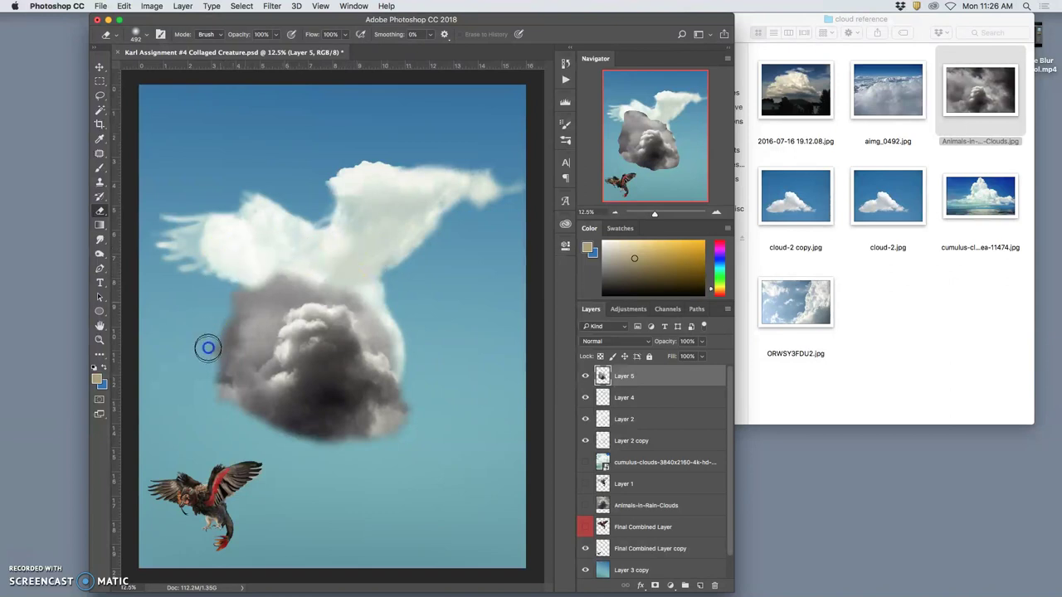
pyautogui.moveTo(232, 310); pyautogui.dragTo(217, 340)
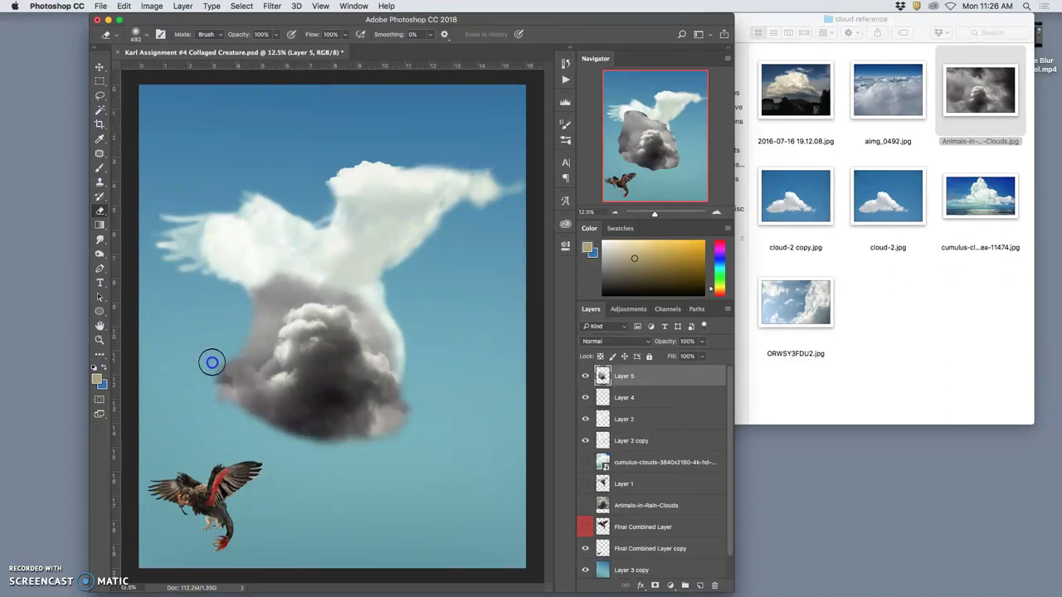
pyautogui.moveTo(259, 279)
pyautogui.mouseDown()
pyautogui.moveTo(341, 251)
pyautogui.moveTo(402, 269)
pyautogui.moveTo(320, 262)
pyautogui.moveTo(262, 276)
pyautogui.moveTo(352, 276)
pyautogui.mouseUp()
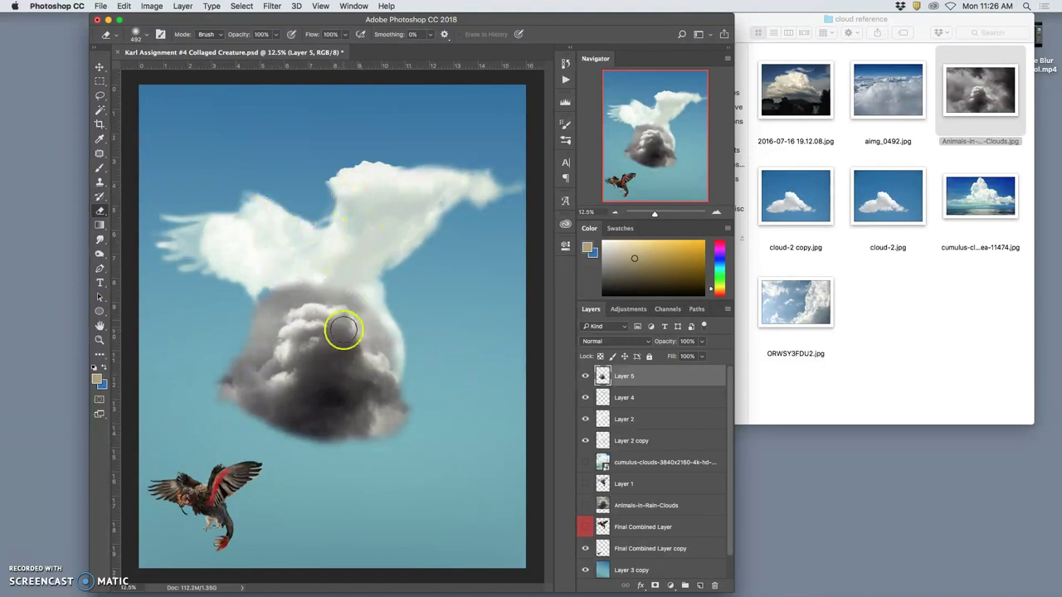
# Lighten the grey cloud with Levels, using midtone input 1.37 and output black 31, and compare before and after
pyautogui.click(152, 7)
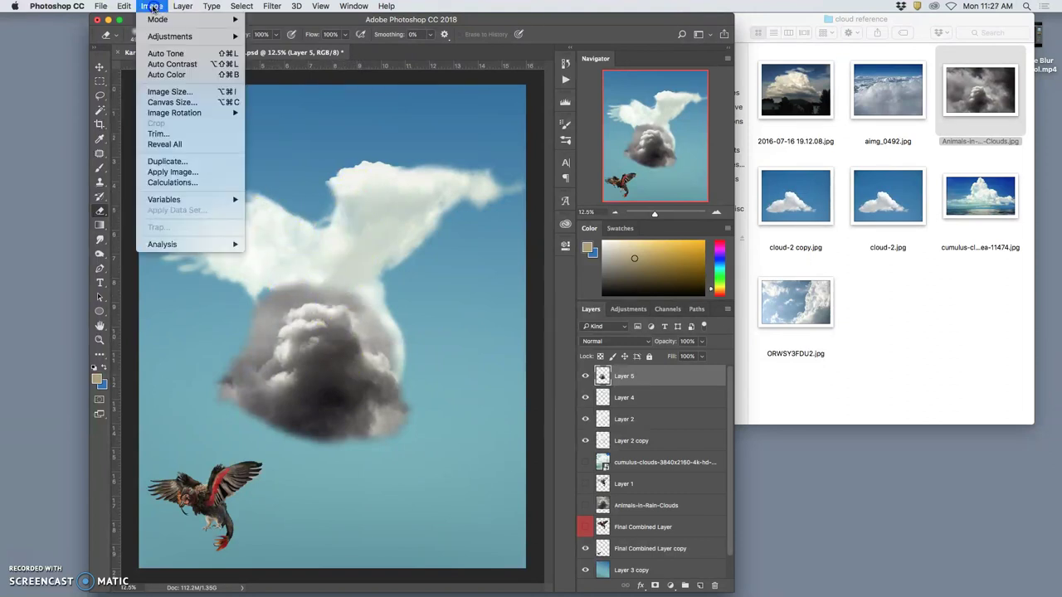
pyautogui.moveTo(170, 37)
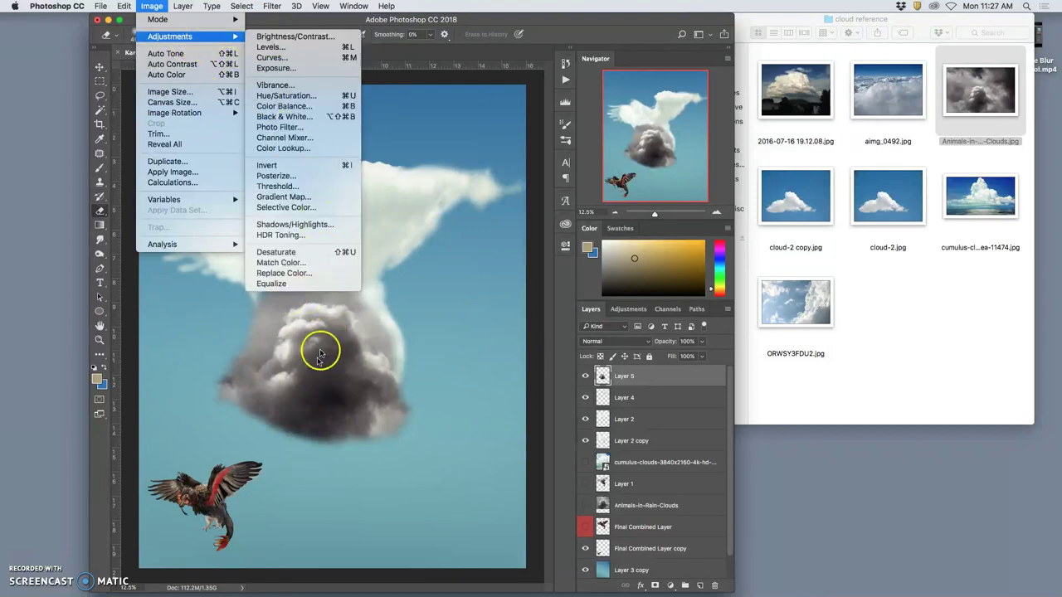
pyautogui.click(273, 47)
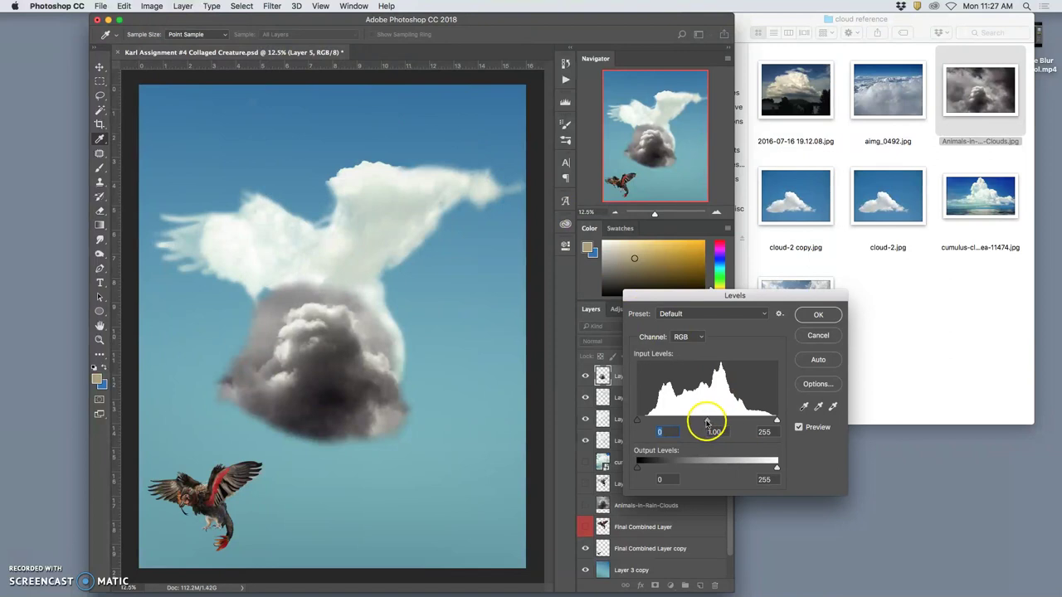
pyautogui.moveTo(708, 425); pyautogui.dragTo(695, 422)
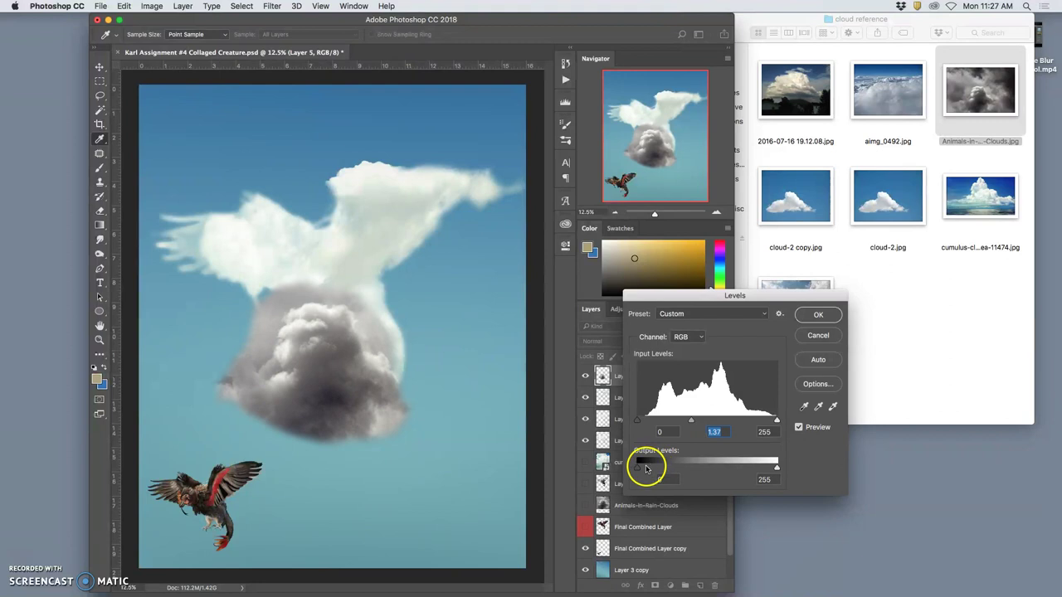
pyautogui.moveTo(644, 469); pyautogui.dragTo(655, 468)
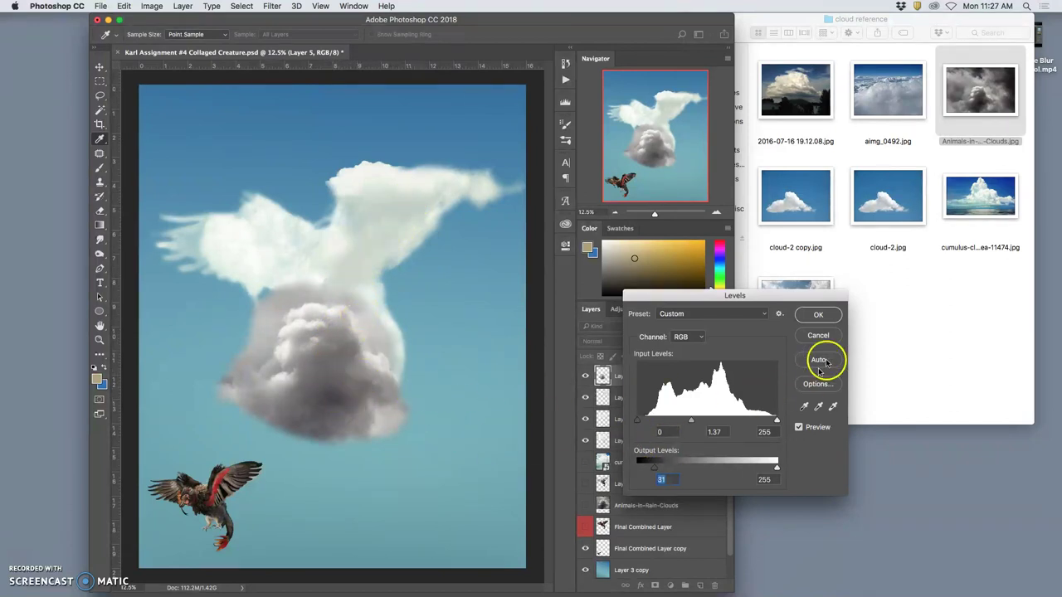
pyautogui.click(818, 314)
pyautogui.hotkey('ctrl', 'z')
pyautogui.hotkey('ctrl', 'z')
pyautogui.hotkey('ctrl', 'z')
pyautogui.hotkey('ctrl', 'z')
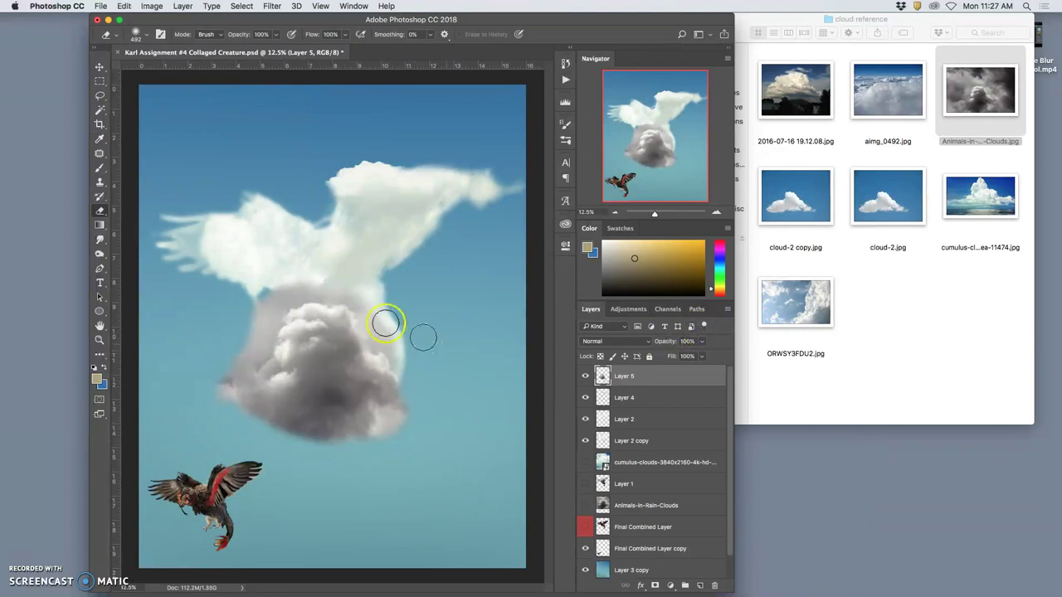
# Shift the grey cloud's tint with Color Balance, setting the highlights to about -2, -5 and -3 with Preserve Luminosity on
pyautogui.click(153, 6)
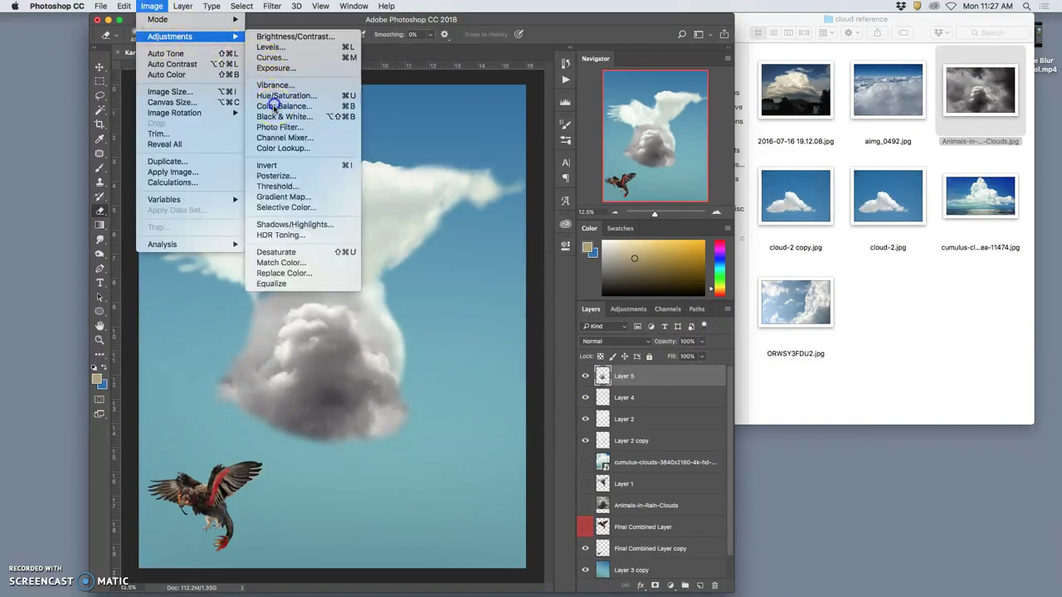
pyautogui.click(274, 106)
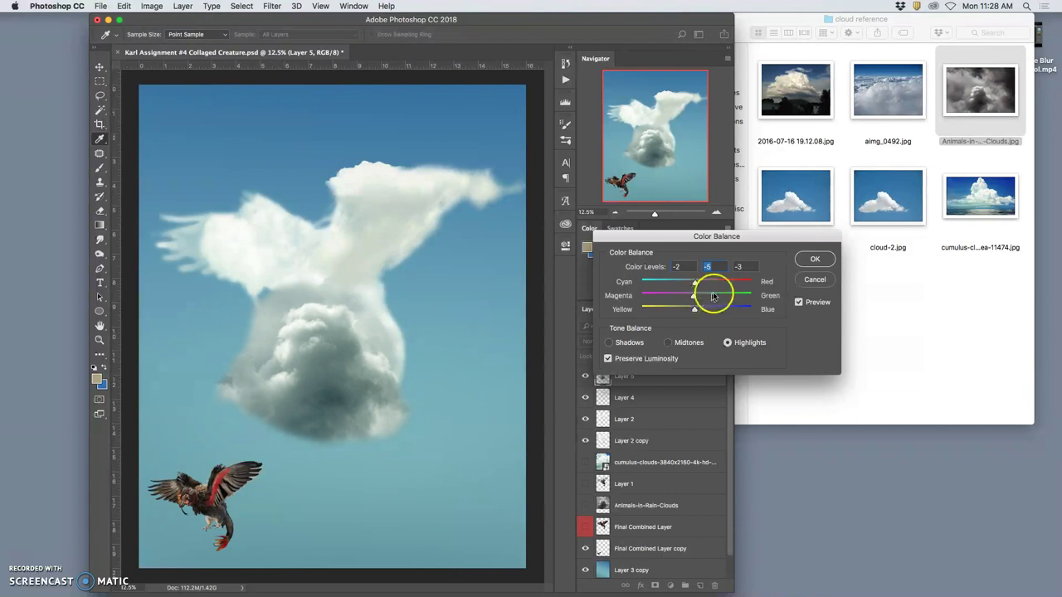
pyautogui.click(815, 260)
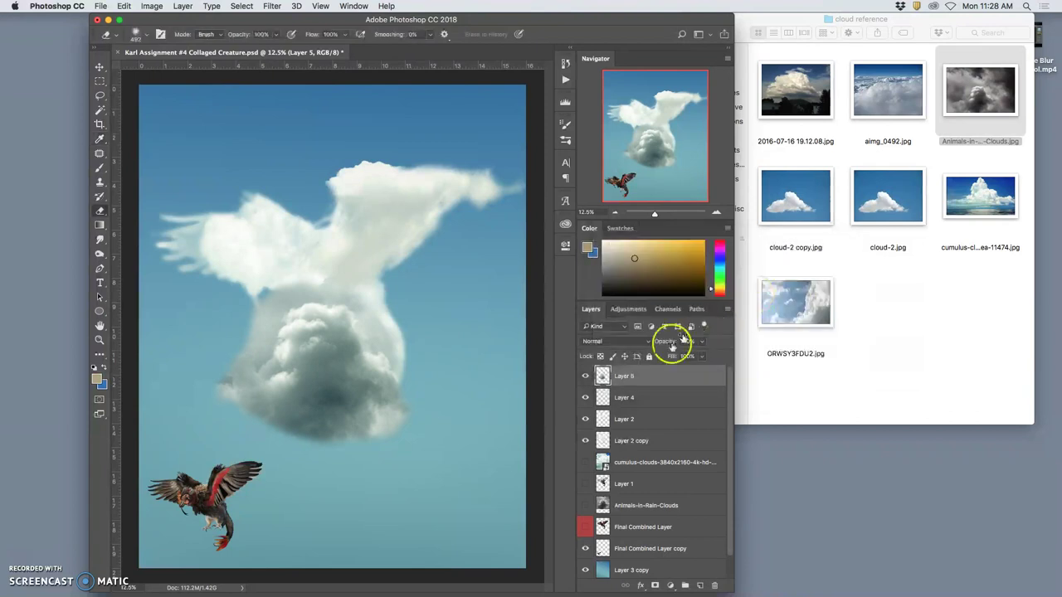
# Move the grey cloud up so it covers the cloud bird's body between the wings
pyautogui.click(99, 66)
pyautogui.moveTo(366, 332); pyautogui.dragTo(356, 286)
# Fade the grey cloud's upper-left, left and lower edges into the bird using a soft 1040 px eraser at 31% opacity
pyautogui.click(99, 211)
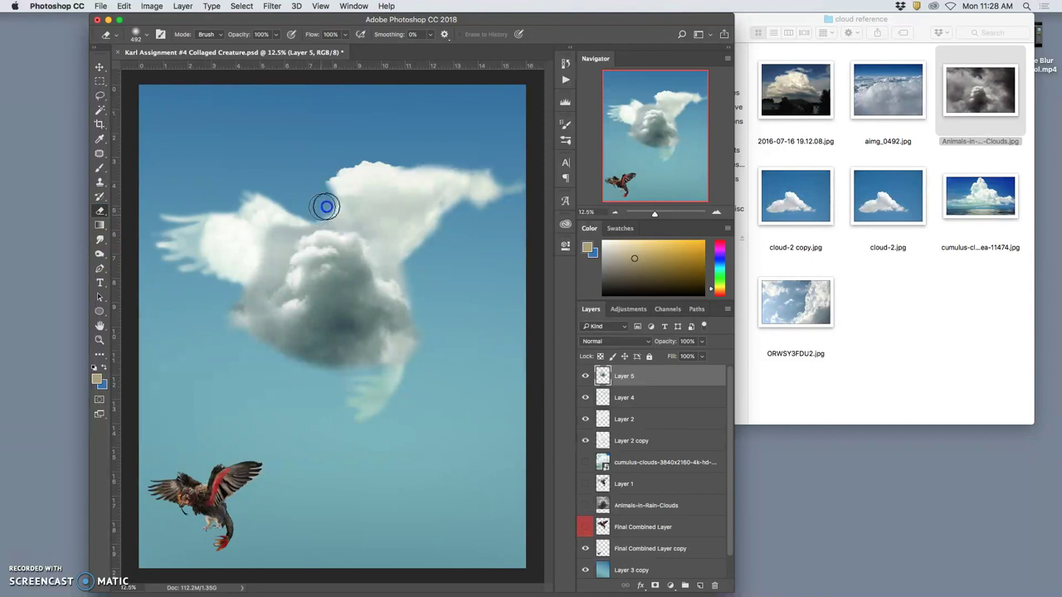
pyautogui.moveTo(289, 223)
pyautogui.mouseDown()
pyautogui.moveTo(258, 238)
pyautogui.moveTo(266, 234)
pyautogui.moveTo(253, 262)
pyautogui.moveTo(272, 240)
pyautogui.moveTo(251, 231)
pyautogui.moveTo(242, 247)
pyautogui.moveTo(254, 213)
pyautogui.mouseUp()
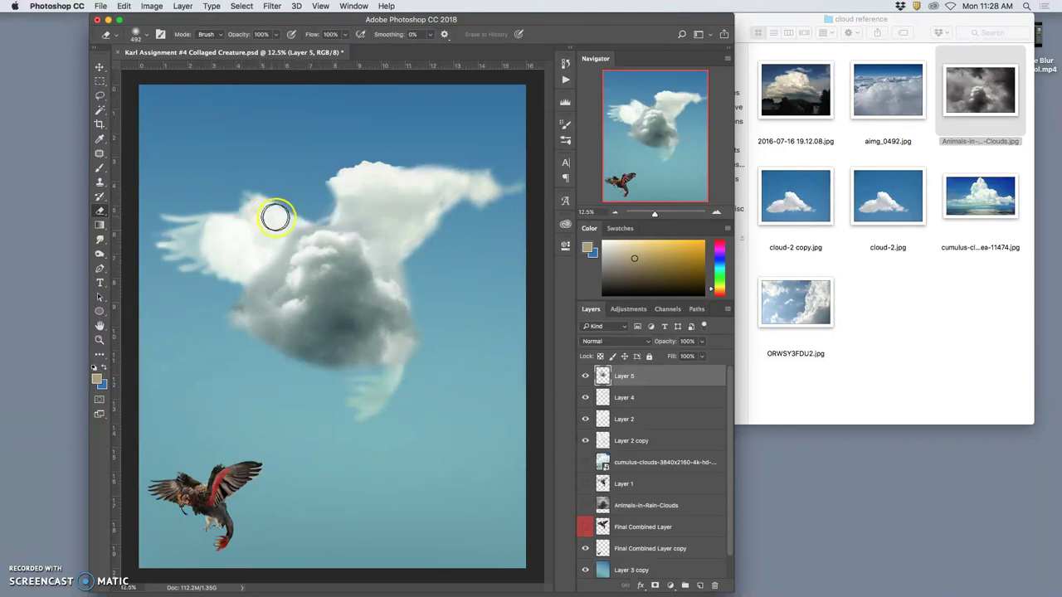
pyautogui.press('super+z')
pyautogui.click(272, 36)
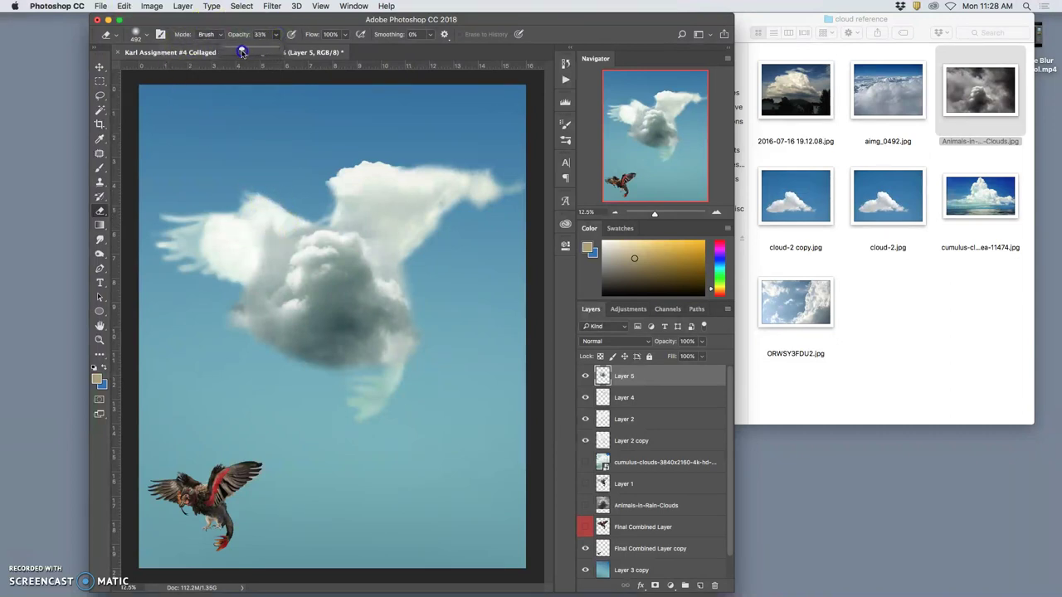
pyautogui.click(145, 36)
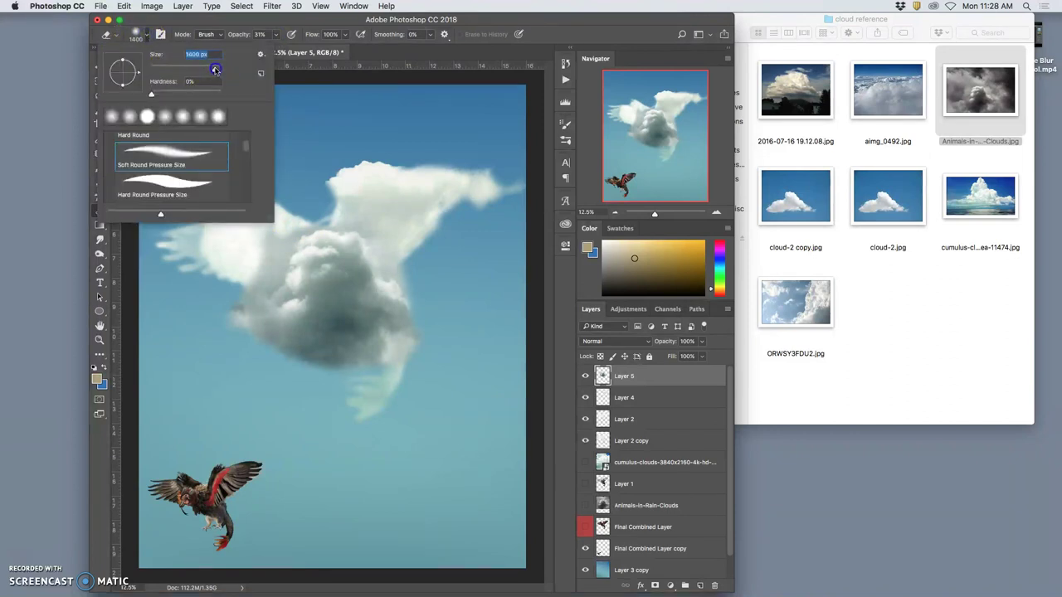
pyautogui.moveTo(317, 180); pyautogui.dragTo(276, 206)
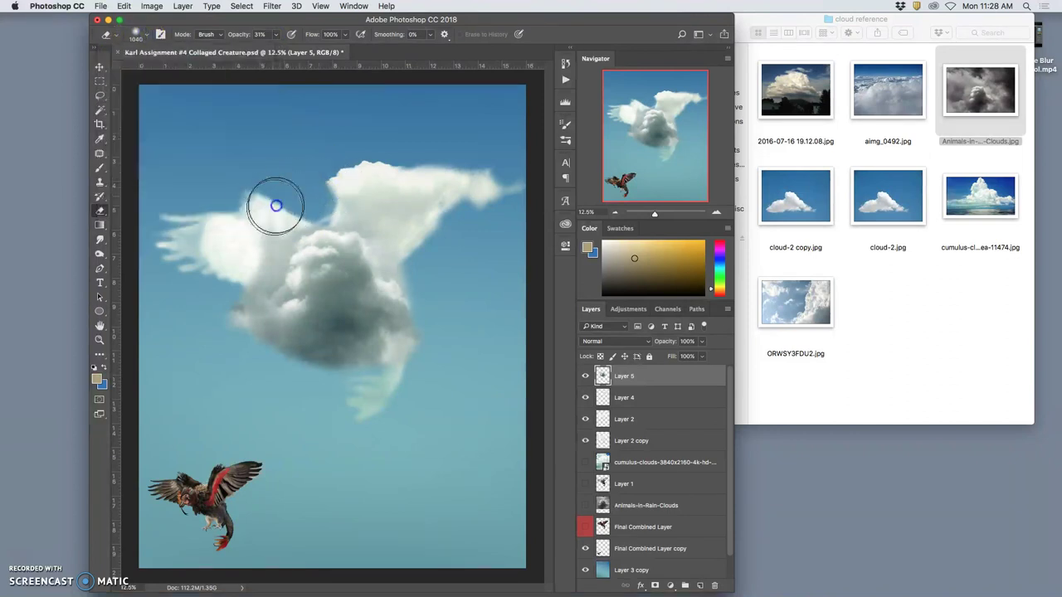
pyautogui.click(225, 310)
pyautogui.click(221, 316)
pyautogui.click(220, 330)
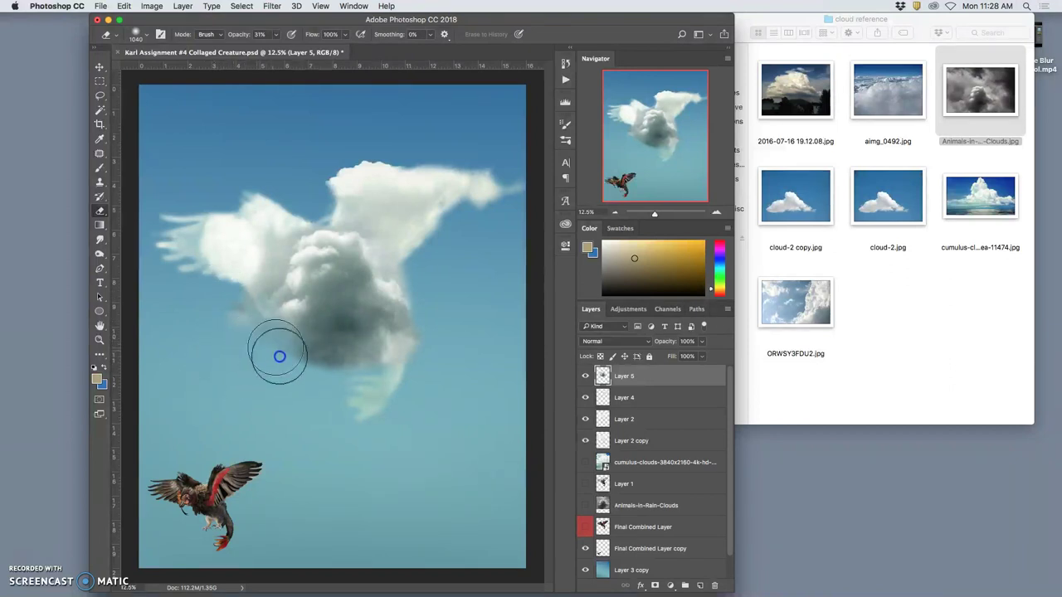
pyautogui.click(346, 390)
pyautogui.moveTo(345, 390)
pyautogui.mouseDown()
pyautogui.moveTo(303, 405)
pyautogui.moveTo(272, 363)
pyautogui.moveTo(275, 398)
pyautogui.moveTo(298, 402)
pyautogui.moveTo(310, 378)
pyautogui.moveTo(328, 391)
pyautogui.moveTo(332, 417)
pyautogui.moveTo(330, 400)
pyautogui.moveTo(350, 378)
pyautogui.moveTo(365, 394)
pyautogui.moveTo(360, 406)
pyautogui.moveTo(361, 392)
pyautogui.moveTo(324, 392)
pyautogui.moveTo(299, 367)
pyautogui.moveTo(292, 395)
pyautogui.moveTo(310, 370)
pyautogui.moveTo(316, 406)
pyautogui.moveTo(329, 369)
pyautogui.moveTo(345, 398)
pyautogui.moveTo(334, 385)
pyautogui.moveTo(396, 409)
pyautogui.mouseUp()
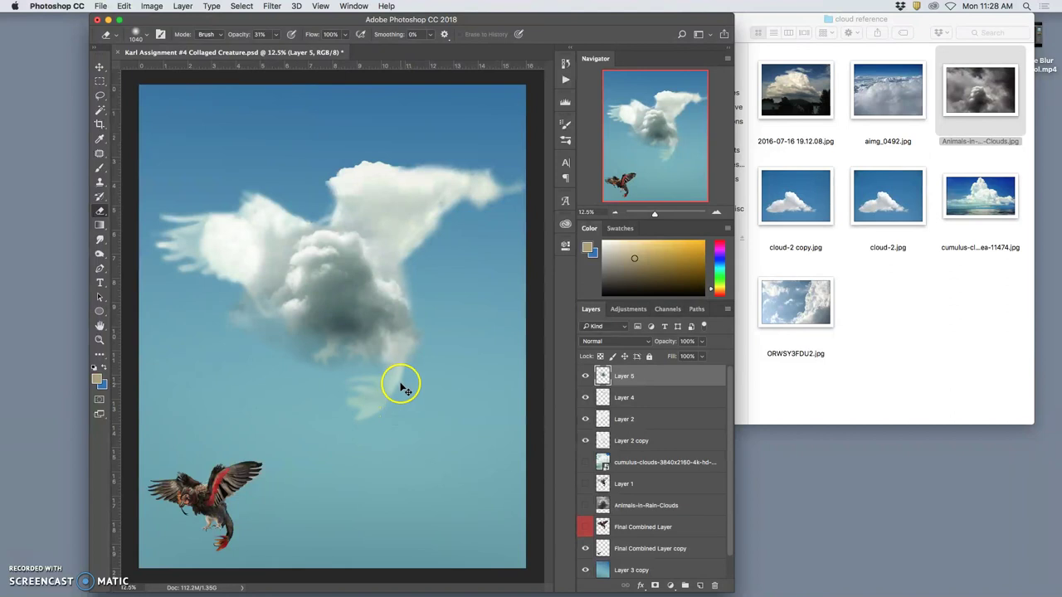
# Softly erase the grey cloud's lower edge where it meets the bird's tail
pyautogui.press('super+equal')
pyautogui.press('super+equal')
pyautogui.press('super+equal')
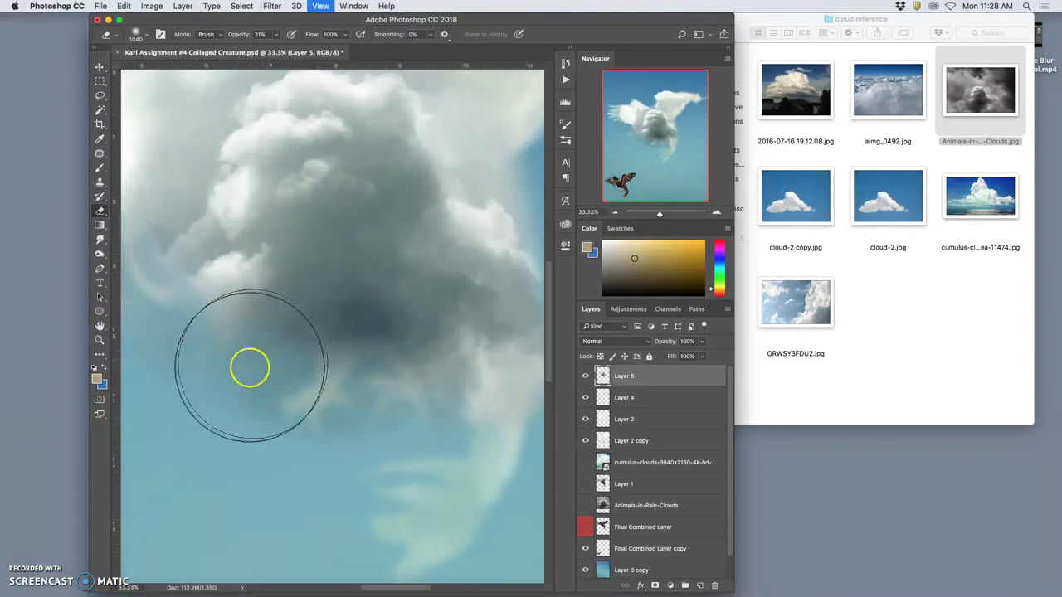
pyautogui.moveTo(442, 440)
pyautogui.mouseDown()
pyautogui.moveTo(467, 453)
pyautogui.moveTo(484, 443)
pyautogui.mouseUp()
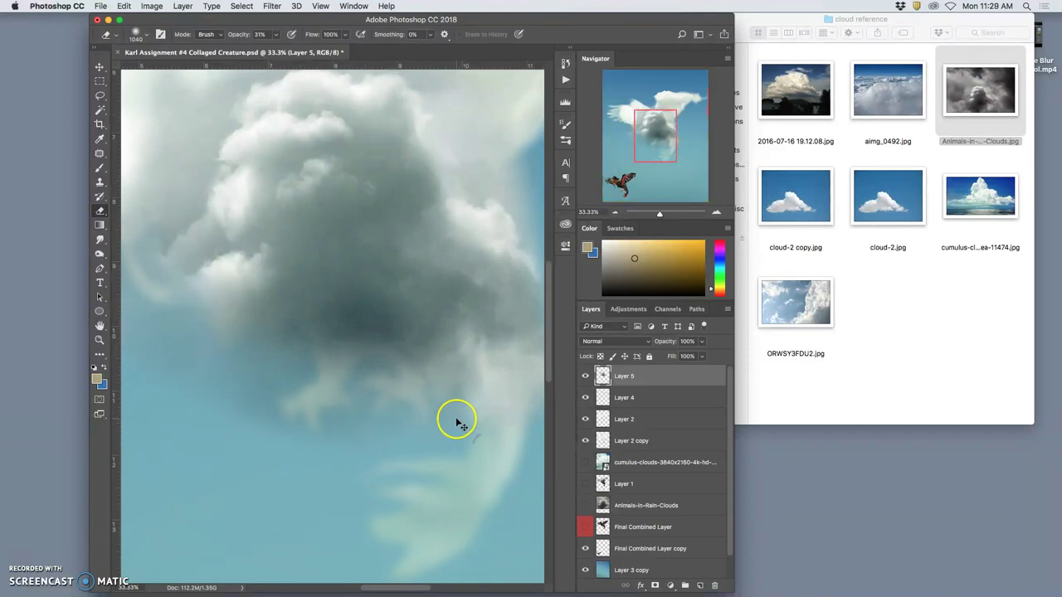
# Soften the grey cloud's remaining edges near both wings and along the body's right side with the low-opacity eraser
pyautogui.press('super+minus')
pyautogui.press('super+minus')
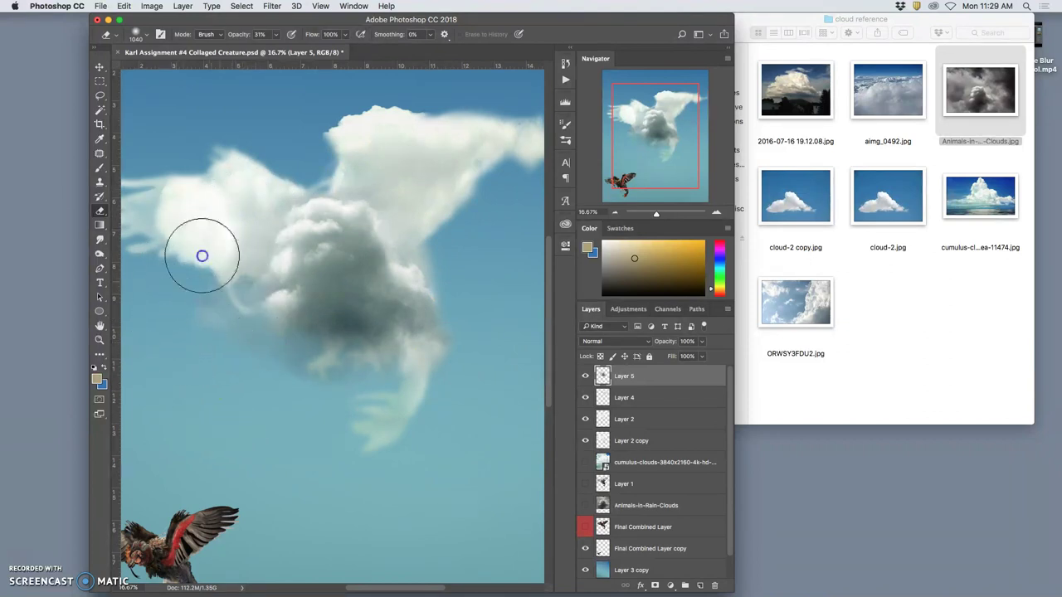
pyautogui.click(481, 322)
pyautogui.click(344, 176)
pyautogui.click(417, 171)
pyautogui.click(415, 174)
pyautogui.press('super+minus')
pyautogui.click(458, 191)
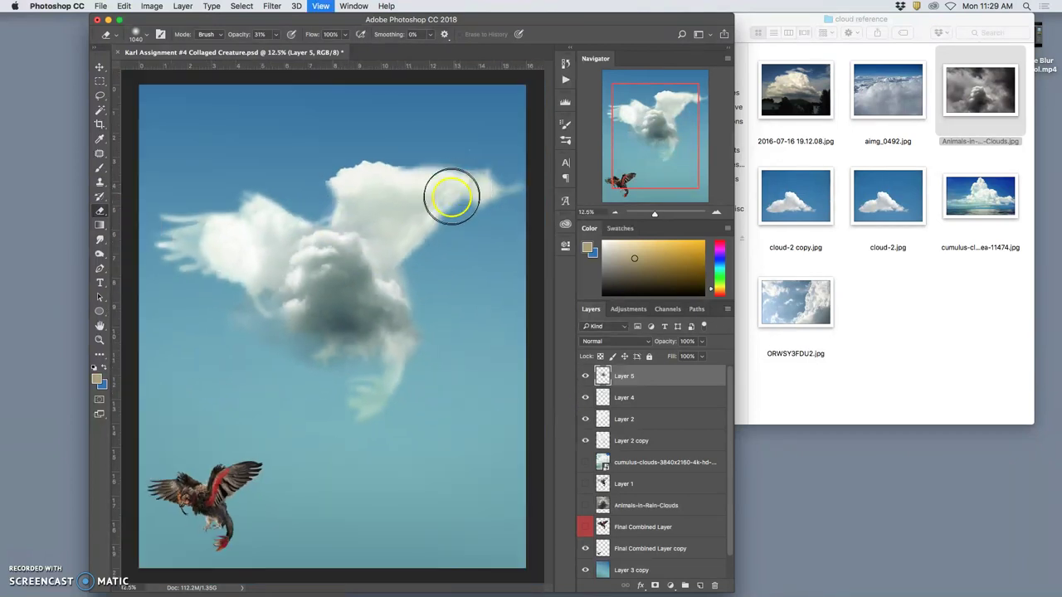
pyautogui.moveTo(451, 276)
pyautogui.mouseDown()
pyautogui.moveTo(482, 206)
pyautogui.moveTo(423, 290)
pyautogui.moveTo(458, 267)
pyautogui.moveTo(426, 246)
pyautogui.mouseUp()
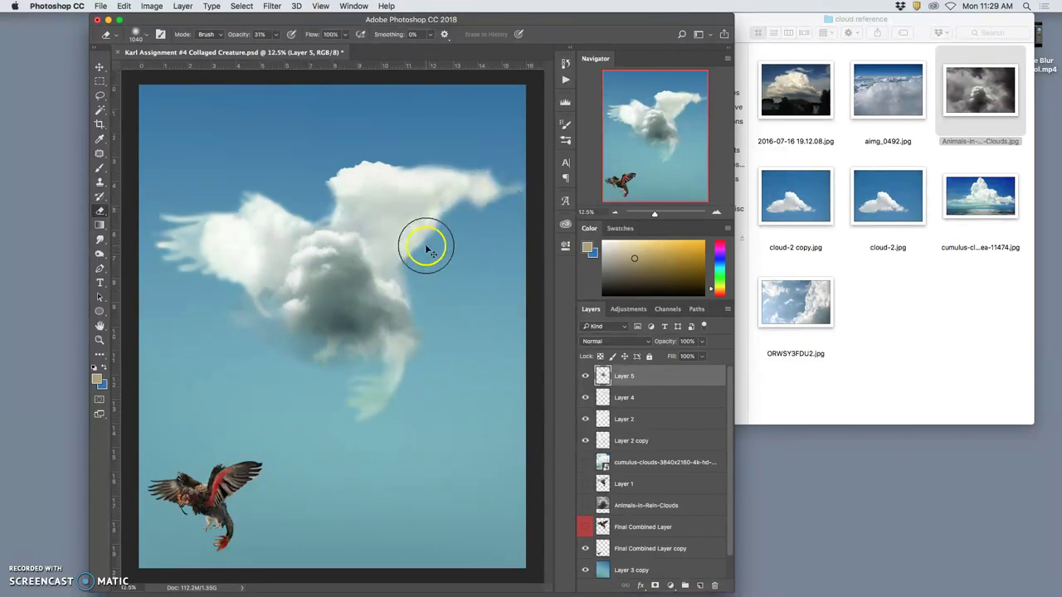
# Warp the grey cloud so its upper puffs bend to fit the bird's chest between the wings
pyautogui.press('super+t')
pyautogui.rightClick(373, 252)
pyautogui.click(396, 321)
pyautogui.moveTo(345, 233); pyautogui.dragTo(382, 250)
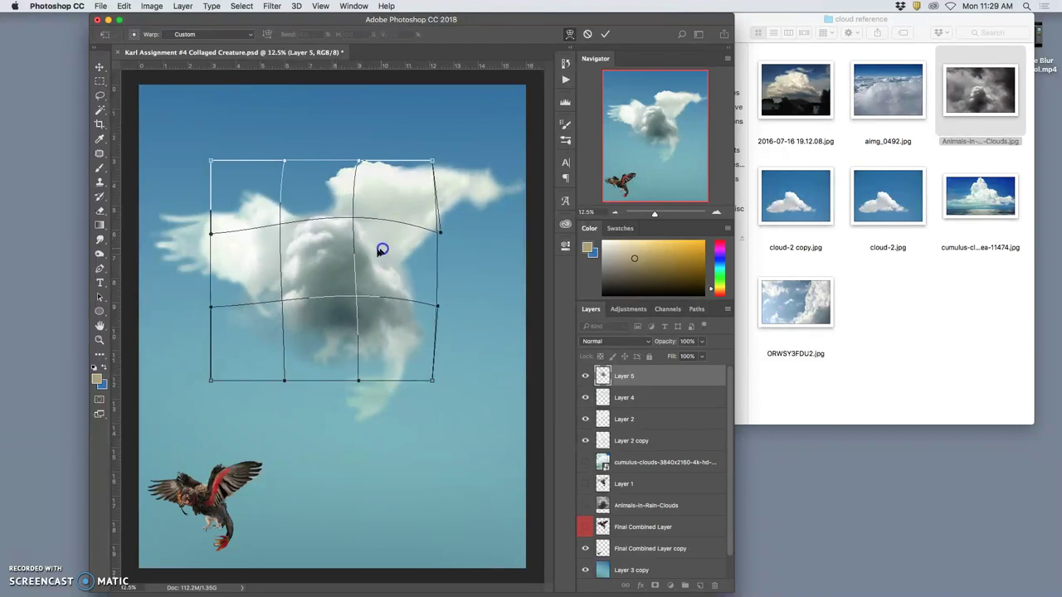
pyautogui.moveTo(287, 266); pyautogui.dragTo(366, 262)
pyautogui.press('Return')
pyautogui.press('e')
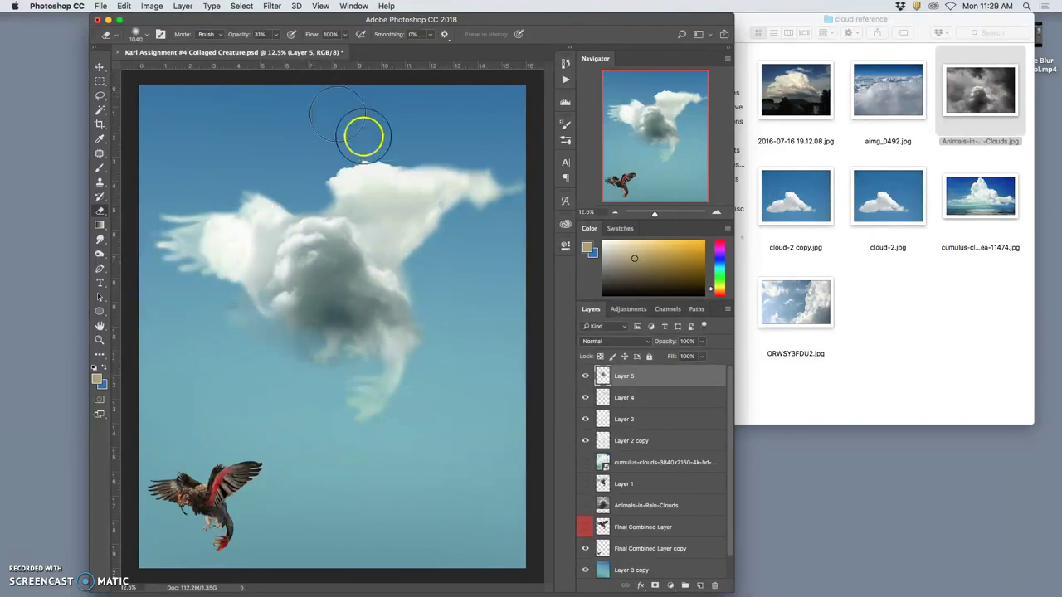
# Compare the creature with and without Layer 5, and reduce that layer's opacity to 87%
pyautogui.click(583, 377)
pyautogui.click(583, 378)
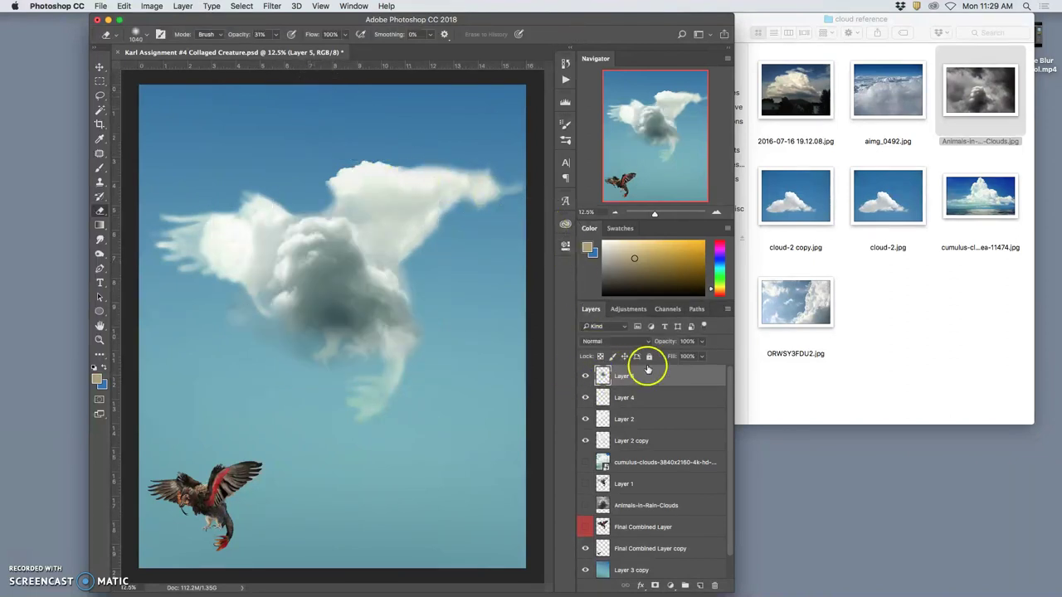
pyautogui.click(702, 341)
pyautogui.moveTo(697, 357); pyautogui.dragTo(692, 357)
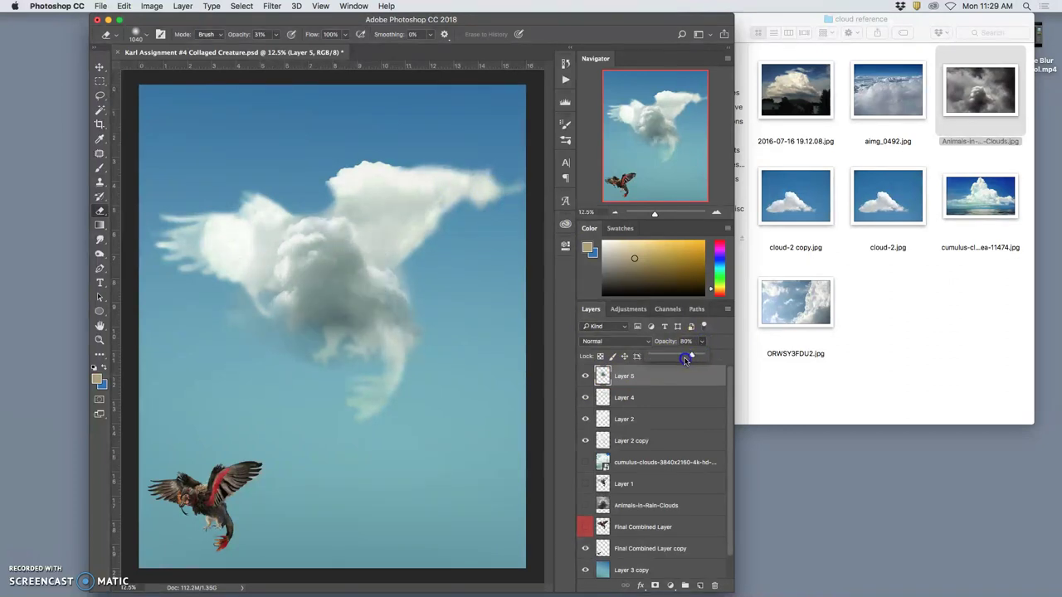
pyautogui.moveTo(684, 357); pyautogui.dragTo(686, 357)
pyautogui.moveTo(682, 357); pyautogui.dragTo(695, 355)
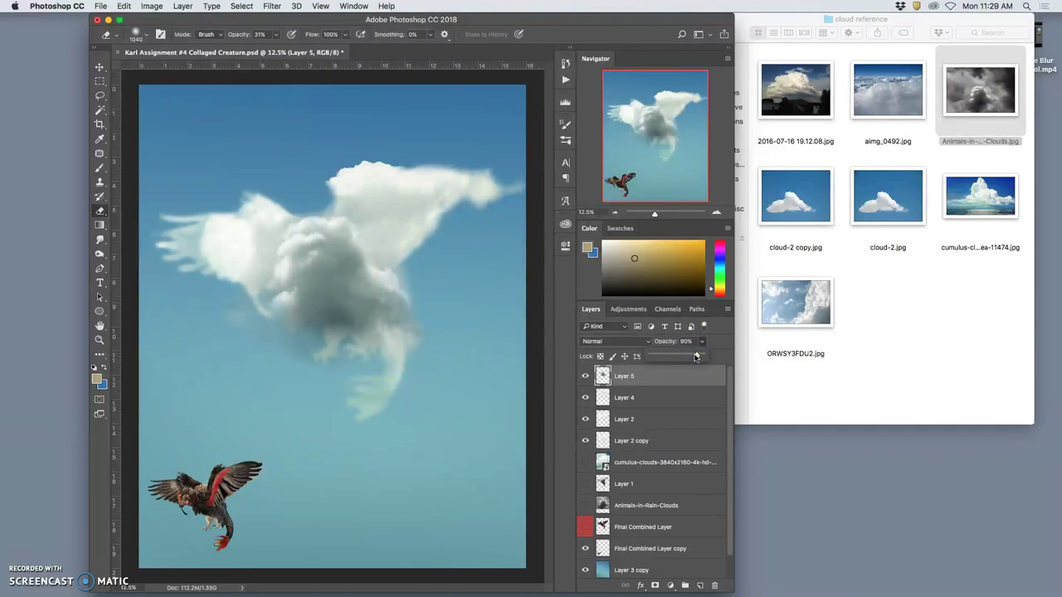
# Fade the leftover grey haze at the body's left side, beside the feet and between the wings with the eraser
pyautogui.moveTo(247, 285); pyautogui.dragTo(253, 263)
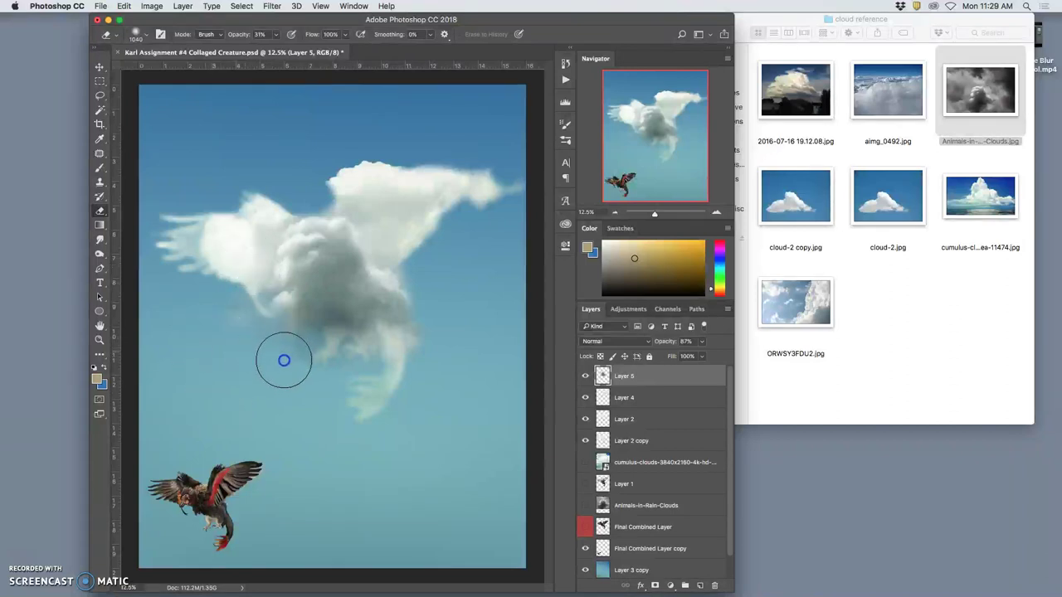
pyautogui.moveTo(288, 364); pyautogui.dragTo(295, 354)
pyautogui.moveTo(282, 368)
pyautogui.mouseDown()
pyautogui.moveTo(287, 390)
pyautogui.moveTo(336, 362)
pyautogui.mouseUp()
pyautogui.click(344, 206)
pyautogui.moveTo(344, 206)
pyautogui.mouseDown()
pyautogui.moveTo(318, 211)
pyautogui.moveTo(332, 197)
pyautogui.mouseUp()
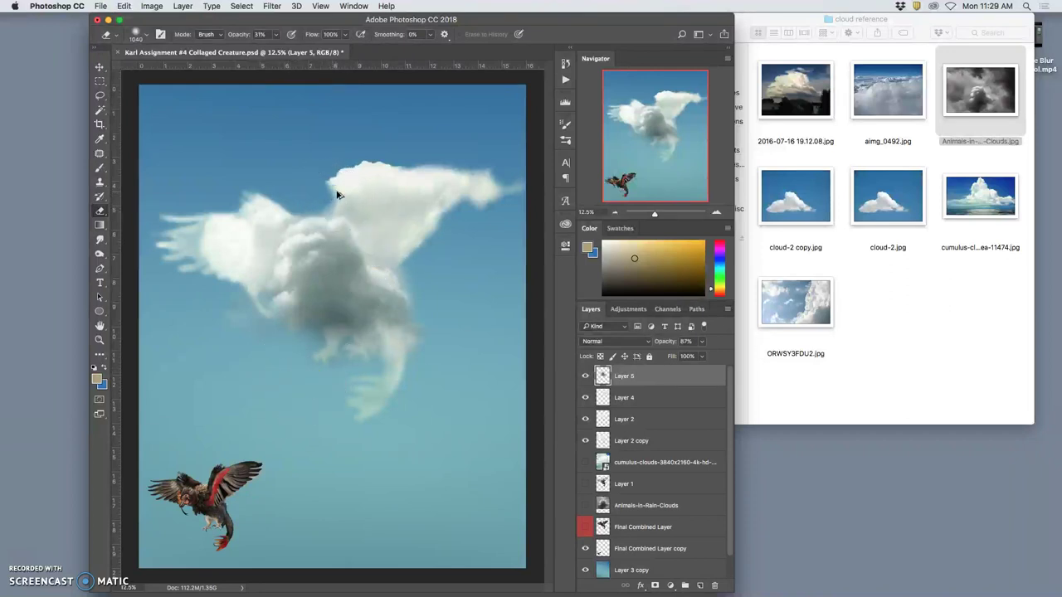
# Select the grey cloud's light areas by colour and fade them near the wings with the 31% opacity eraser, and clear the selection
pyautogui.click(101, 111)
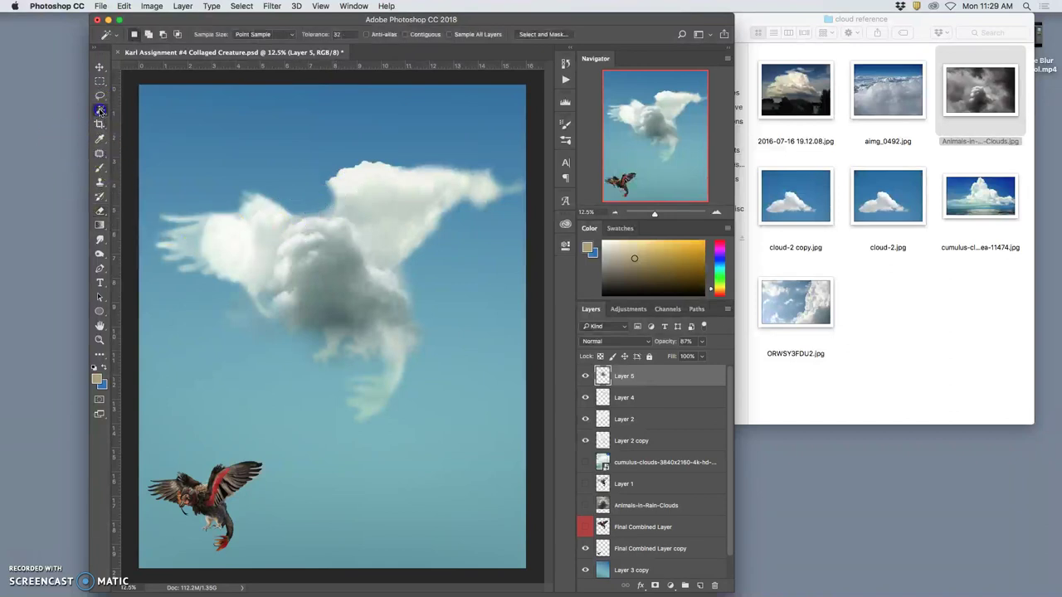
pyautogui.click(328, 212)
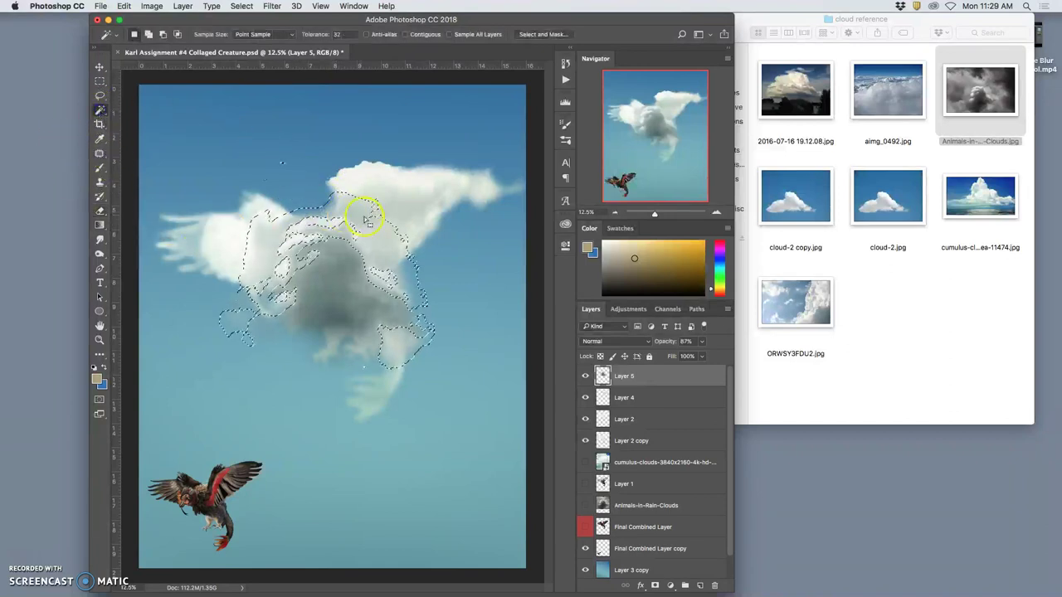
pyautogui.click(101, 211)
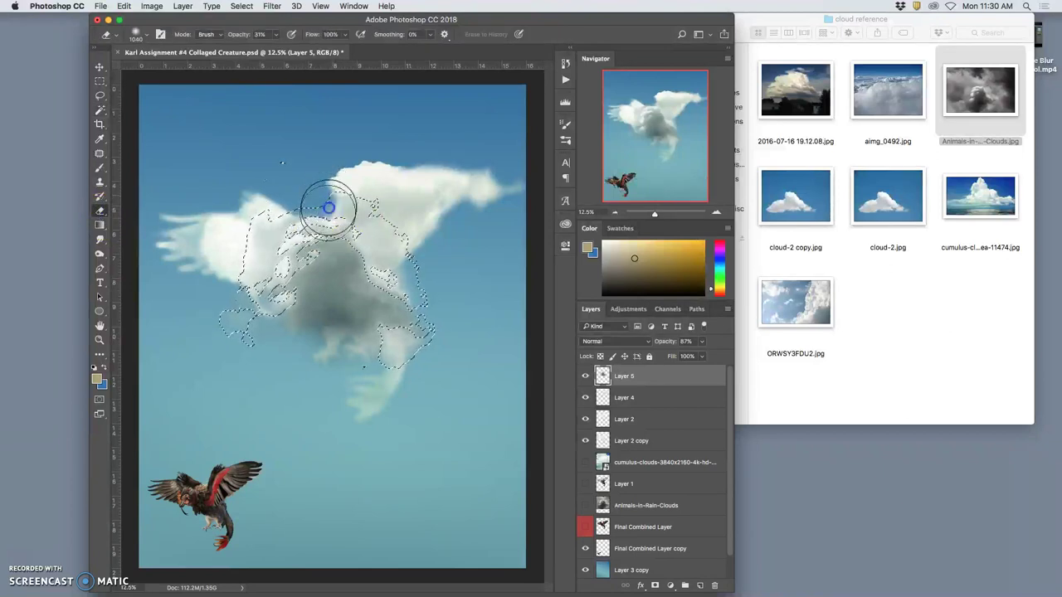
pyautogui.click(256, 214)
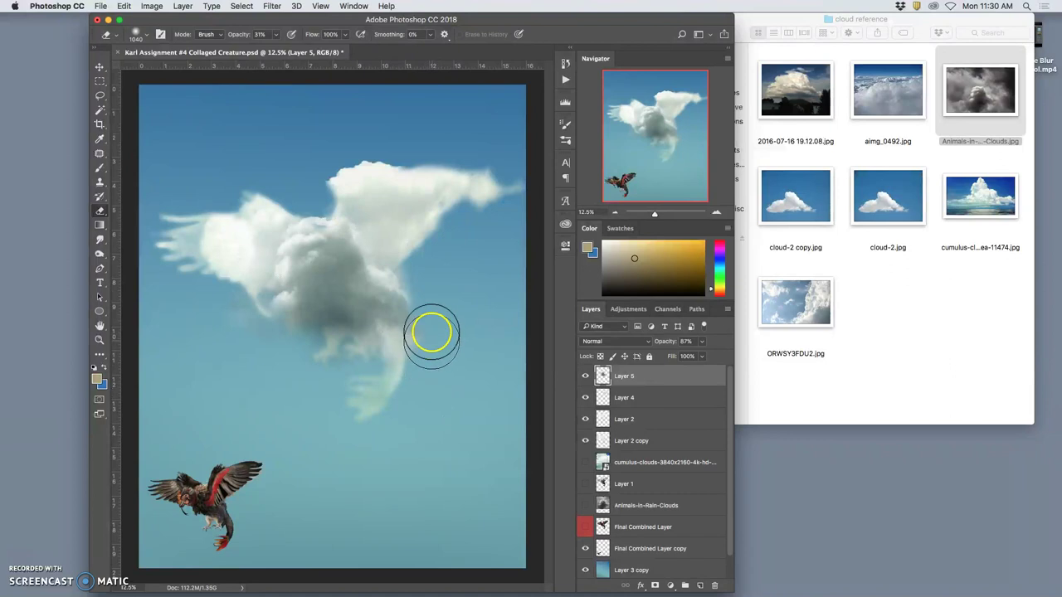
# Fade the hard upper edge of the grey cloud in the dip between the wings with the eraser
pyautogui.press('super+plus')
pyautogui.press('super+plus')
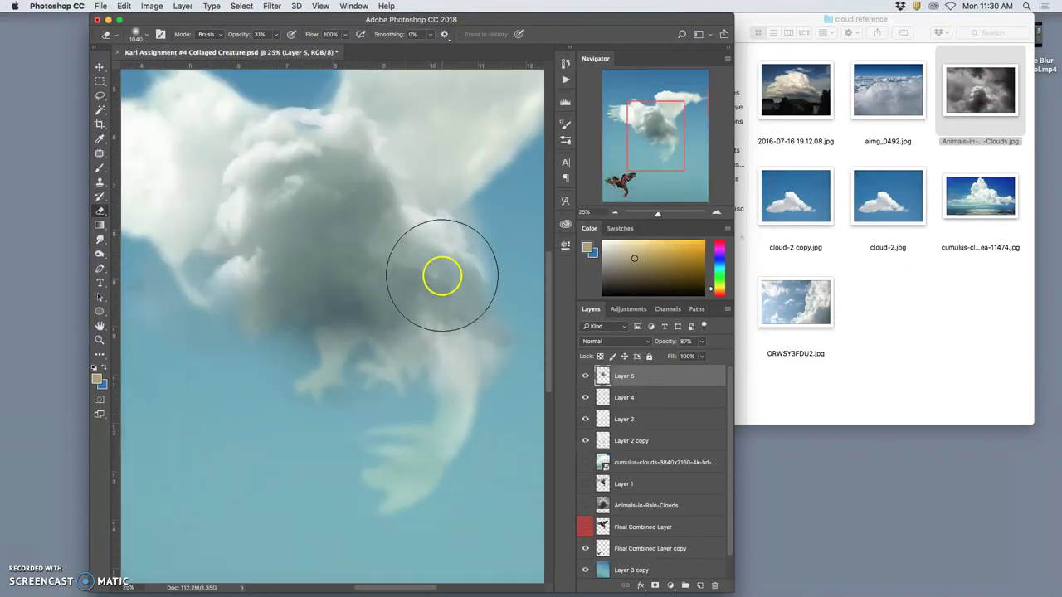
pyautogui.press('super+minus')
pyautogui.press('super+plus')
pyautogui.press('super+plus')
pyautogui.press('super+plus')
pyautogui.moveTo(340, 278); pyautogui.dragTo(379, 482)
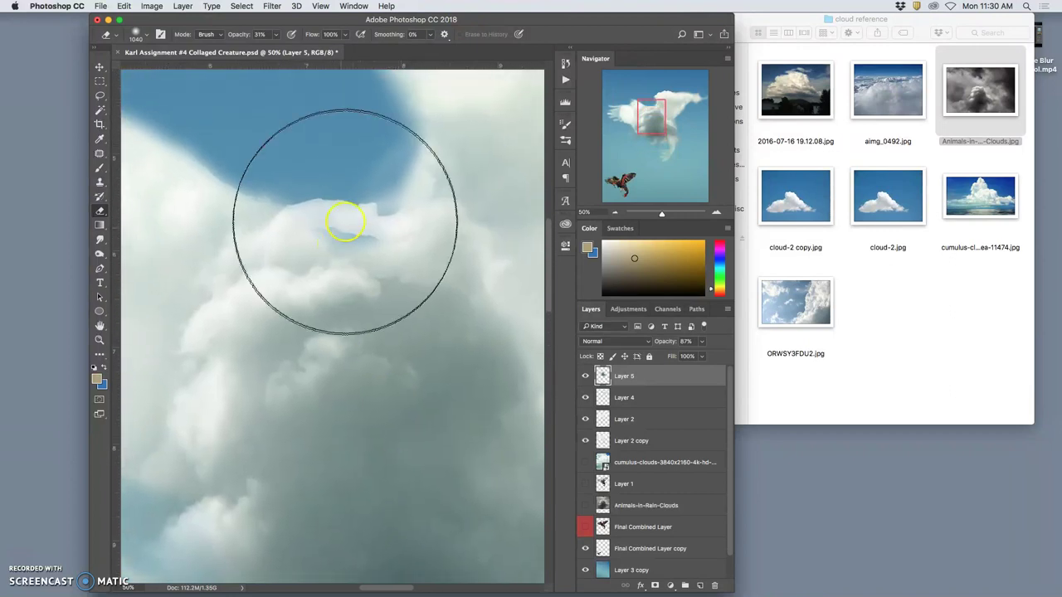
pyautogui.moveTo(324, 181); pyautogui.dragTo(334, 167)
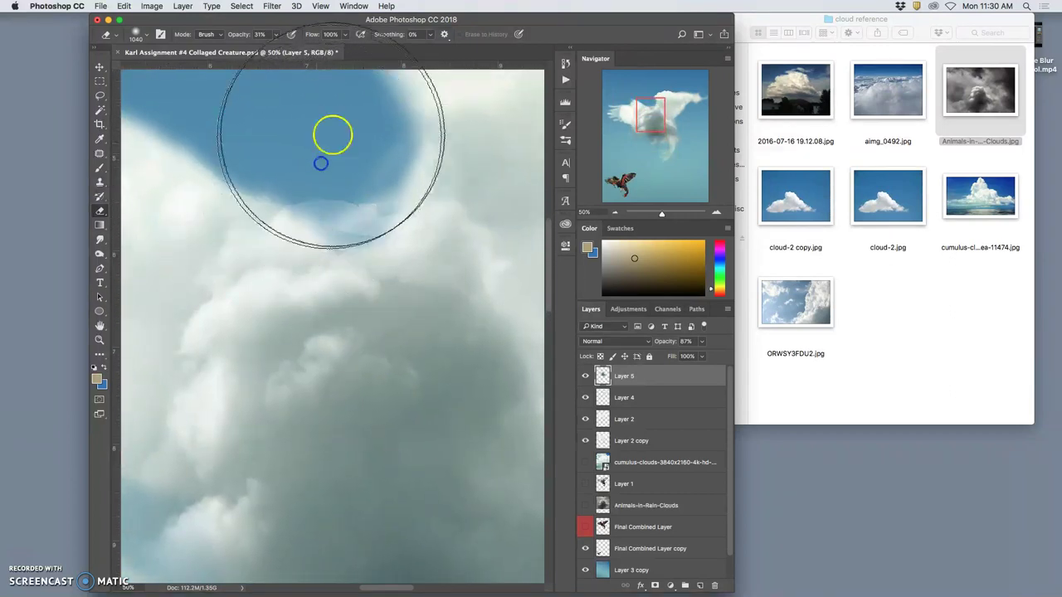
# Soften the grey cloud's upper edge between the wings with the Blur tool at 79% strength
pyautogui.rightClick(100, 241)
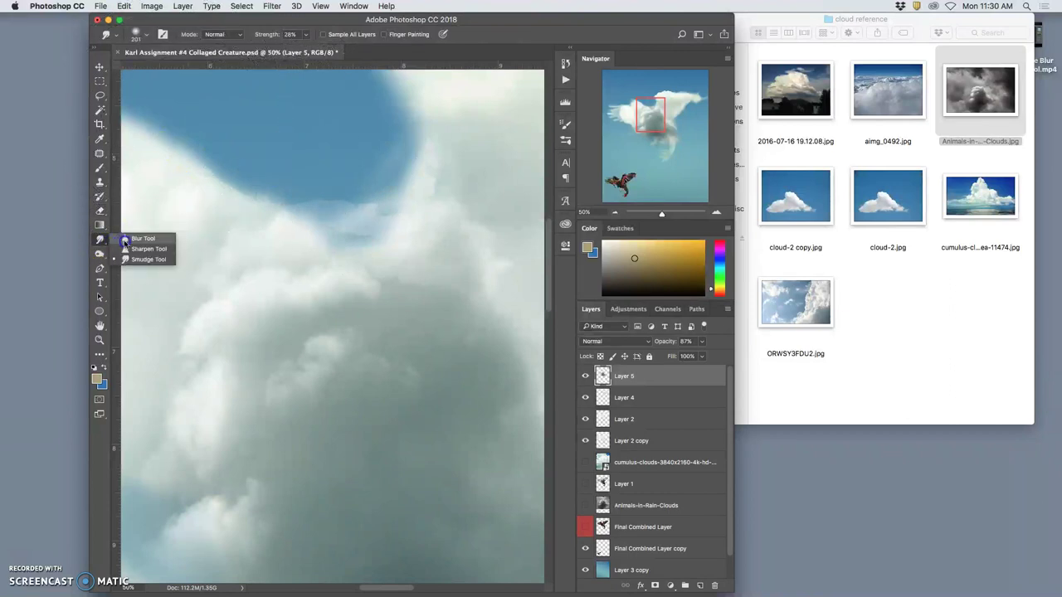
pyautogui.click(136, 237)
pyautogui.moveTo(352, 214)
pyautogui.mouseDown()
pyautogui.moveTo(310, 222)
pyautogui.moveTo(297, 217)
pyautogui.moveTo(297, 202)
pyautogui.moveTo(281, 211)
pyautogui.moveTo(261, 195)
pyautogui.moveTo(303, 213)
pyautogui.moveTo(370, 216)
pyautogui.moveTo(347, 242)
pyautogui.moveTo(367, 235)
pyautogui.moveTo(365, 212)
pyautogui.moveTo(316, 229)
pyautogui.moveTo(301, 210)
pyautogui.moveTo(266, 203)
pyautogui.mouseUp()
pyautogui.click(95, 250)
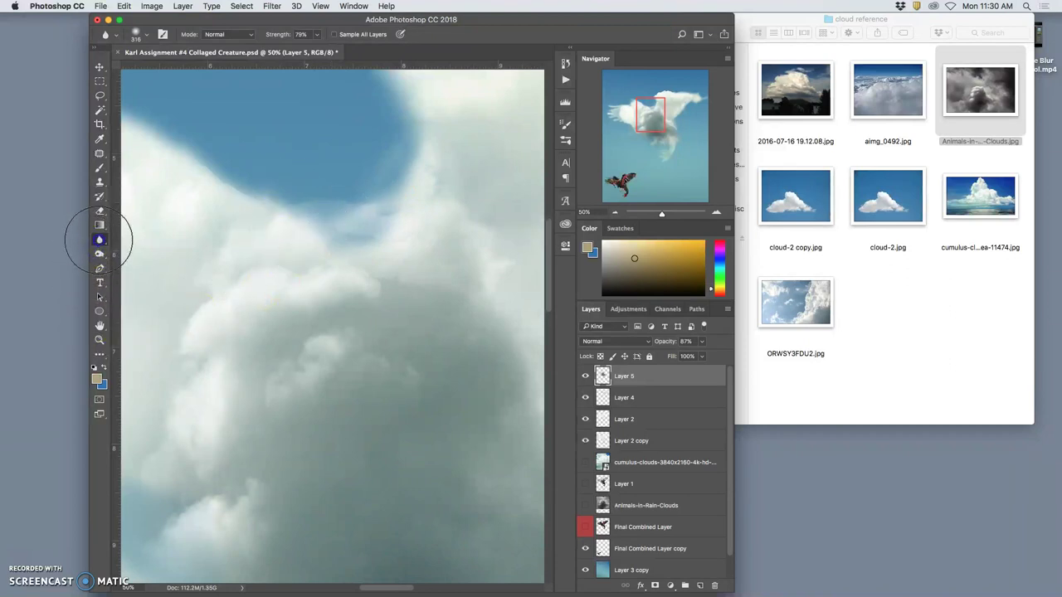
pyautogui.click(99, 253)
pyautogui.click(99, 239)
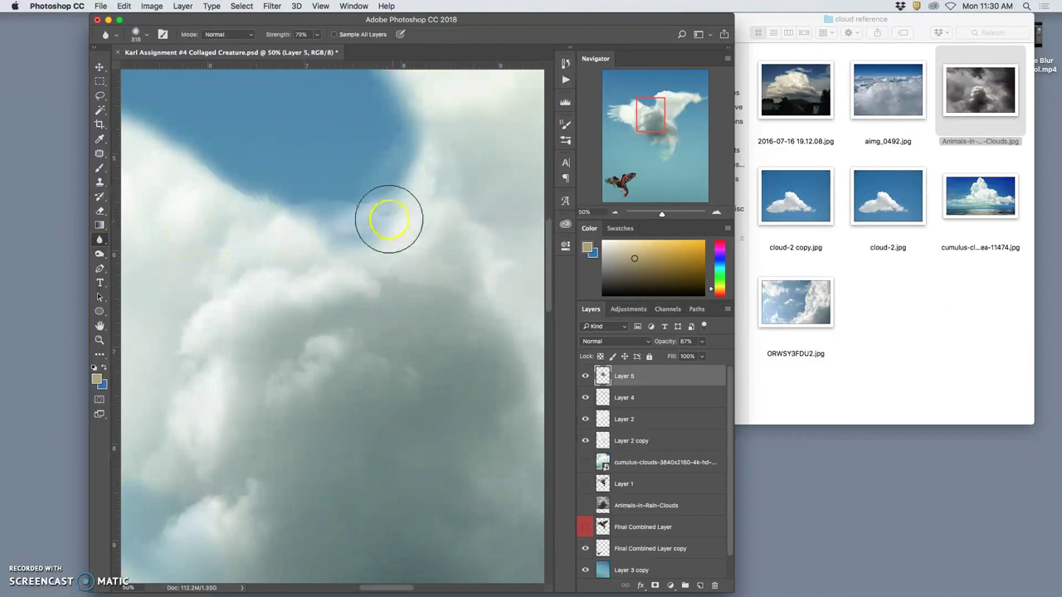
# Smudge Layer 5's cloud edge between the wings at 28% strength into soft wisps
pyautogui.click(99, 253)
pyautogui.click(100, 240)
pyautogui.click(129, 258)
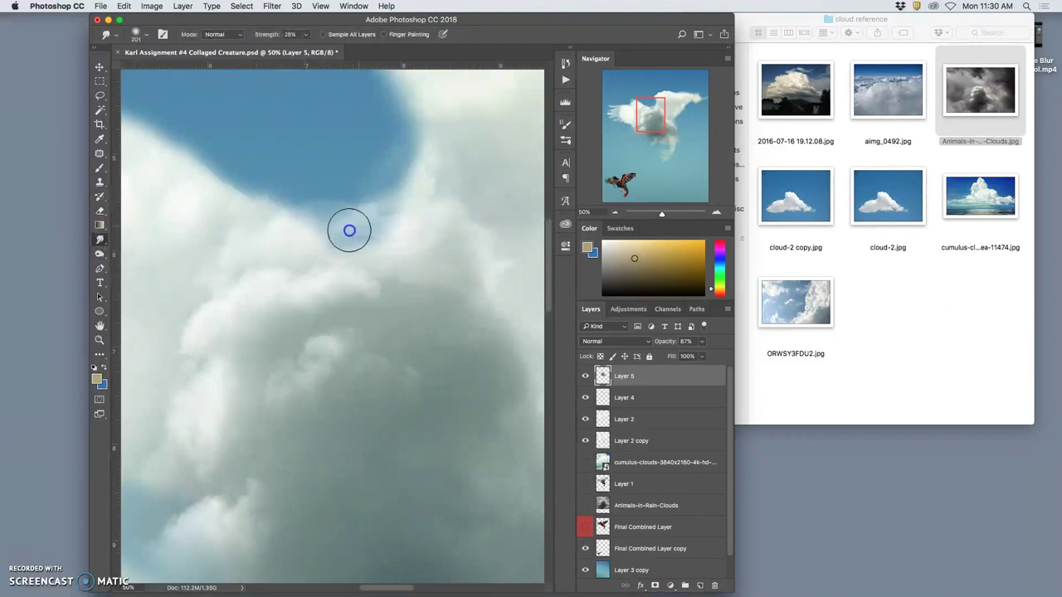
pyautogui.moveTo(348, 239); pyautogui.dragTo(390, 201)
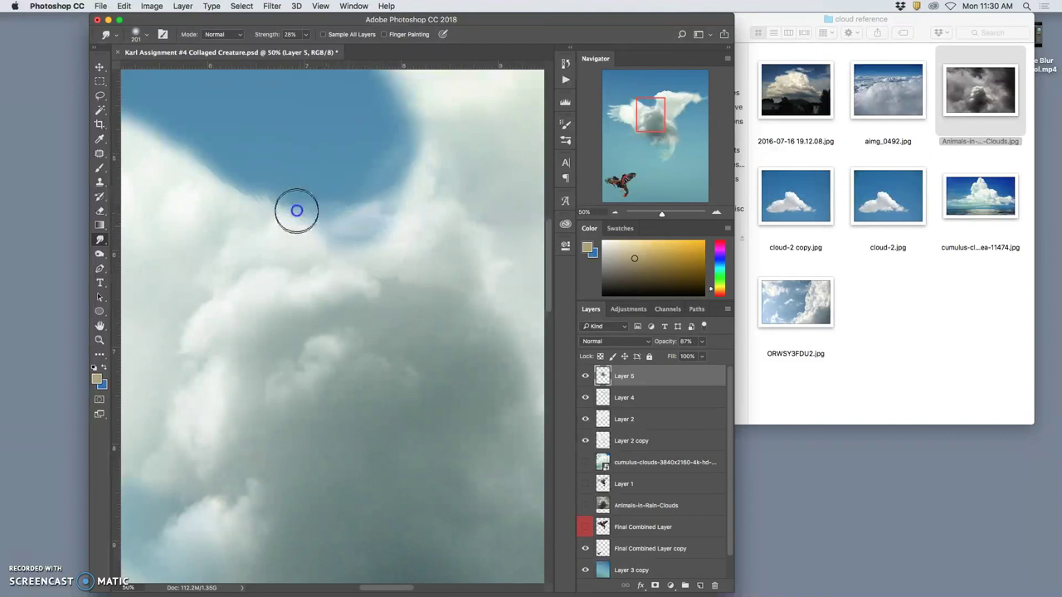
pyautogui.moveTo(270, 215)
pyautogui.mouseDown()
pyautogui.moveTo(346, 237)
pyautogui.moveTo(387, 236)
pyautogui.mouseUp()
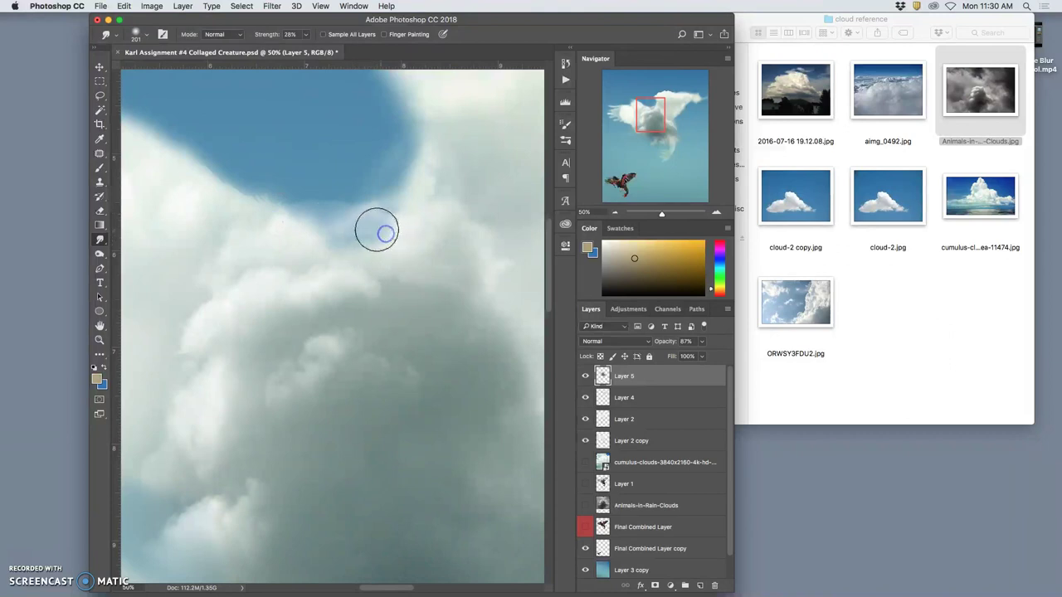
pyautogui.moveTo(393, 216)
pyautogui.mouseDown()
pyautogui.moveTo(403, 216)
pyautogui.moveTo(370, 225)
pyautogui.moveTo(420, 204)
pyautogui.moveTo(399, 199)
pyautogui.moveTo(367, 218)
pyautogui.moveTo(415, 180)
pyautogui.moveTo(362, 245)
pyautogui.moveTo(262, 303)
pyautogui.mouseUp()
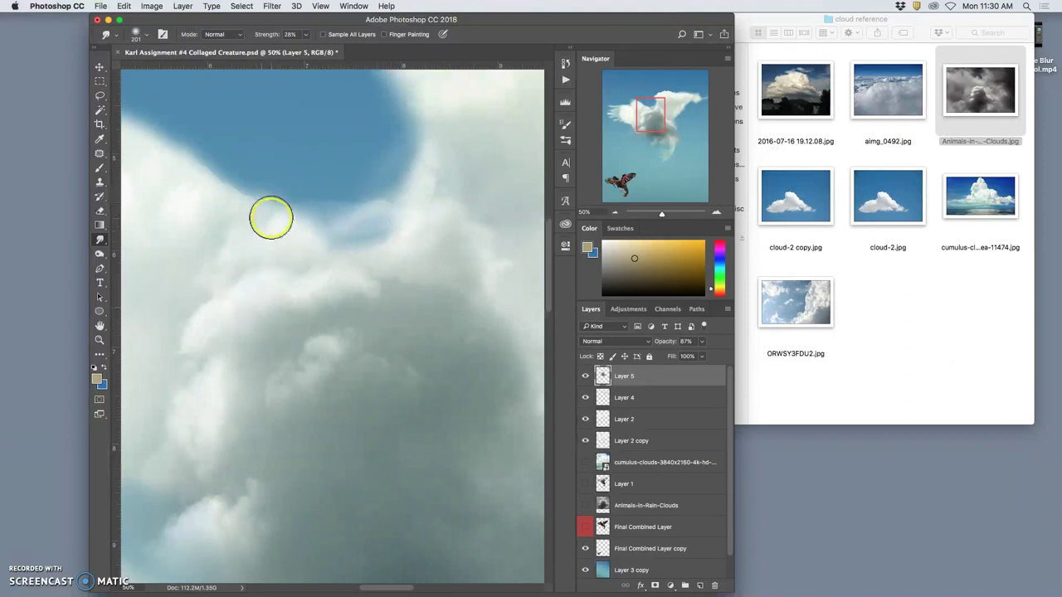
# Hide Layer 4 and smudge Layer 2's cloud edges around the dip between the wings
pyautogui.click(687, 419)
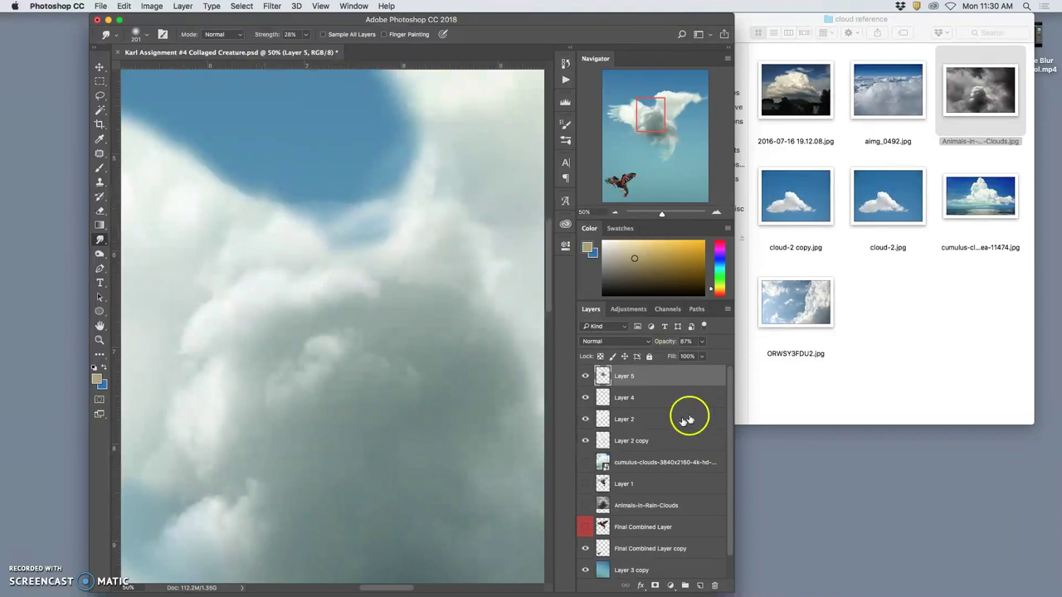
pyautogui.click(586, 399)
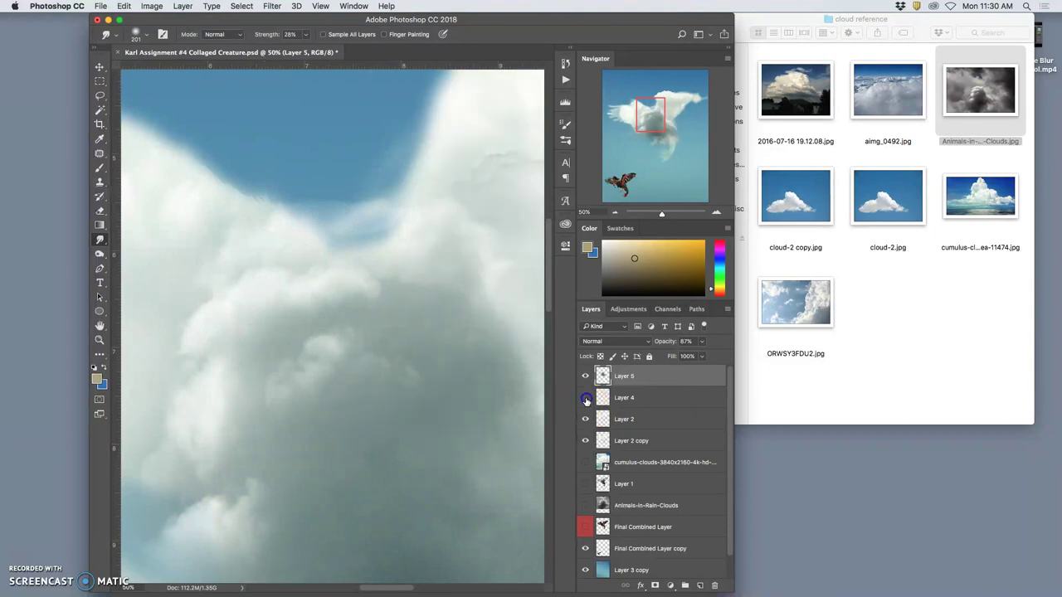
pyautogui.click(627, 419)
pyautogui.moveTo(264, 173)
pyautogui.mouseDown()
pyautogui.moveTo(216, 148)
pyautogui.moveTo(247, 184)
pyautogui.moveTo(258, 171)
pyautogui.moveTo(251, 135)
pyautogui.moveTo(250, 193)
pyautogui.moveTo(262, 164)
pyautogui.moveTo(276, 204)
pyautogui.moveTo(309, 191)
pyautogui.mouseUp()
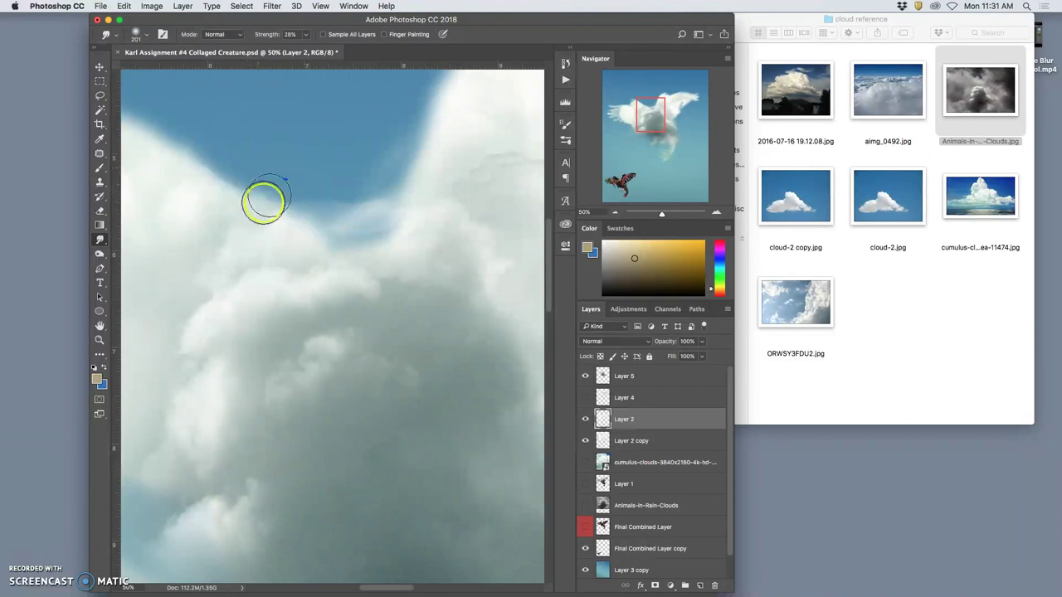
pyautogui.moveTo(414, 457); pyautogui.dragTo(408, 354)
pyautogui.moveTo(408, 157); pyautogui.dragTo(362, 293)
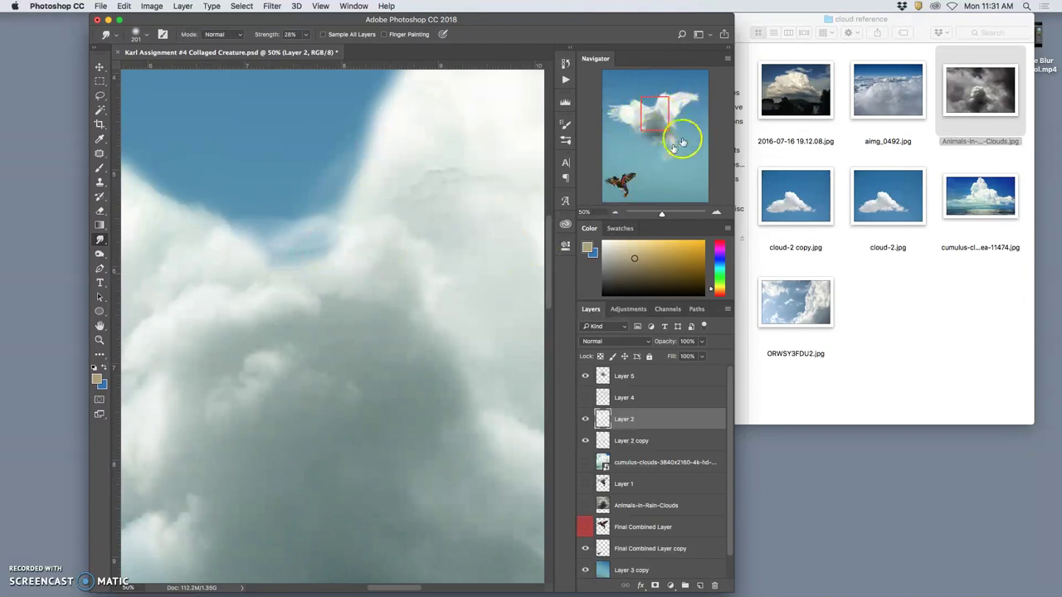
# Smudge the left wing's feather tips and the gaps between them on Layer 2 and Layer 2 copy
pyautogui.moveTo(400, 206); pyautogui.dragTo(373, 323)
pyautogui.moveTo(359, 279); pyautogui.dragTo(477, 274)
pyautogui.moveTo(360, 299); pyautogui.dragTo(486, 277)
pyautogui.moveTo(391, 277); pyautogui.dragTo(421, 280)
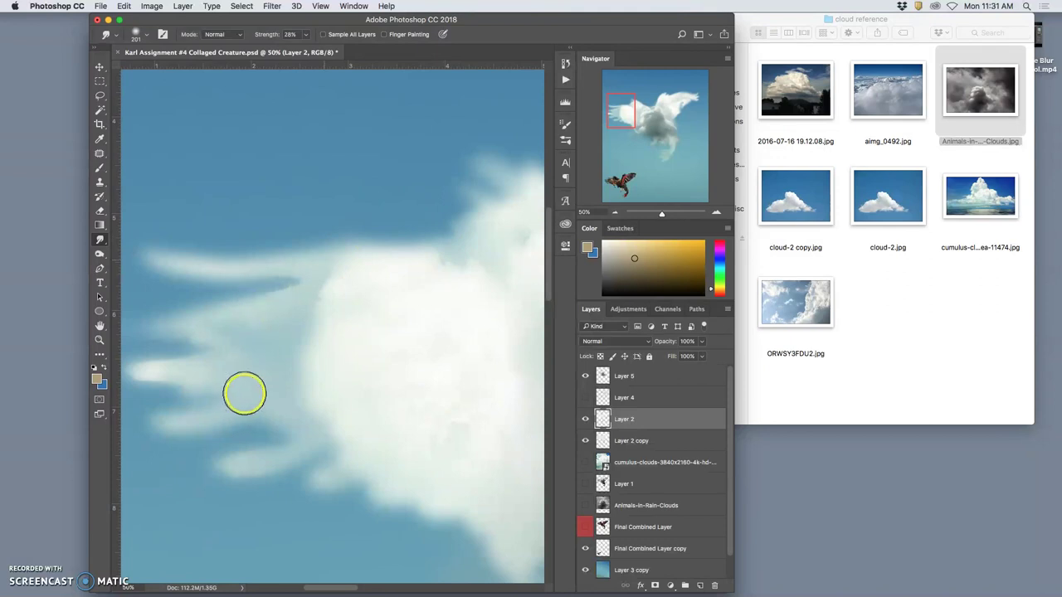
pyautogui.hscroll(-5, 317, 370)
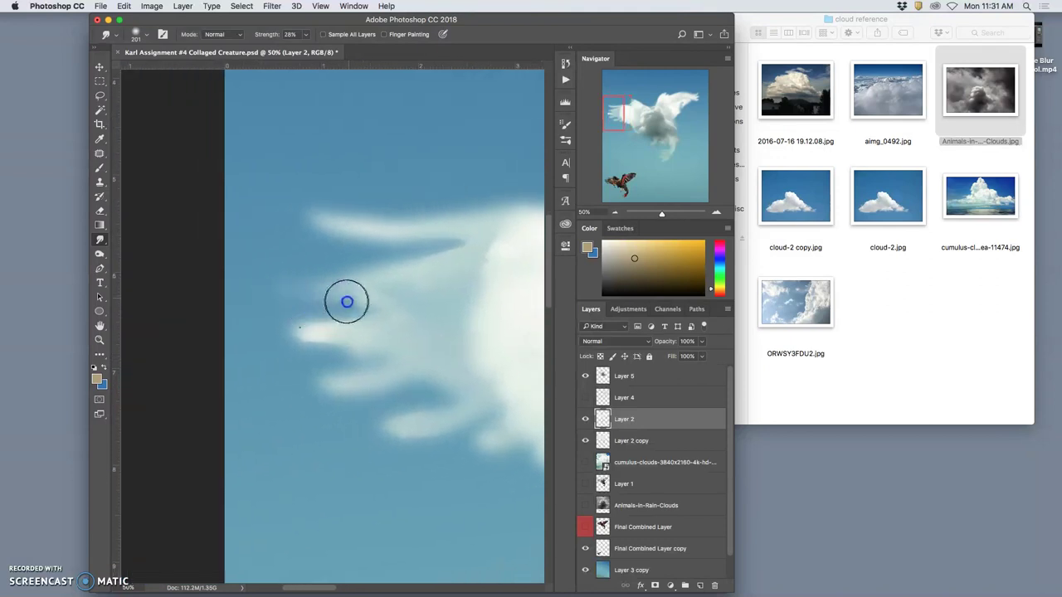
pyautogui.moveTo(320, 306)
pyautogui.mouseDown()
pyautogui.moveTo(371, 300)
pyautogui.moveTo(369, 310)
pyautogui.moveTo(419, 276)
pyautogui.moveTo(418, 254)
pyautogui.moveTo(465, 253)
pyautogui.mouseUp()
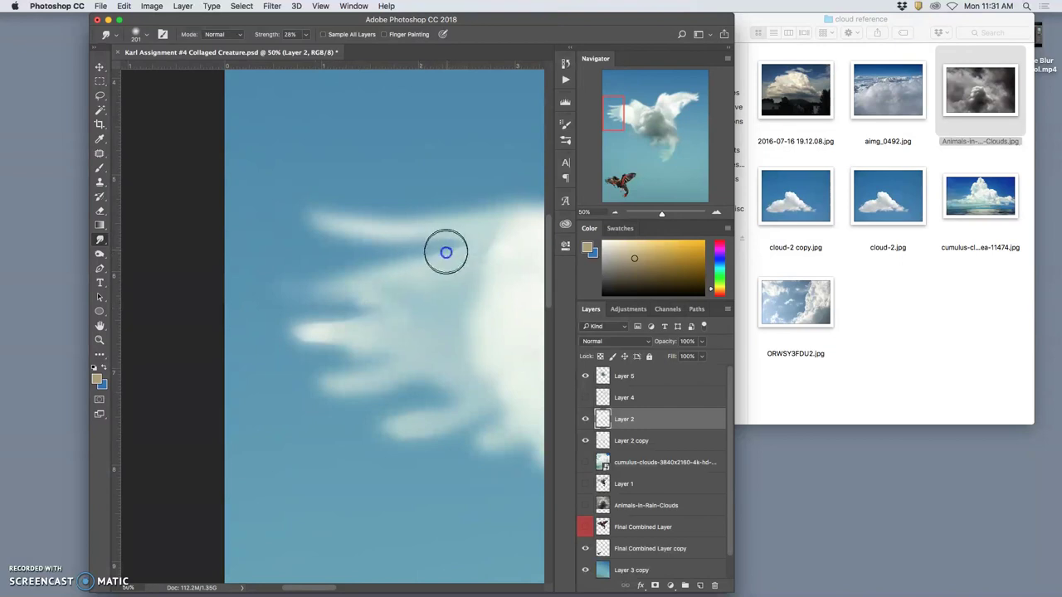
pyautogui.moveTo(628, 412); pyautogui.dragTo(627, 440)
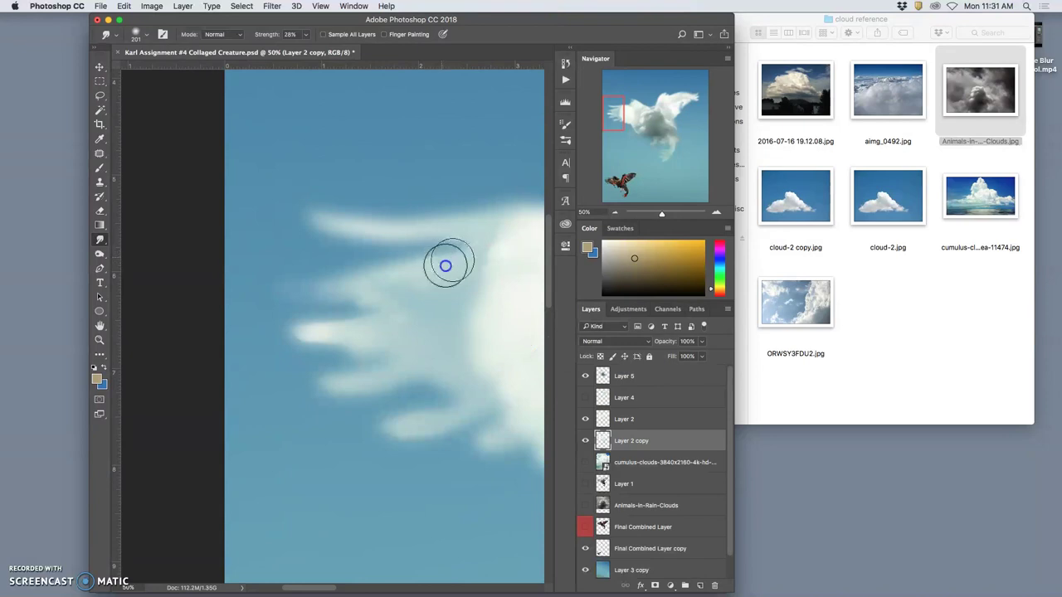
# Compare the whole creature with and without Layer 4, leave the layer visible and set its opacity to 87%
pyautogui.press('super+minus')
pyautogui.press('super+minus')
pyautogui.press('super+minus')
pyautogui.press('super+minus')
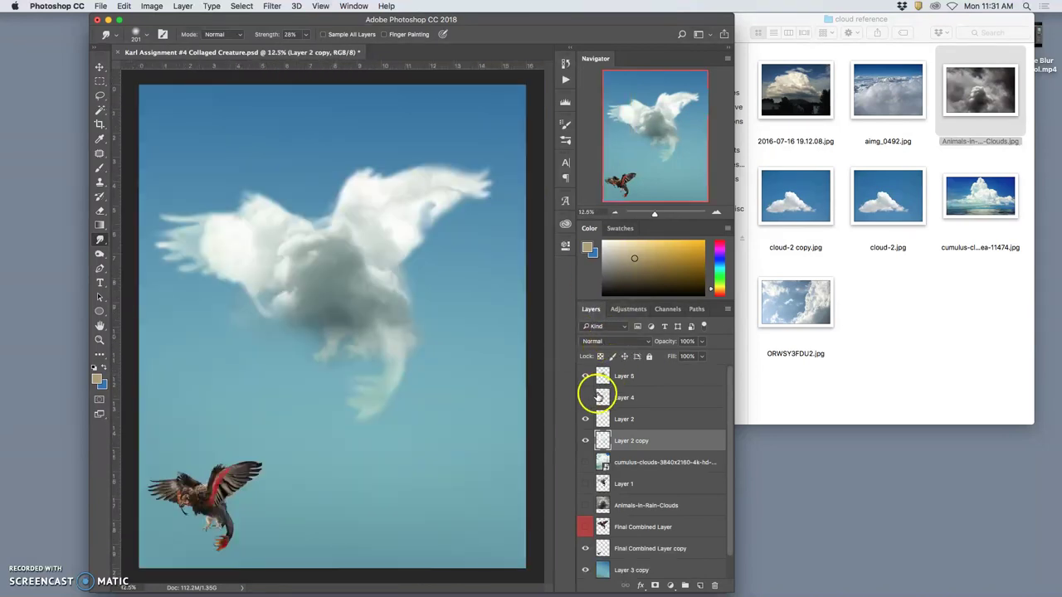
pyautogui.click(585, 398)
pyautogui.click(587, 398)
pyautogui.click(585, 397)
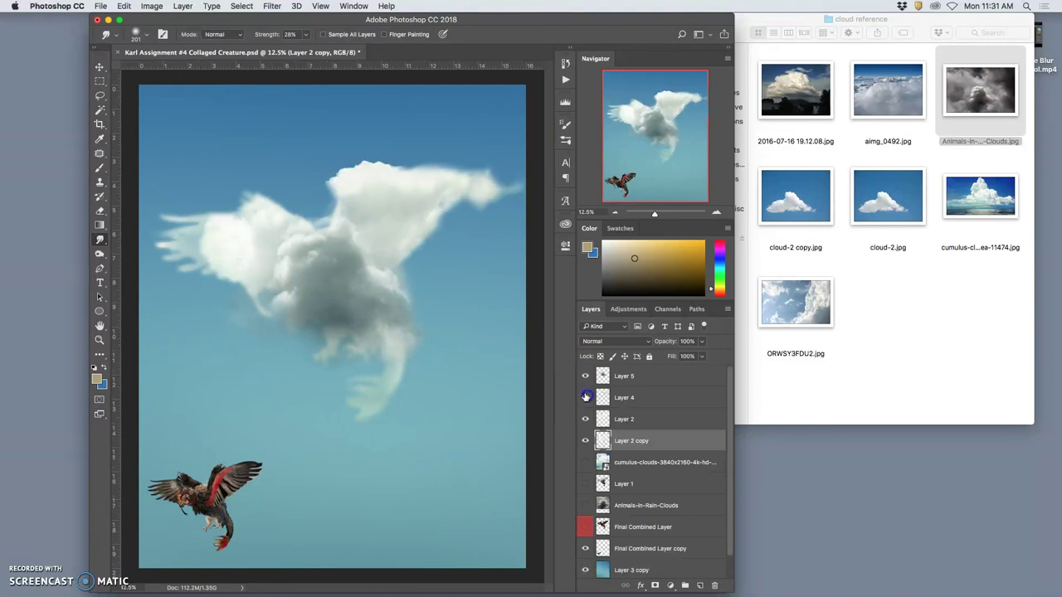
pyautogui.click(631, 399)
pyautogui.click(701, 341)
pyautogui.moveTo(693, 356); pyautogui.dragTo(692, 356)
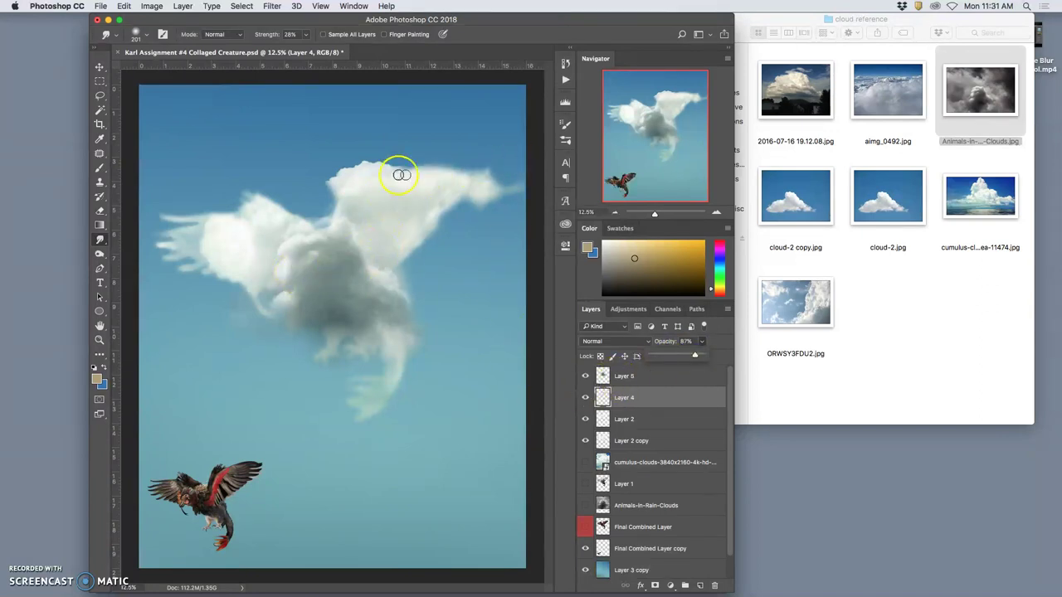
# Check Layer 4's effect on the right wing and smudge the protruding corner of its inner edge
pyautogui.press('super+equal')
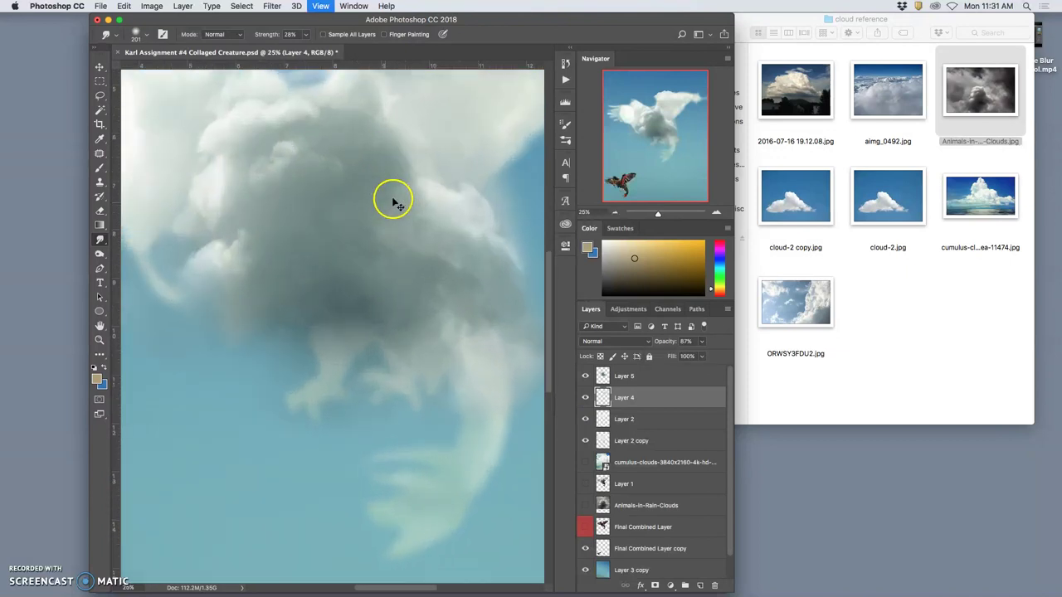
pyautogui.press('super+equal')
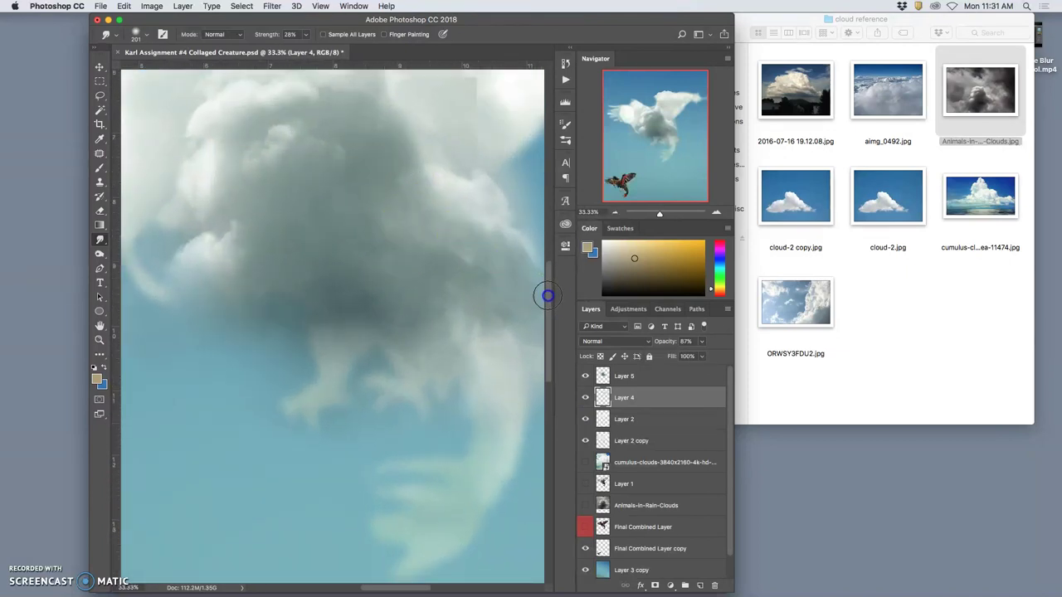
pyautogui.moveTo(548, 227)
pyautogui.mouseDown()
pyautogui.moveTo(549, 268)
pyautogui.moveTo(541, 233)
pyautogui.moveTo(546, 249)
pyautogui.moveTo(510, 235)
pyautogui.mouseUp()
pyautogui.scroll(10, 546, 282)
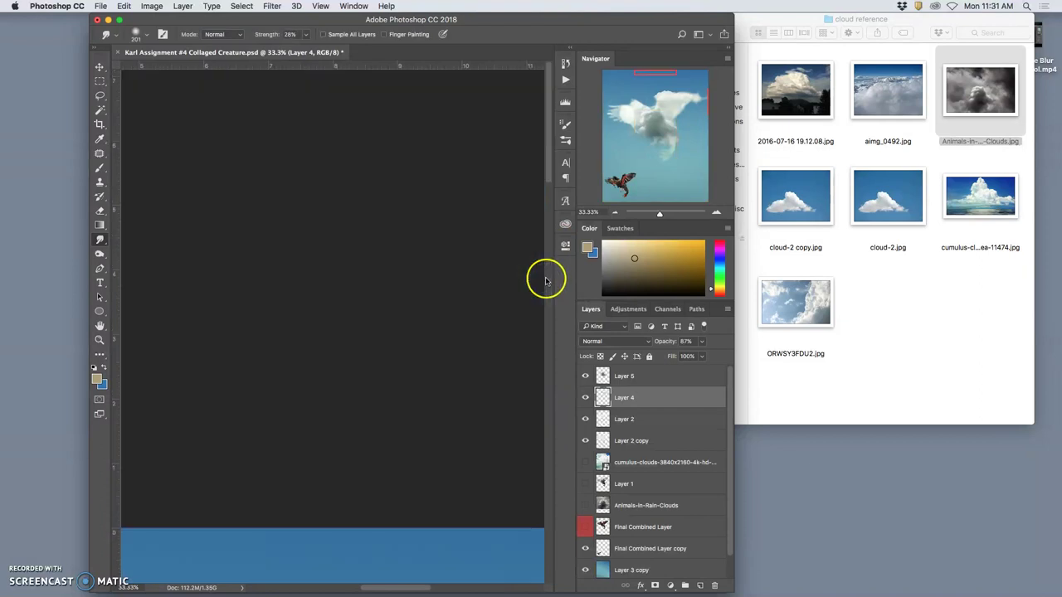
pyautogui.scroll(-10, 540, 273)
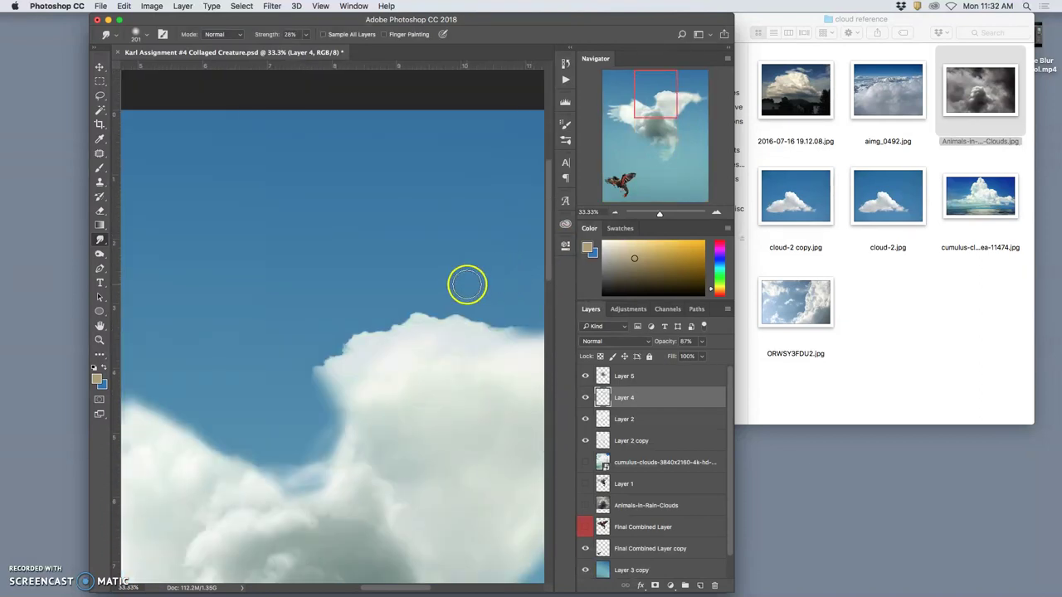
pyautogui.scroll(-2, 461, 278)
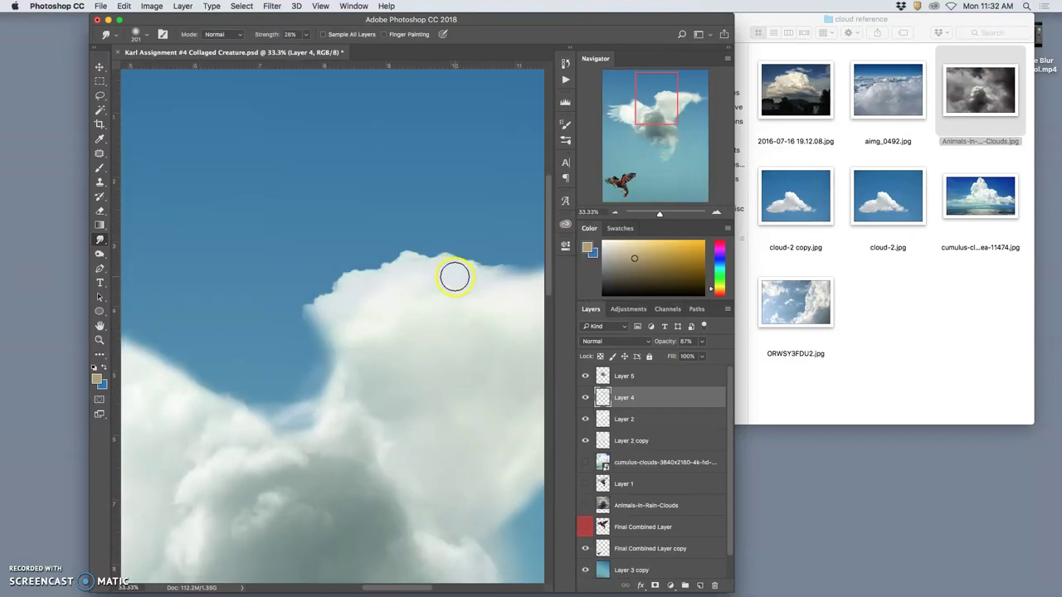
pyautogui.click(585, 398)
pyautogui.click(583, 398)
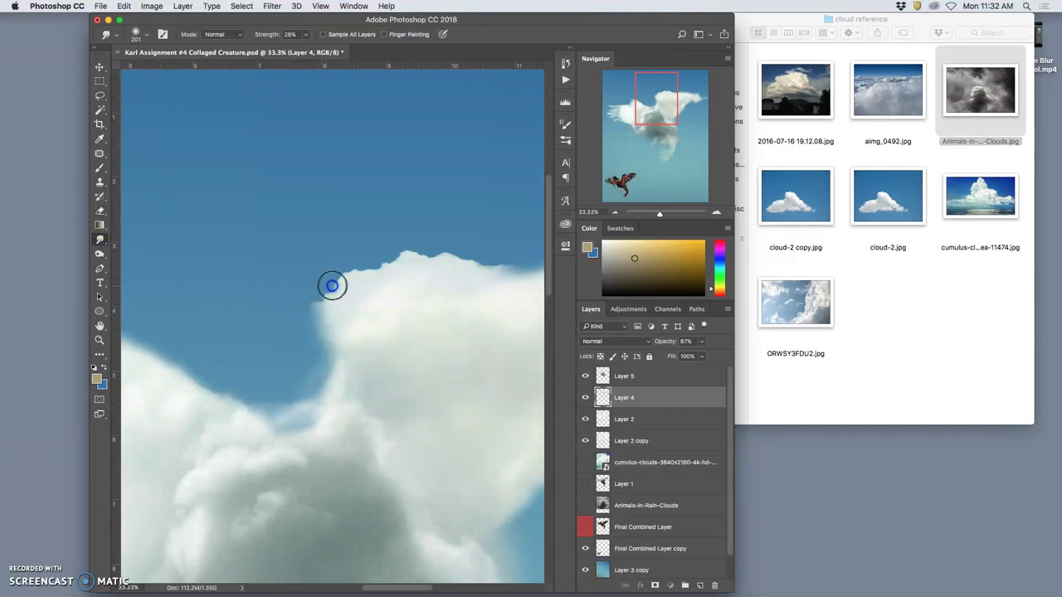
pyautogui.moveTo(262, 386); pyautogui.dragTo(307, 318)
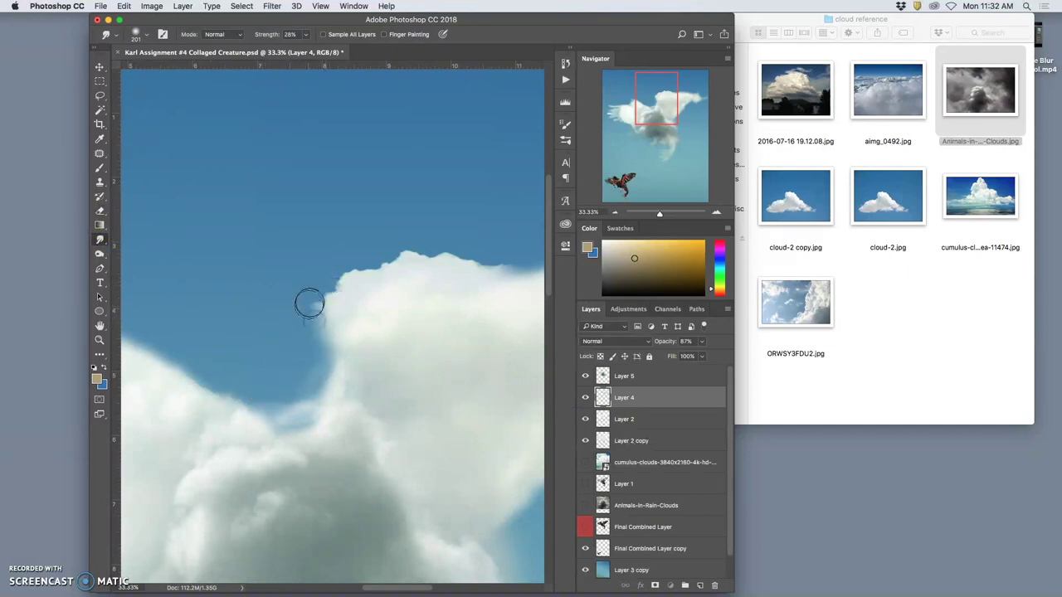
# Soften Layer 4's upper and inner edges on the right wing with the 31% opacity eraser
pyautogui.click(101, 212)
pyautogui.moveTo(251, 257); pyautogui.dragTo(251, 301)
pyautogui.click(266, 283)
pyautogui.click(288, 225)
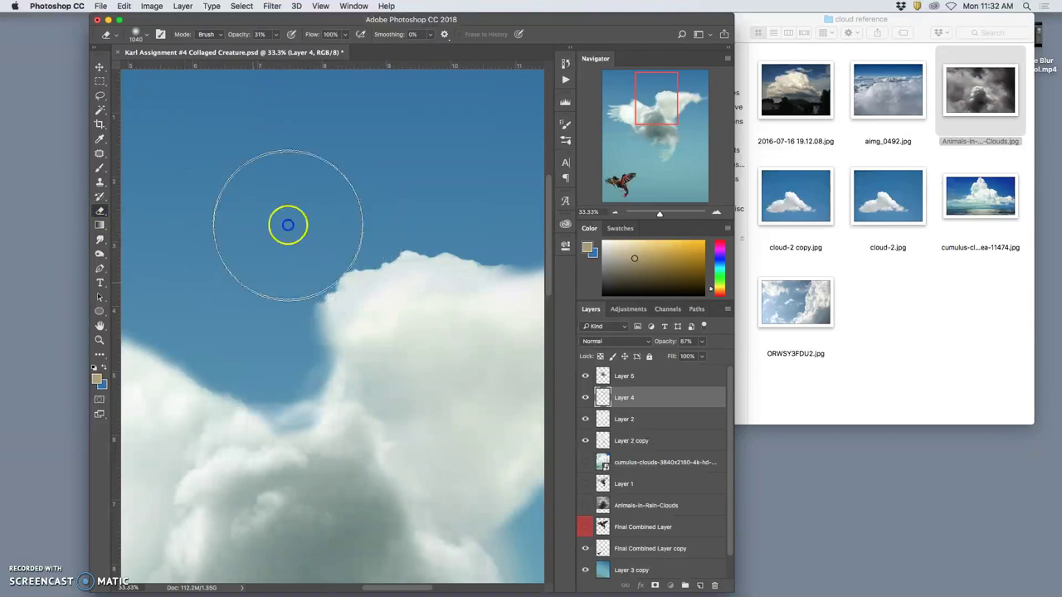
pyautogui.click(374, 206)
pyautogui.click(429, 178)
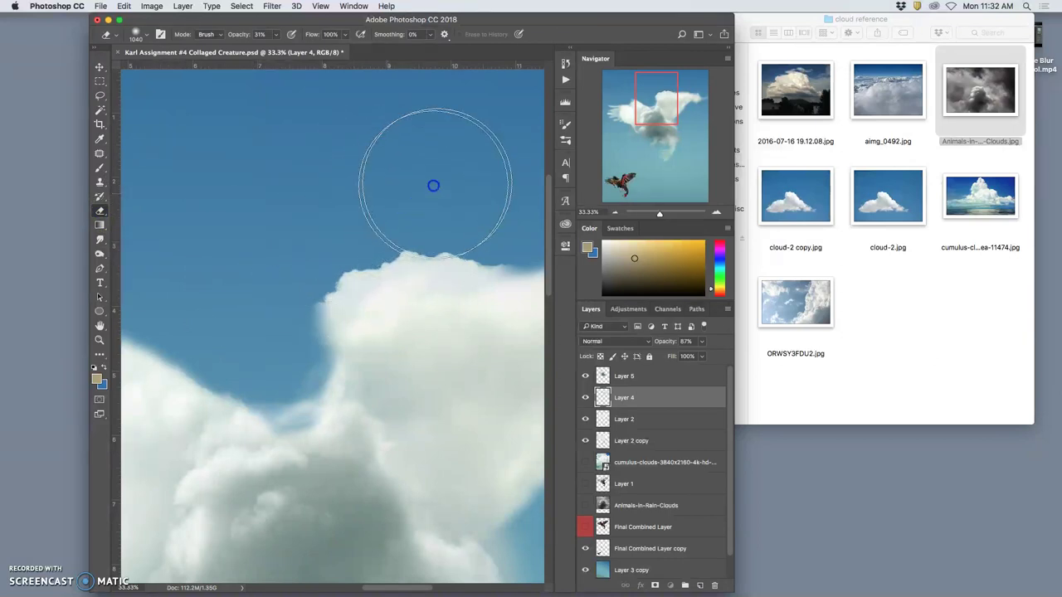
pyautogui.moveTo(249, 328)
pyautogui.mouseDown()
pyautogui.moveTo(248, 366)
pyautogui.moveTo(268, 340)
pyautogui.mouseUp()
pyautogui.click(505, 446)
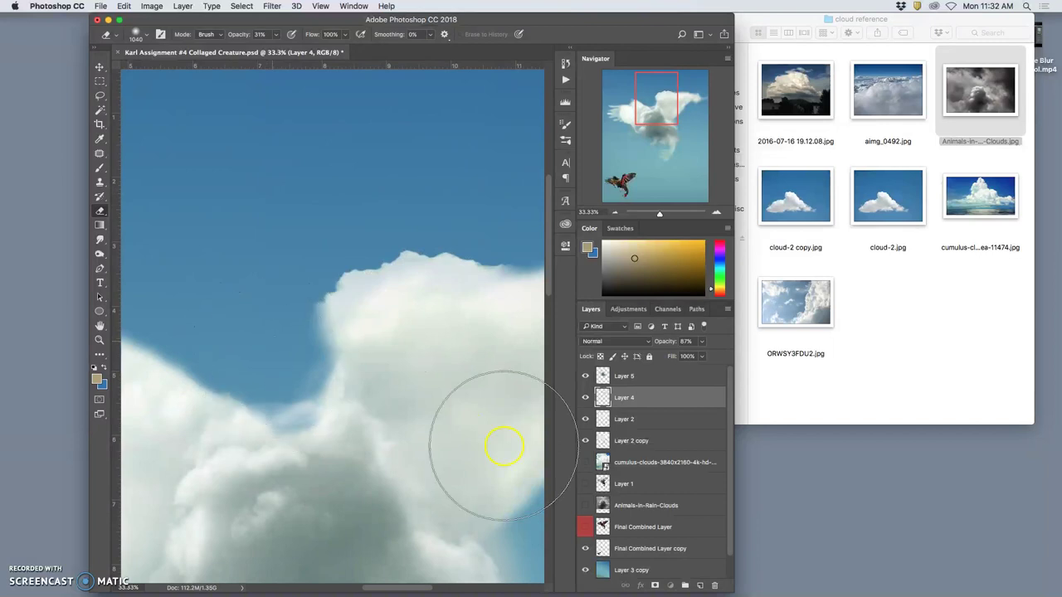
# Make Layer 2 active and compare the cloud bird with and without it
pyautogui.click(626, 418)
pyautogui.click(634, 422)
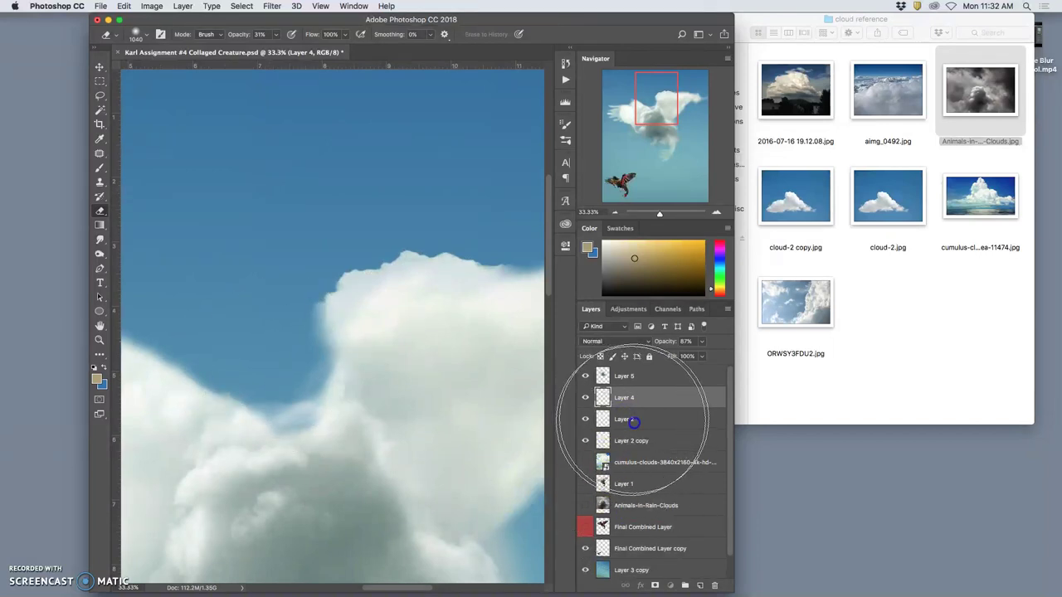
pyautogui.doubleClick(633, 420)
pyautogui.click(585, 420)
pyautogui.click(585, 421)
pyautogui.click(586, 420)
pyautogui.click(586, 421)
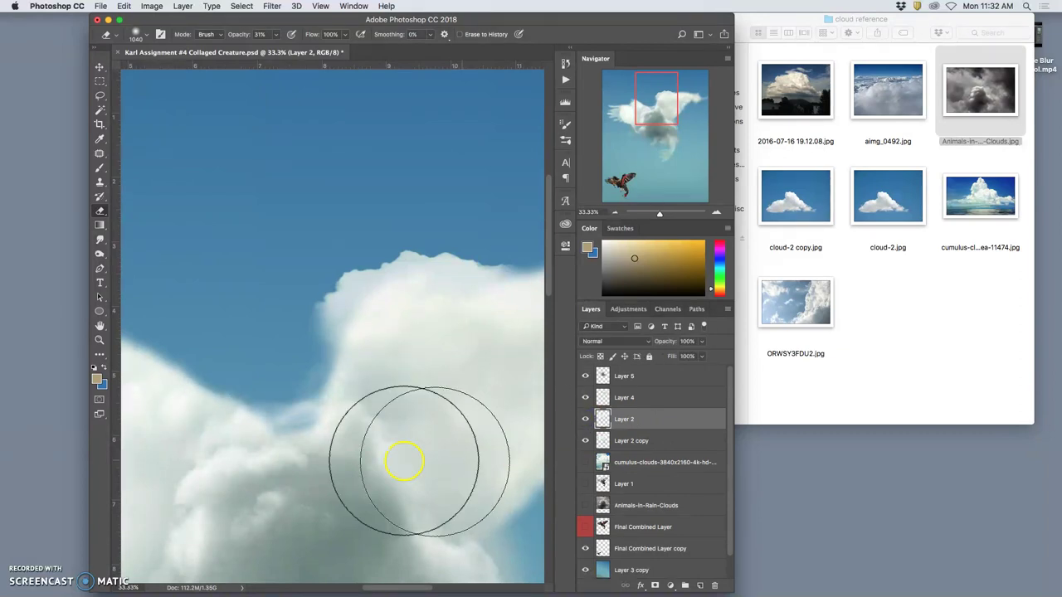
pyautogui.click(284, 350)
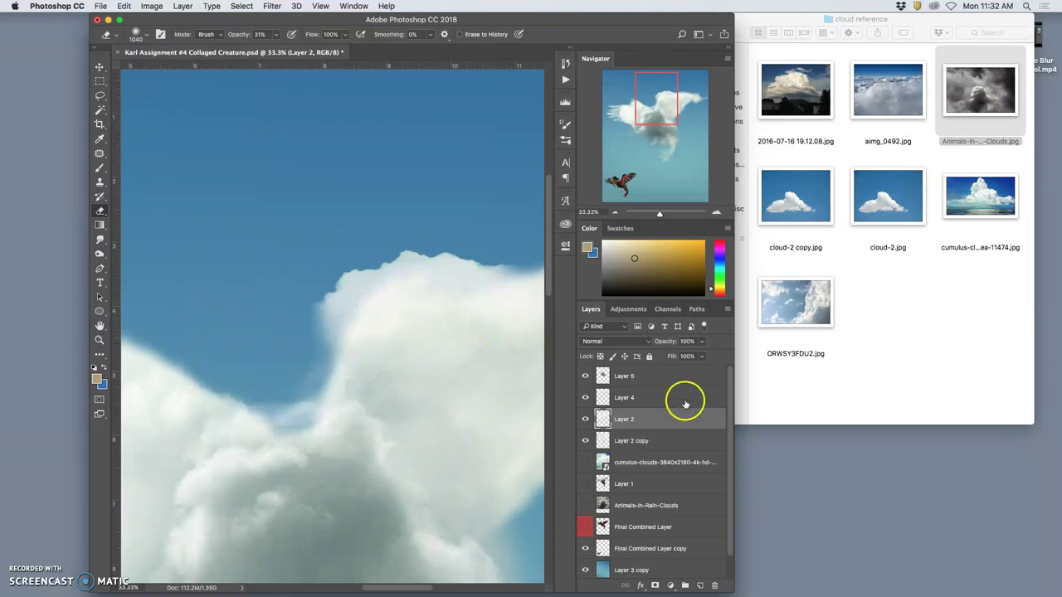
# Compare the bird with and without Layer 2 copy, Layer 4 and Layer 5, and try erasing Layer 2's wisps between the wings
pyautogui.click(586, 440)
pyautogui.click(586, 440)
pyautogui.click(585, 399)
pyautogui.click(585, 399)
pyautogui.click(586, 377)
pyautogui.click(586, 377)
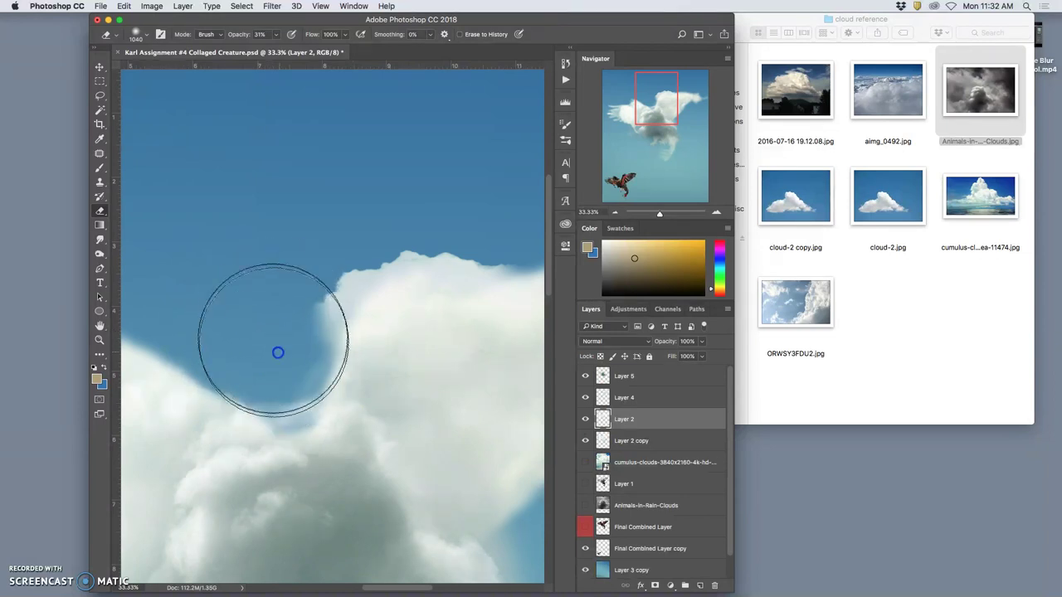
pyautogui.moveTo(278, 332)
pyautogui.mouseDown()
pyautogui.moveTo(298, 352)
pyautogui.moveTo(285, 362)
pyautogui.moveTo(283, 338)
pyautogui.moveTo(284, 413)
pyautogui.moveTo(290, 371)
pyautogui.mouseUp()
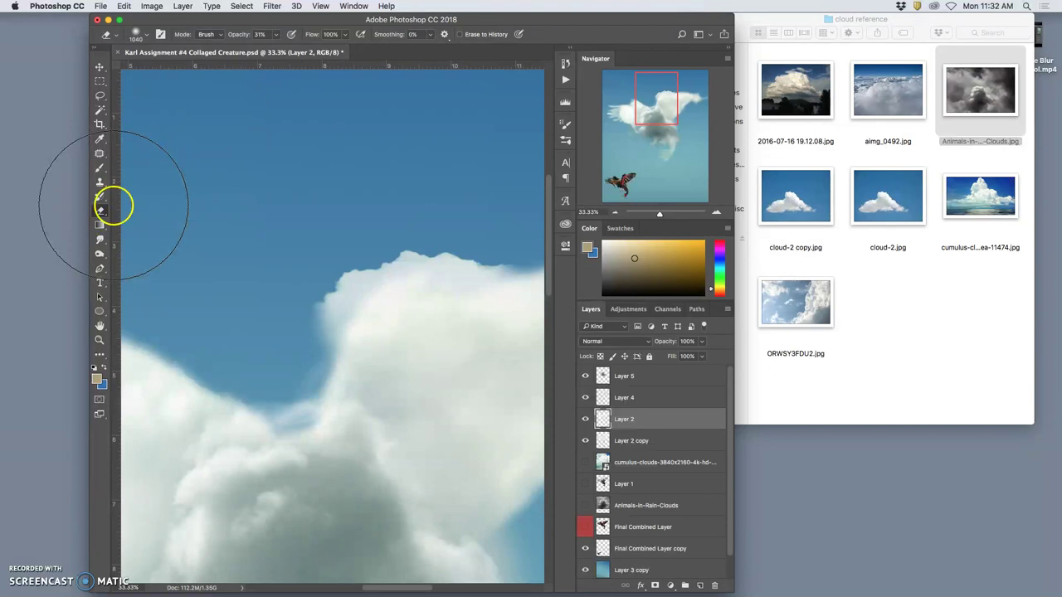
# Shift the Photoshop window slightly to uncover more of the reference folder and save the document
pyautogui.moveTo(214, 216)
pyautogui.mouseDown()
pyautogui.moveTo(287, 237)
pyautogui.moveTo(323, 232)
pyautogui.moveTo(268, 173)
pyautogui.mouseUp()
pyautogui.click(151, 7)
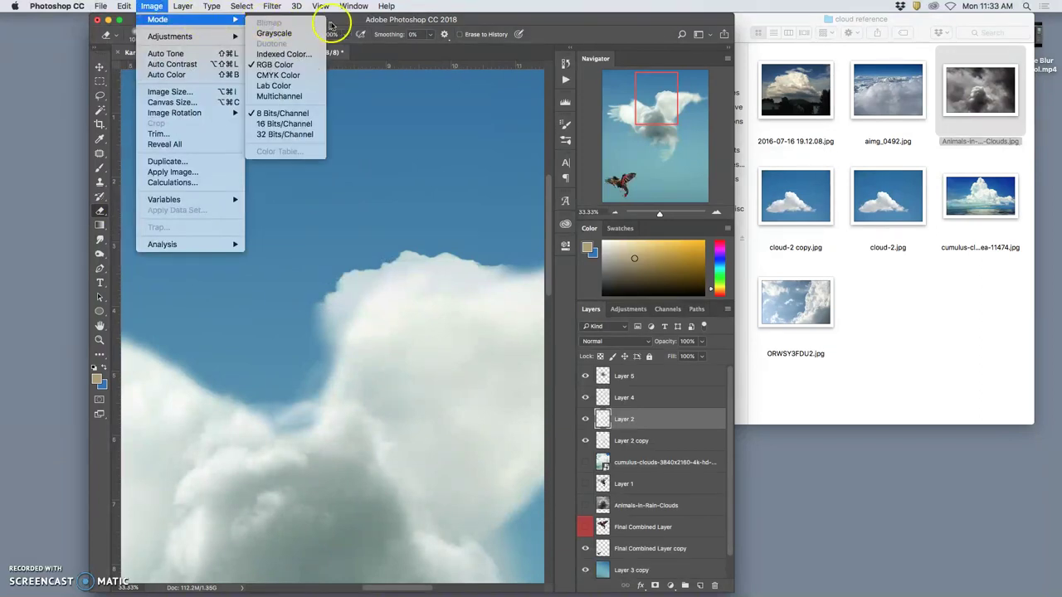
pyautogui.click(331, 24)
pyautogui.moveTo(322, 20); pyautogui.dragTo(300, 19)
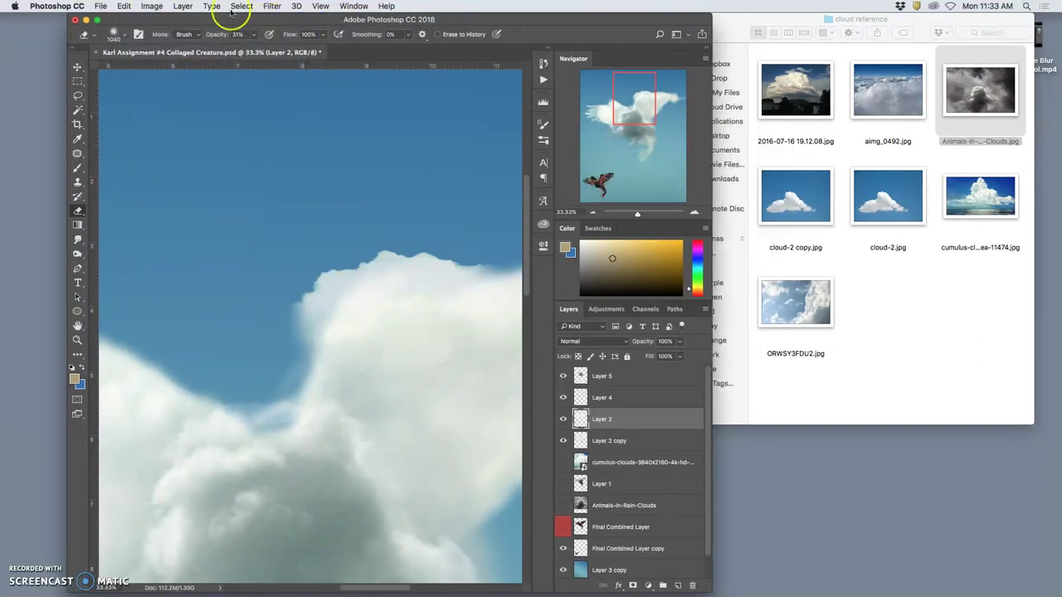
pyautogui.click(100, 6)
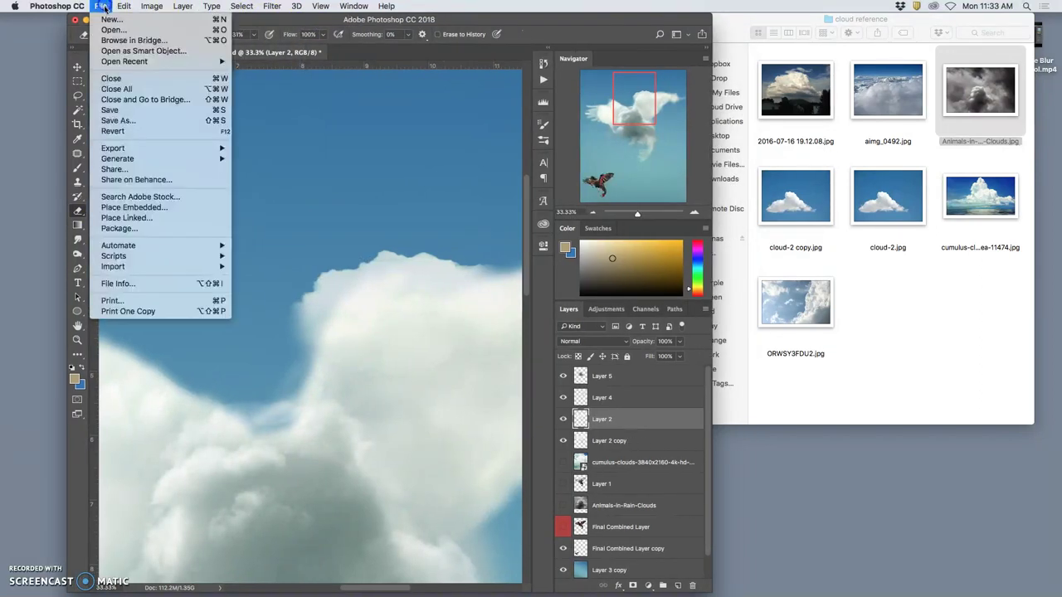
pyautogui.click(103, 112)
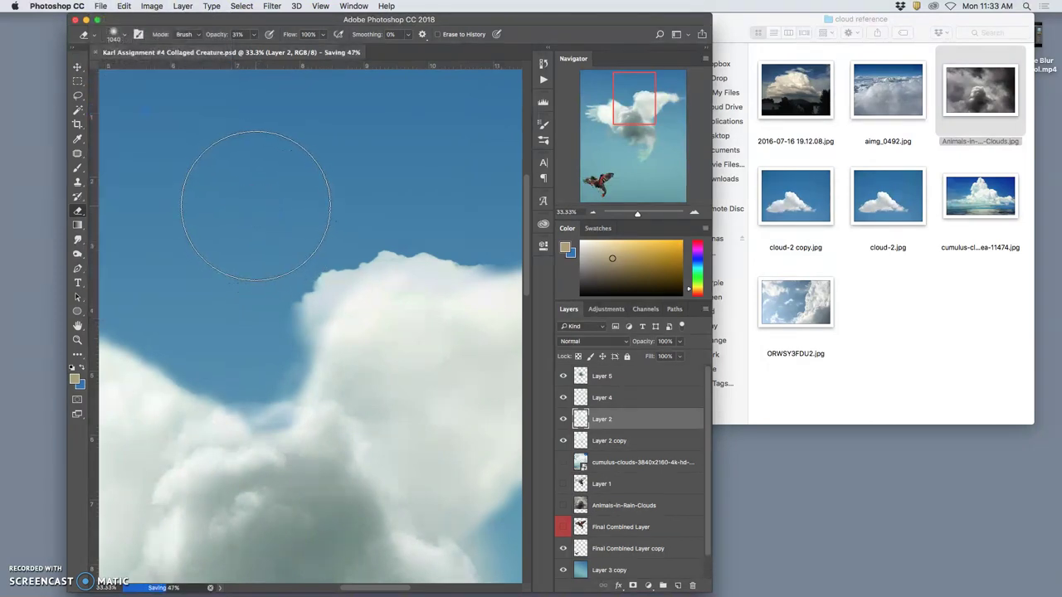
# Examine the cloud bird's body, its right wing and the feather tips of its left wing
pyautogui.scroll(-5, 255, 205)
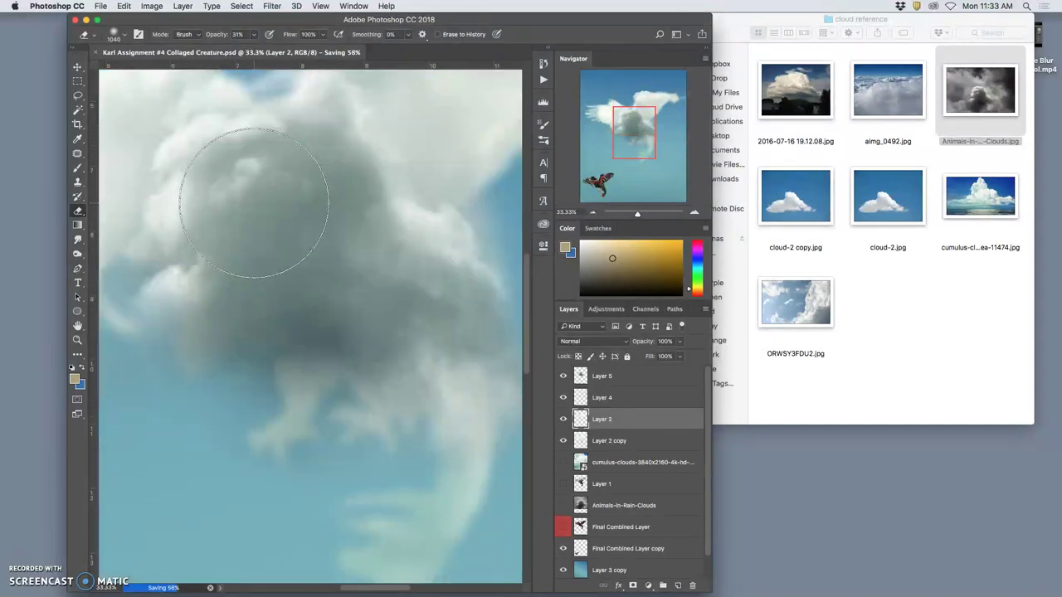
pyautogui.scroll(5, 255, 202)
pyautogui.hscroll(2, 256, 203)
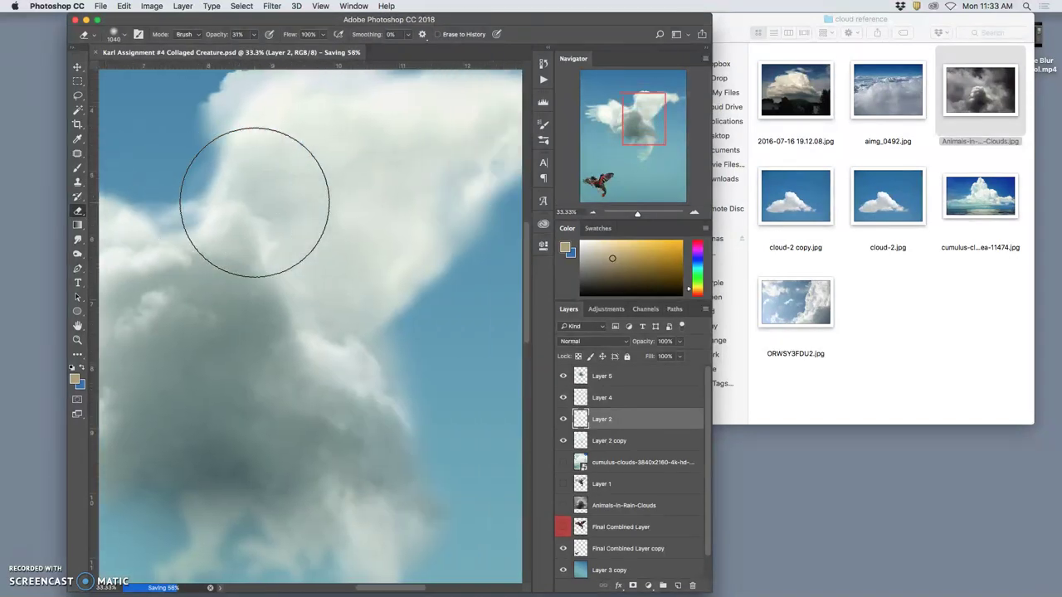
pyautogui.scroll(2, 255, 203)
pyautogui.hscroll(-2, 255, 203)
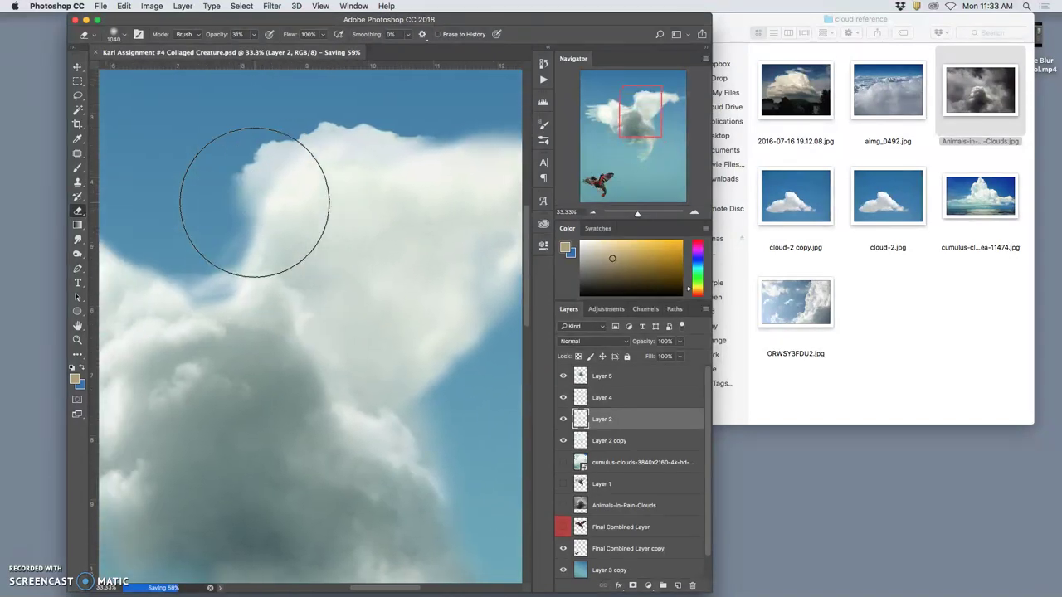
pyautogui.hscroll(-2, 254, 202)
pyautogui.hscroll(-10, 255, 202)
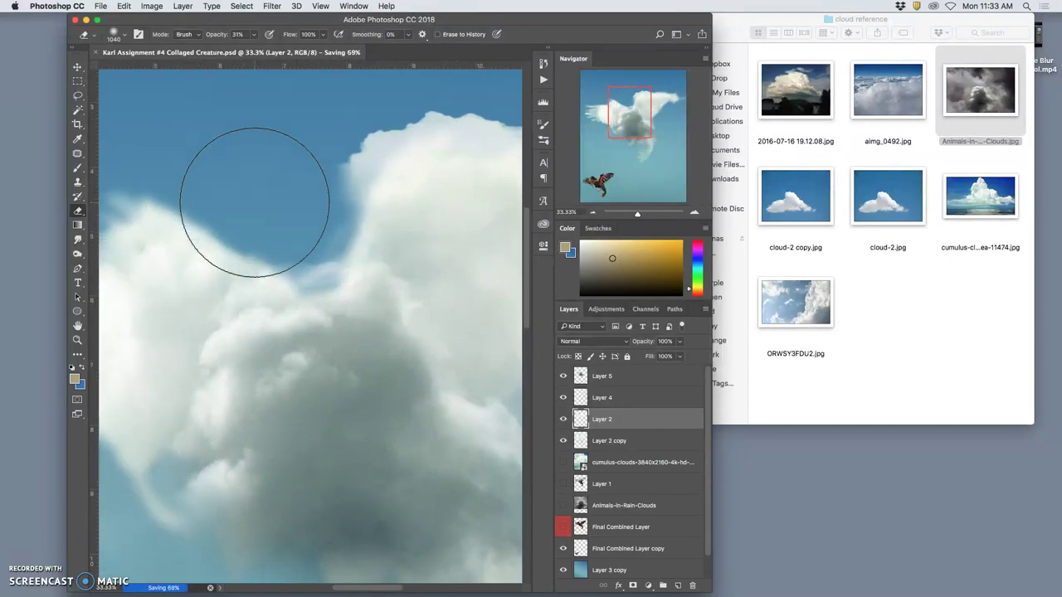
pyautogui.hscroll(-5, 254, 202)
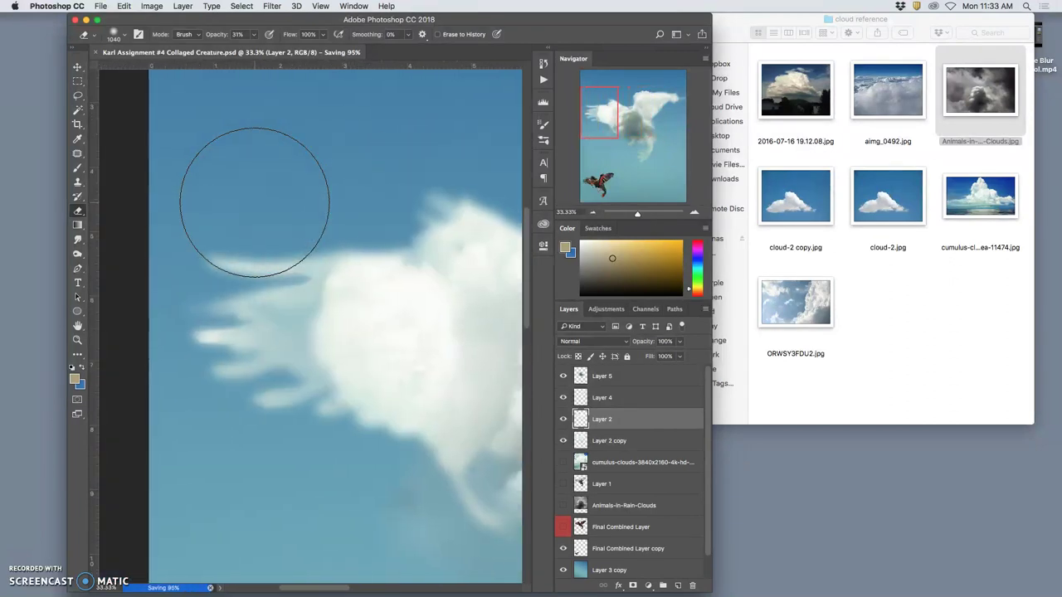
# Place ORWSY3FDU2.jpg from the cloud reference folder above Layer 2 and move it right to bring its large wispy left-hand cloud onto the canvas
pyautogui.click(890, 284)
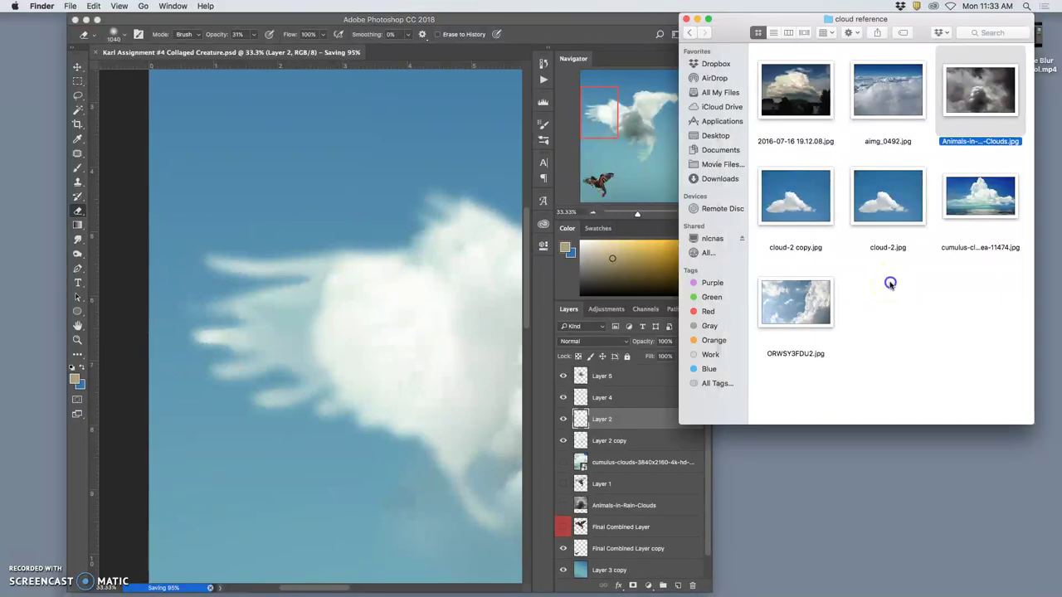
pyautogui.click(972, 247)
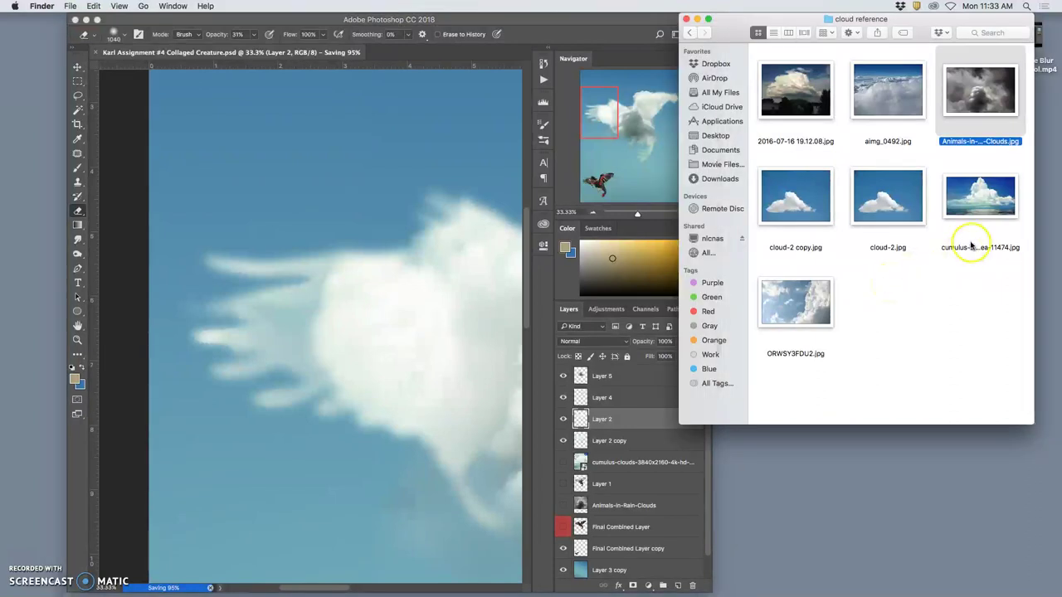
pyautogui.moveTo(807, 209)
pyautogui.mouseDown()
pyautogui.moveTo(714, 235)
pyautogui.moveTo(807, 218)
pyautogui.mouseUp()
pyautogui.moveTo(814, 297)
pyautogui.mouseDown()
pyautogui.moveTo(493, 346)
pyautogui.moveTo(413, 338)
pyautogui.mouseUp()
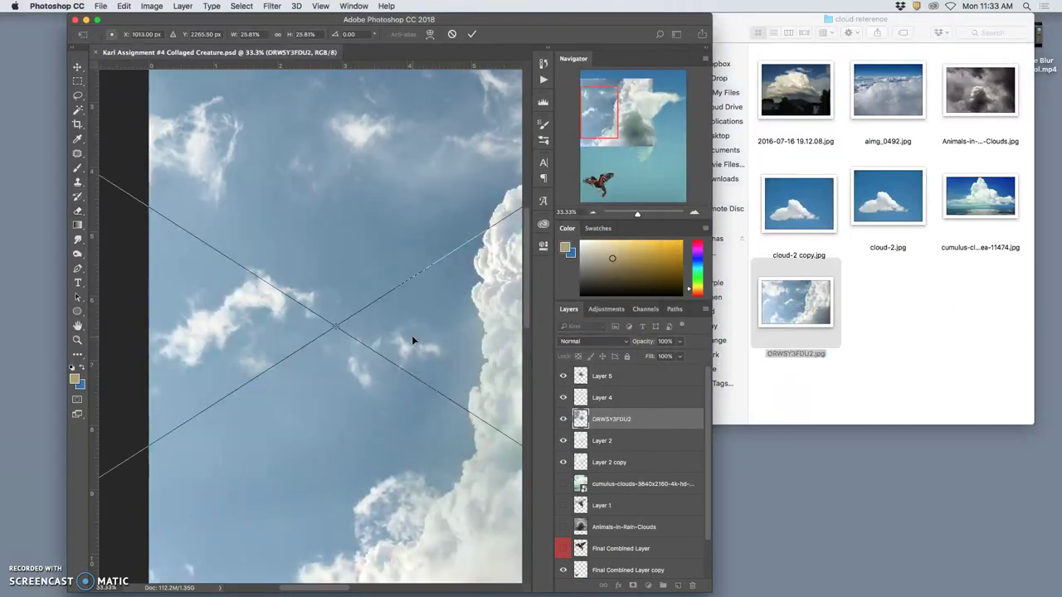
pyautogui.press('super+minus')
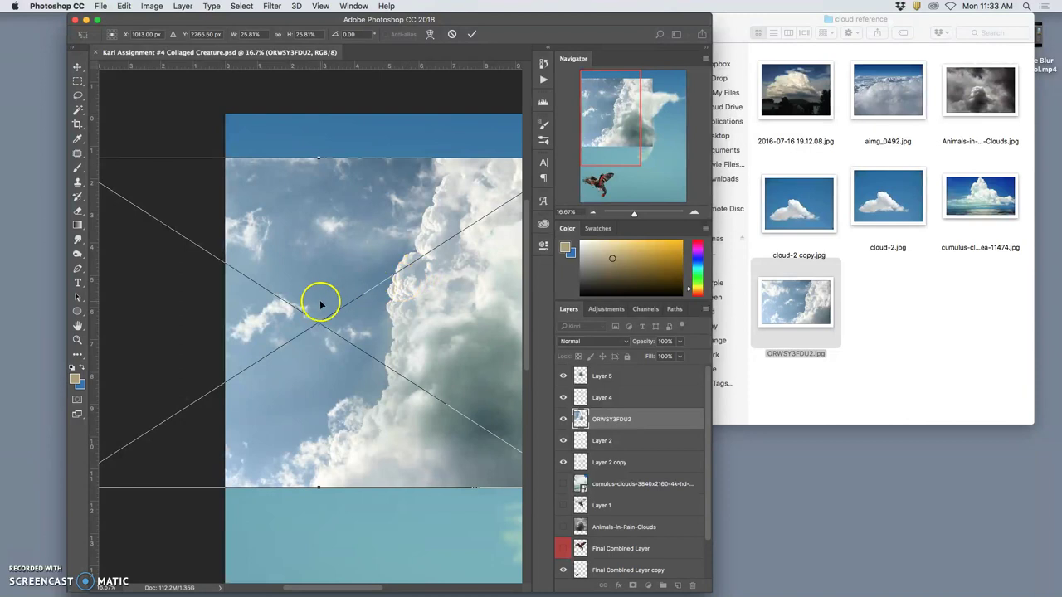
pyautogui.press('Return')
pyautogui.press('e')
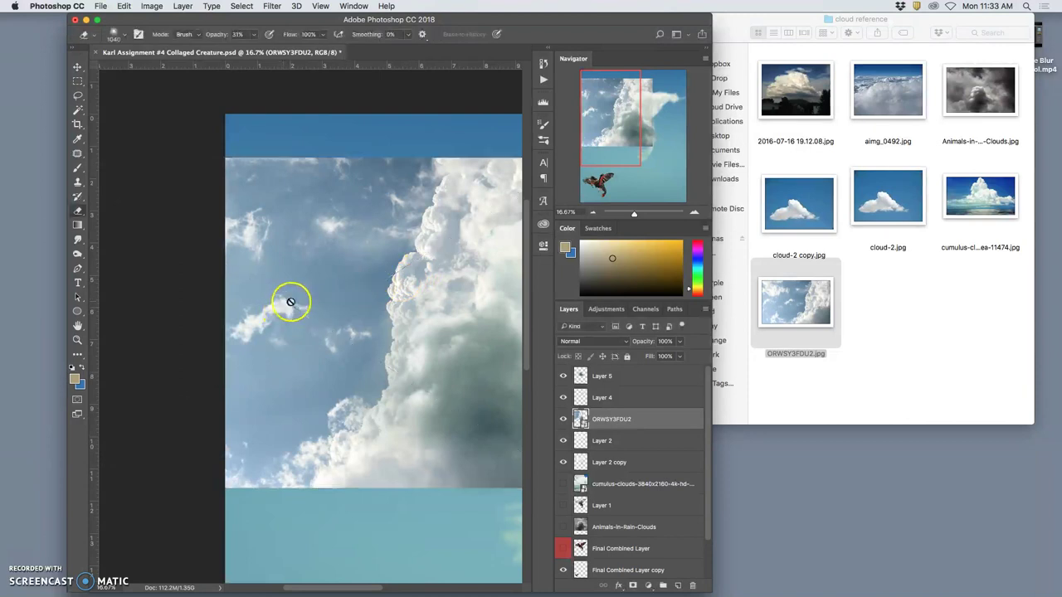
pyautogui.click(77, 66)
pyautogui.moveTo(294, 230); pyautogui.dragTo(420, 236)
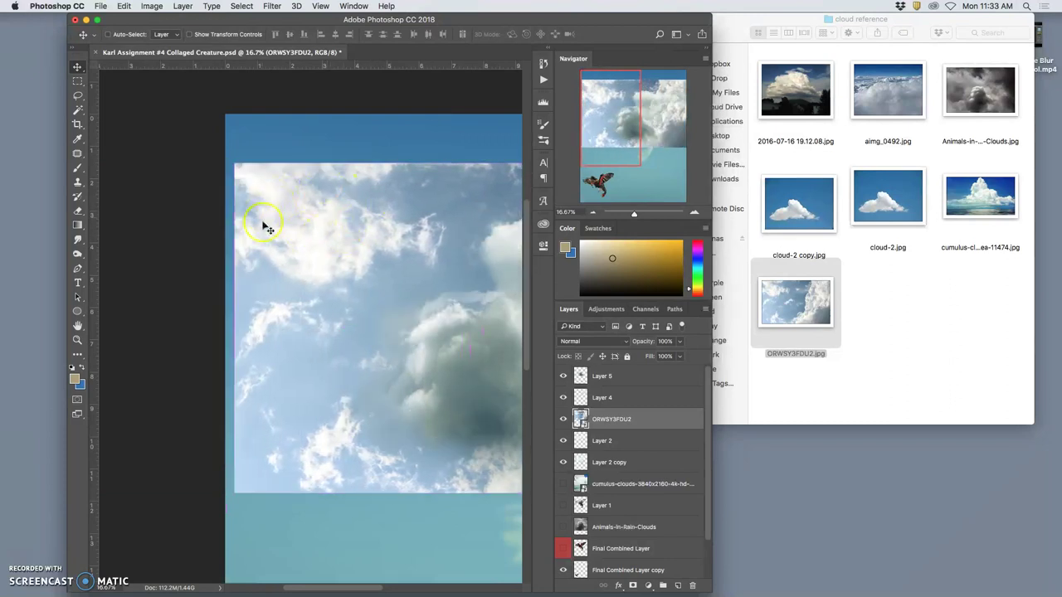
# Lasso the large wispy cloud in the placed photo, copy it to a new layer and delete the ORWSY3FDU2 layer
pyautogui.click(77, 94)
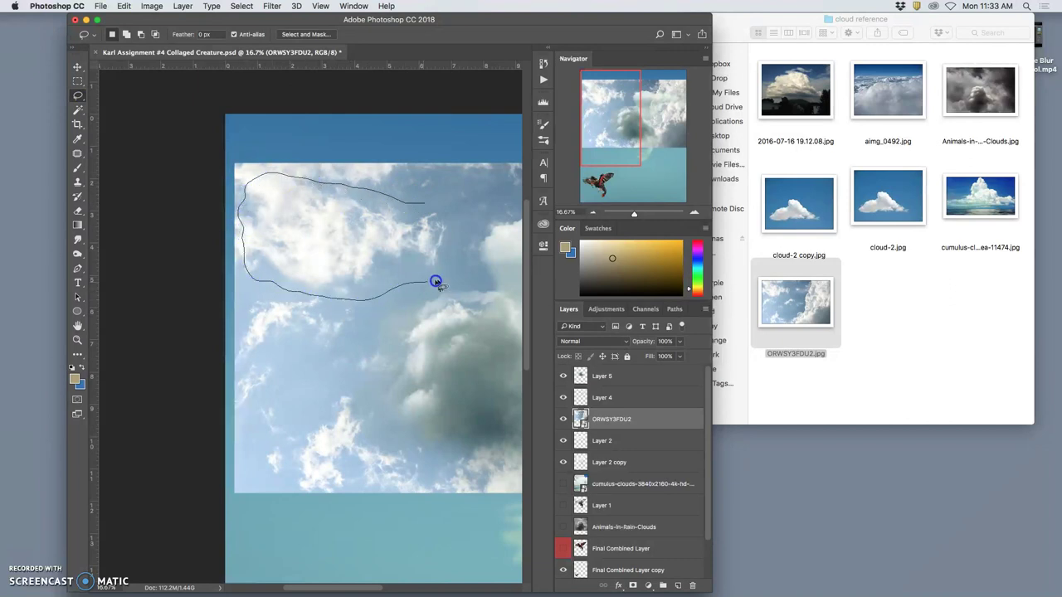
pyautogui.moveTo(428, 200); pyautogui.dragTo(427, 199)
pyautogui.hotkey('ctrl', 'j')
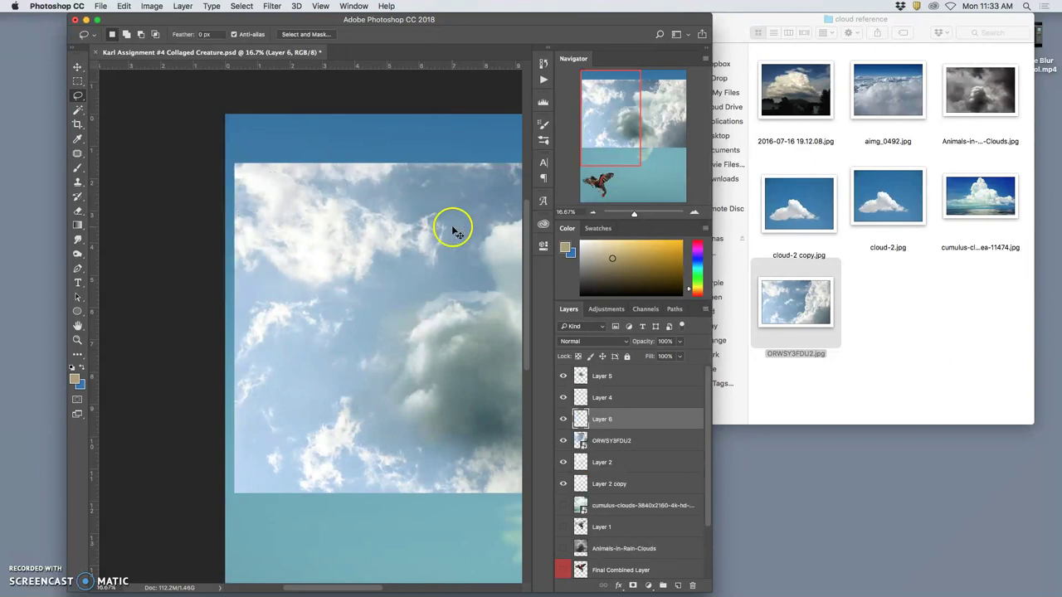
pyautogui.click(609, 443)
pyautogui.press('BackSpace')
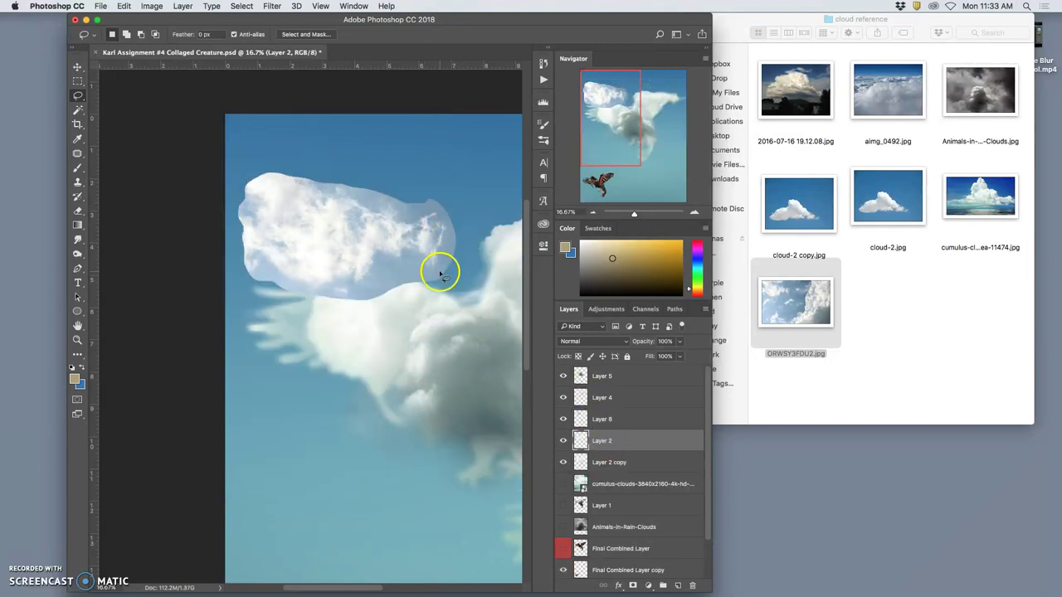
pyautogui.hotkey('ctrl', 't')
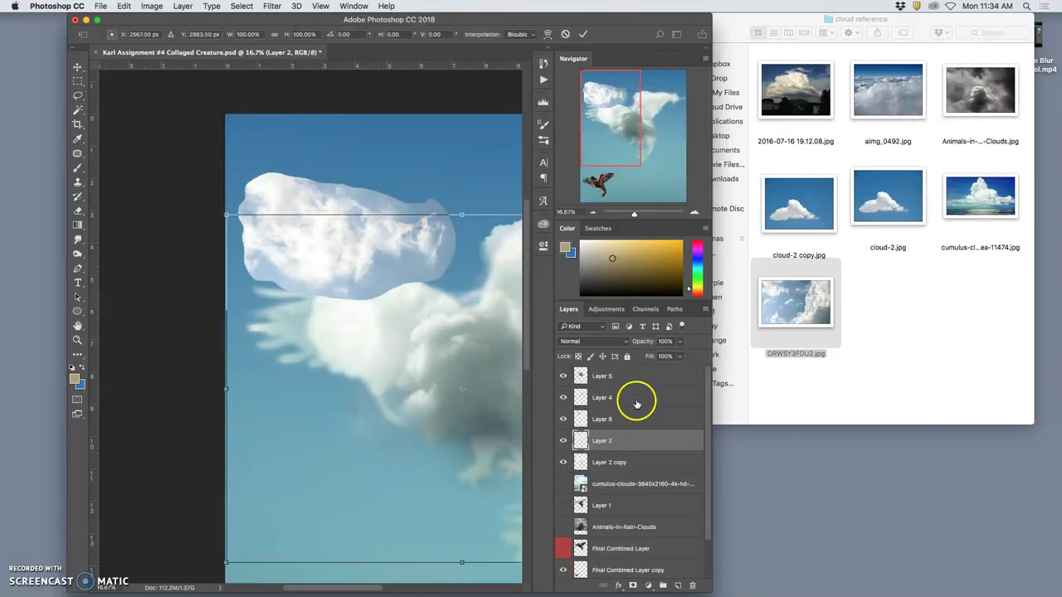
pyautogui.press('Escape')
pyautogui.press('l')
# Flip the cut-out wispy cloud on Layer 6 horizontally with Free Transform
pyautogui.click(627, 422)
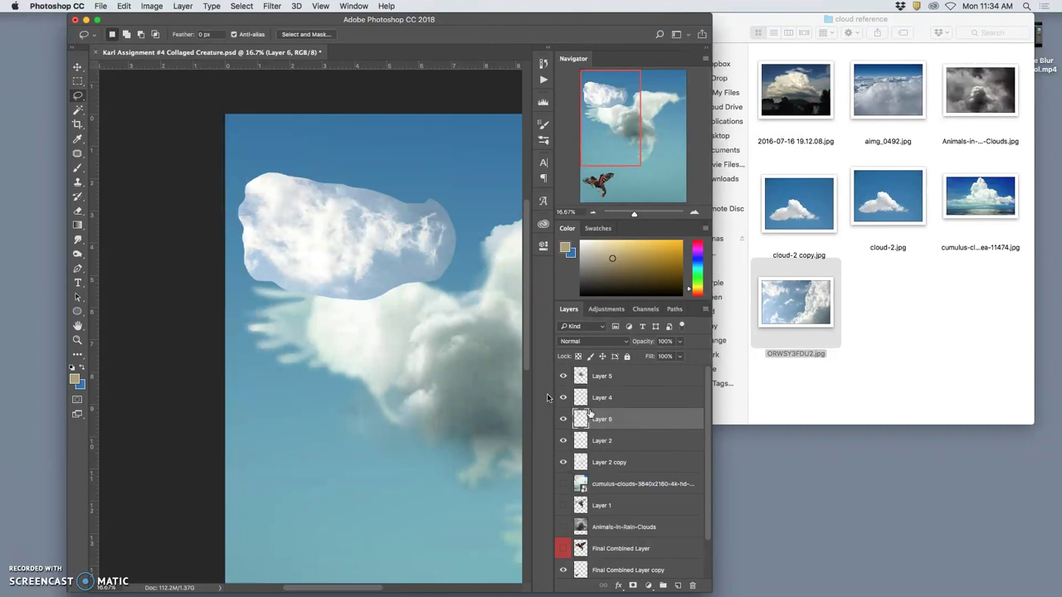
pyautogui.hotkey('ctrl', 't')
pyautogui.rightClick(417, 262)
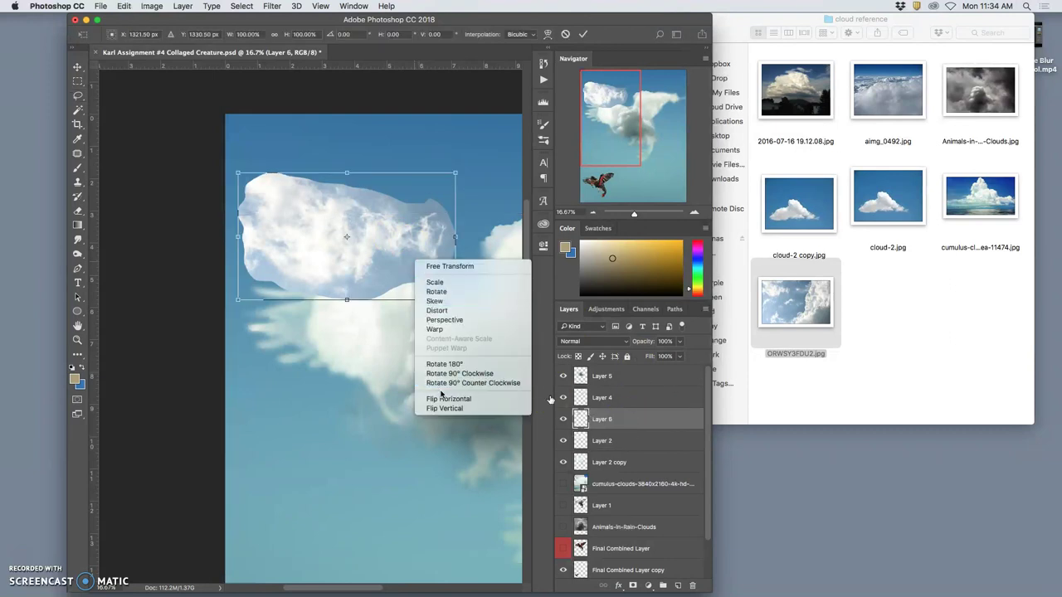
pyautogui.click(442, 396)
pyautogui.click(401, 239)
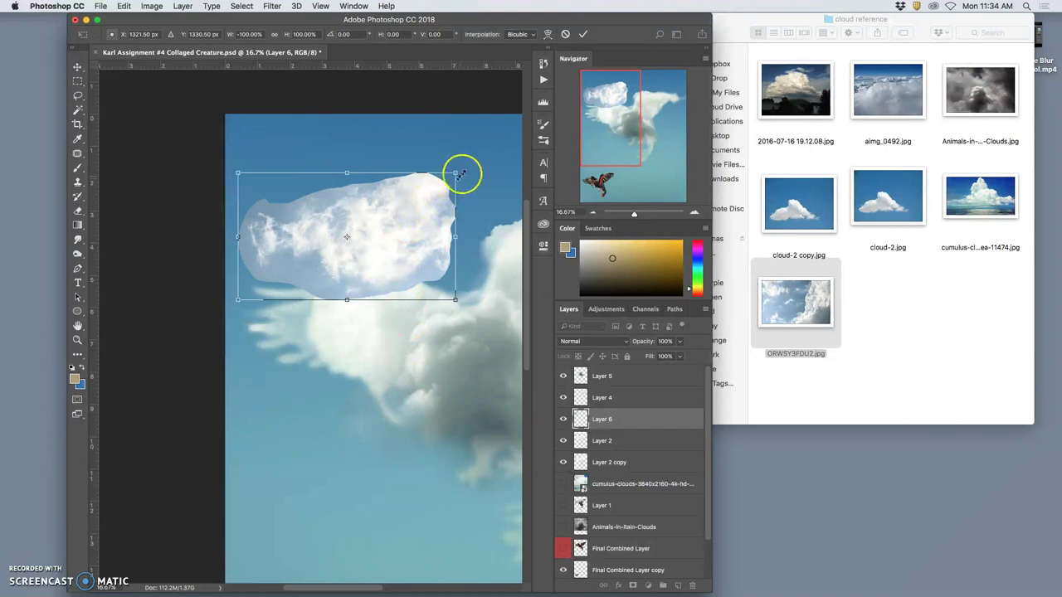
# Rotate the wispy cloud slightly clockwise, position it over the bird's left wing and apply the transform
pyautogui.moveTo(465, 168); pyautogui.dragTo(476, 206)
pyautogui.moveTo(418, 296); pyautogui.dragTo(436, 316)
pyautogui.doubleClick(442, 305)
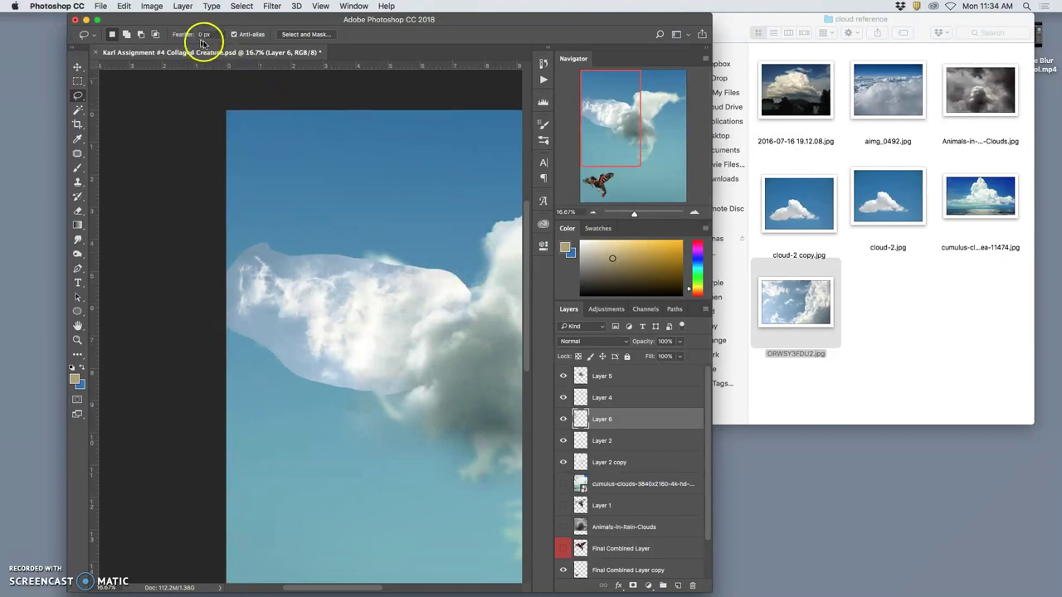
# Color-balance Layer 6 to match the other clouds, with midtones about -34 toward cyan and -7 toward magenta and highlights +4 toward green
pyautogui.press('super+minus')
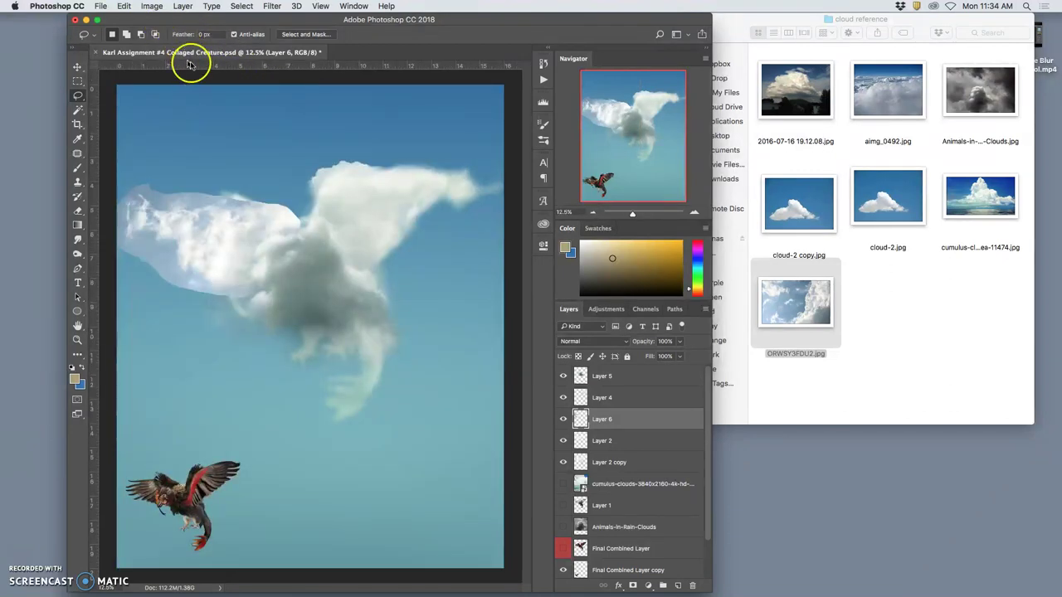
pyautogui.click(151, 7)
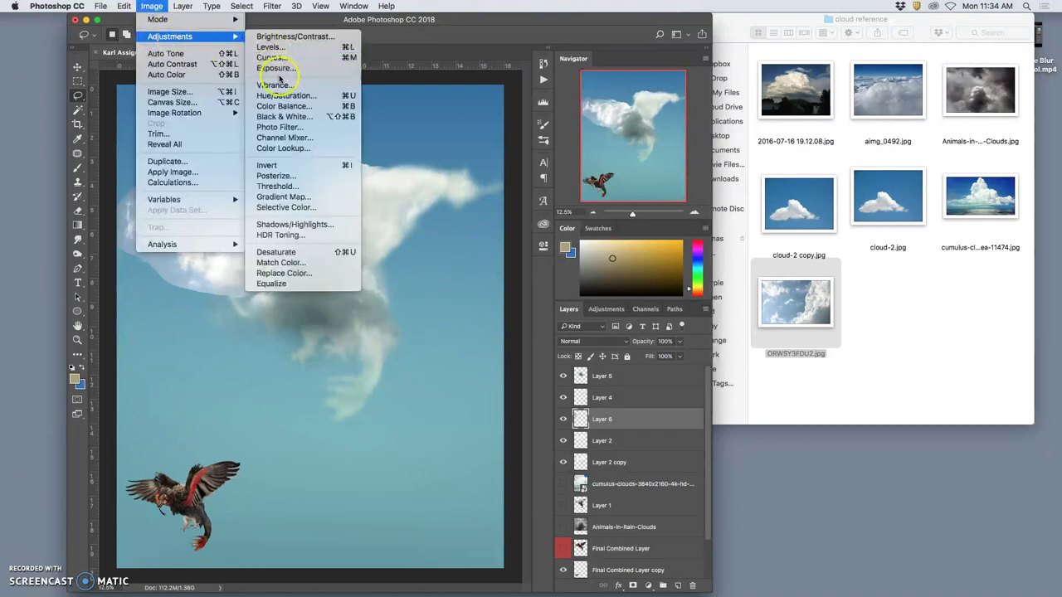
pyautogui.click(419, 191)
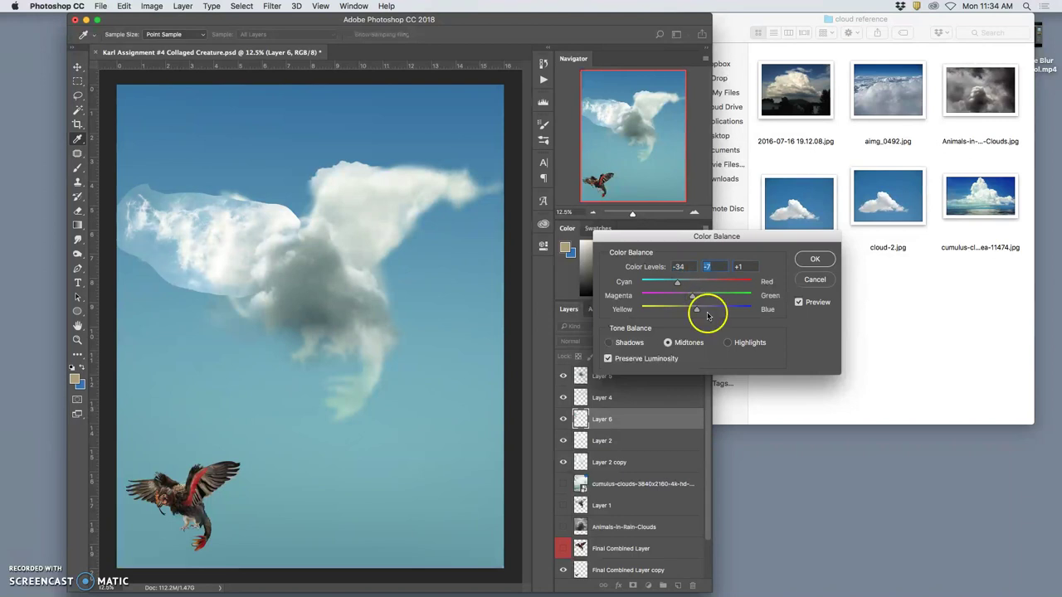
pyautogui.click(700, 313)
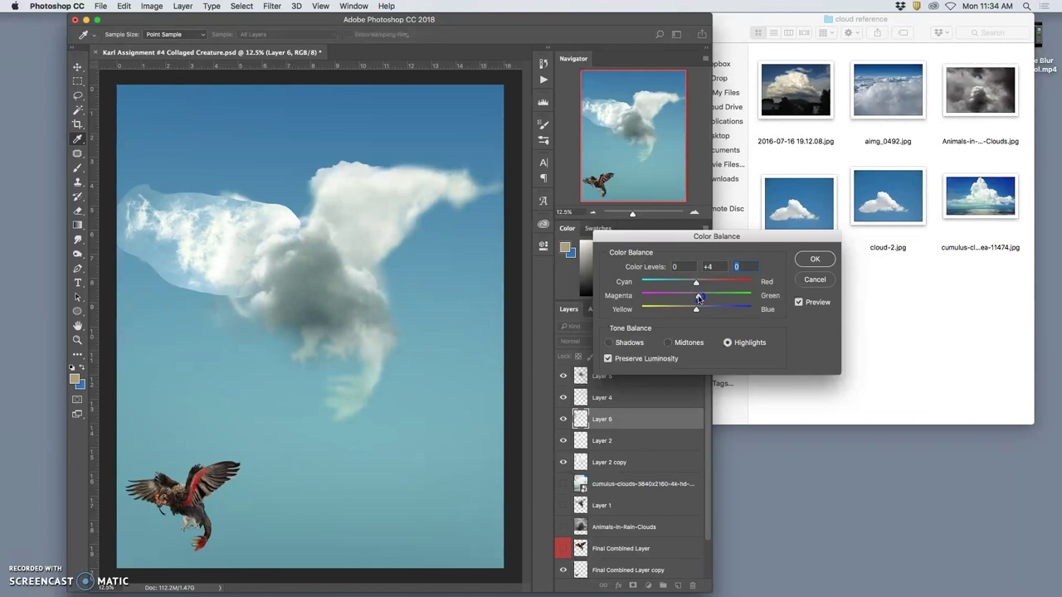
pyautogui.click(813, 259)
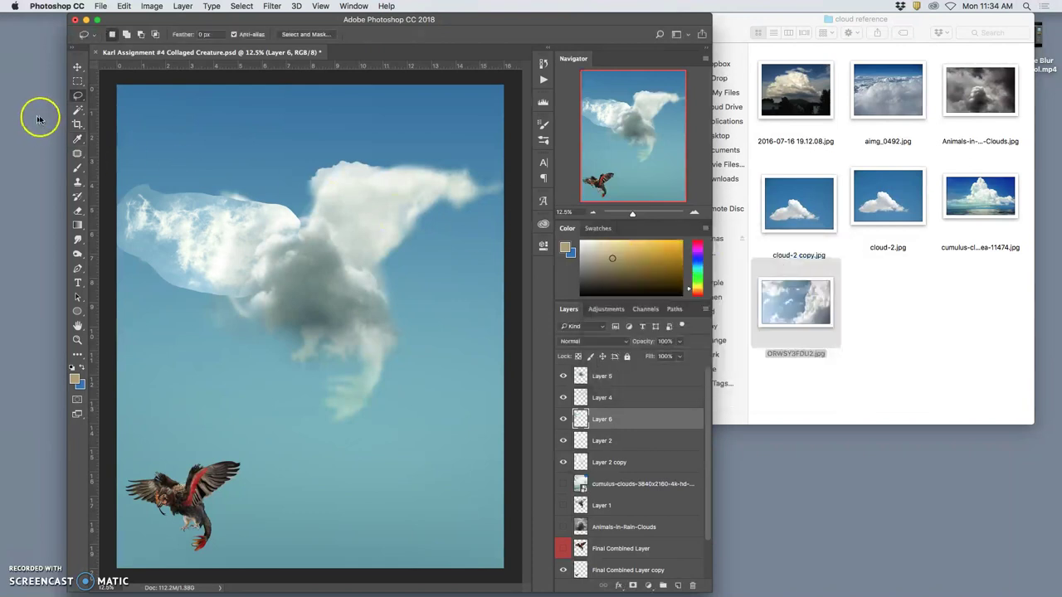
# Select the leftover sky on Layer 6 with the Magic Wand and refine it with 5 px radius, 3.6 px feather and +22% shift edge
pyautogui.click(77, 110)
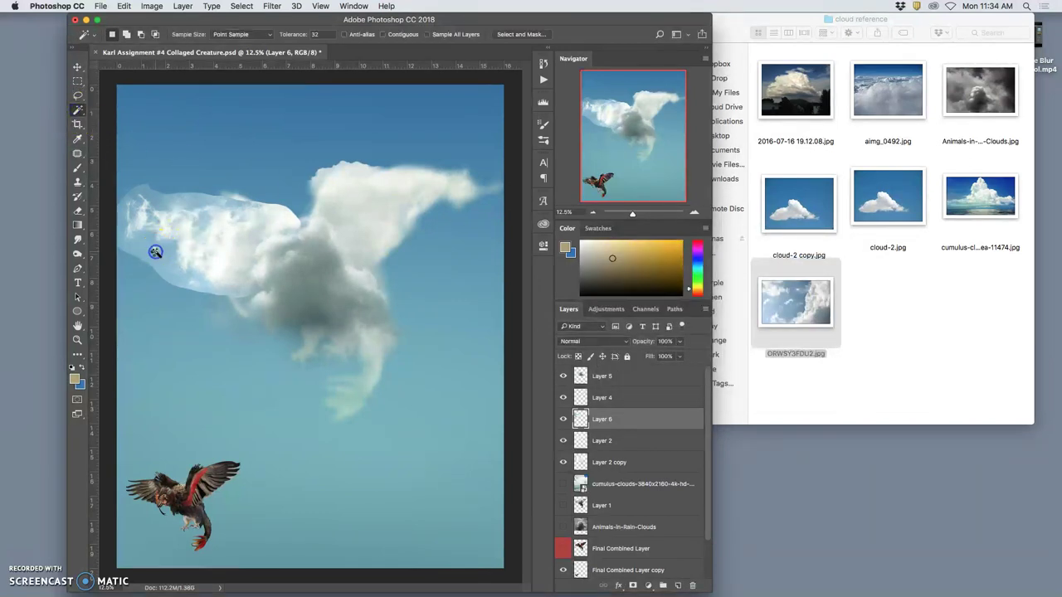
pyautogui.click(157, 252)
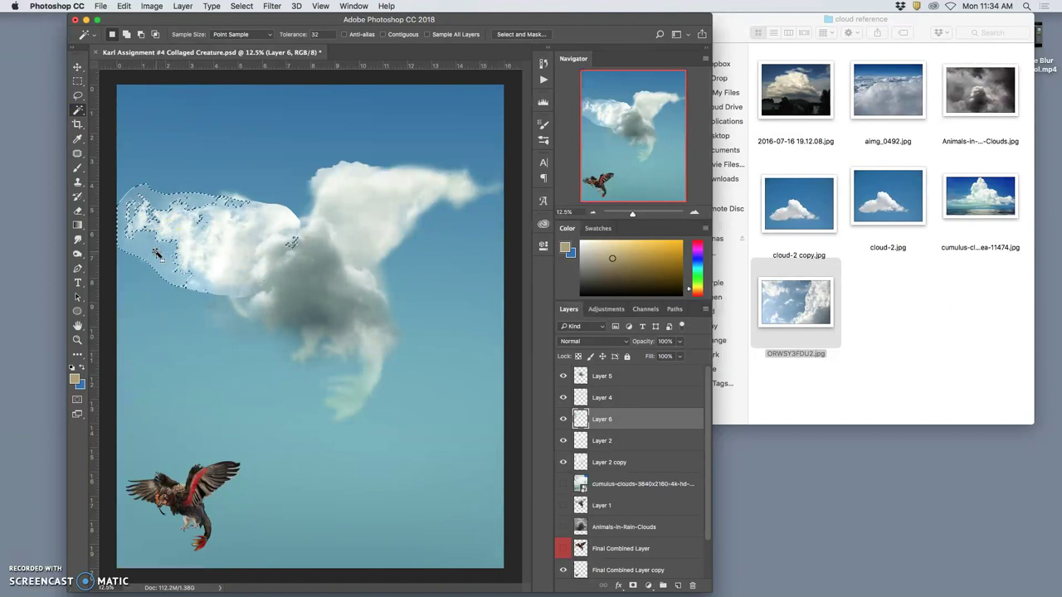
pyautogui.keyDown('shift'); pyautogui.click(178, 255); pyautogui.keyUp('shift')
pyautogui.keyDown('shift'); pyautogui.click(201, 284); pyautogui.keyUp('shift')
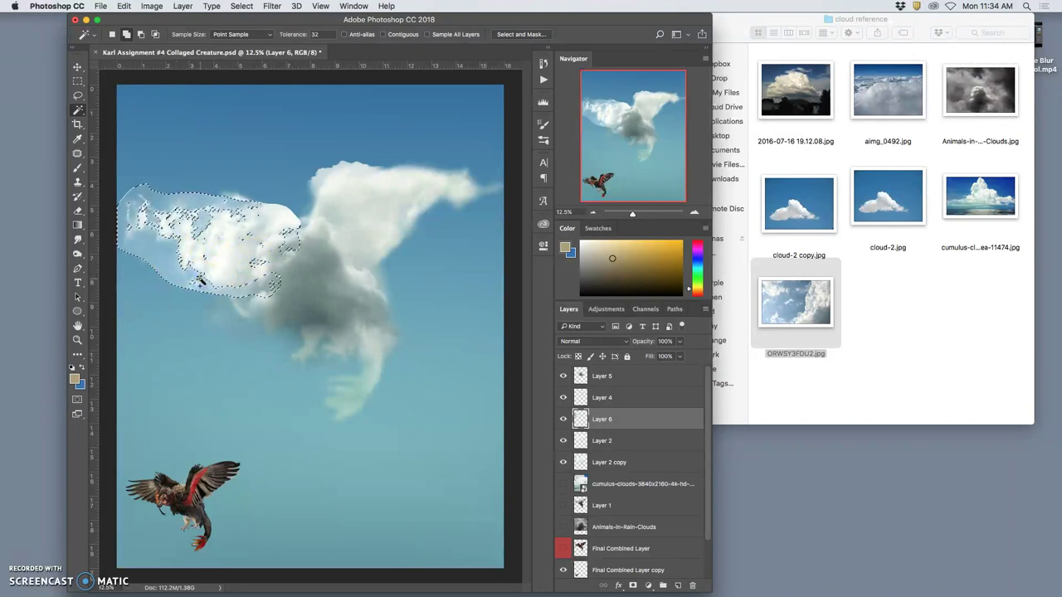
pyautogui.keyDown('shift'); pyautogui.click(206, 279); pyautogui.keyUp('shift')
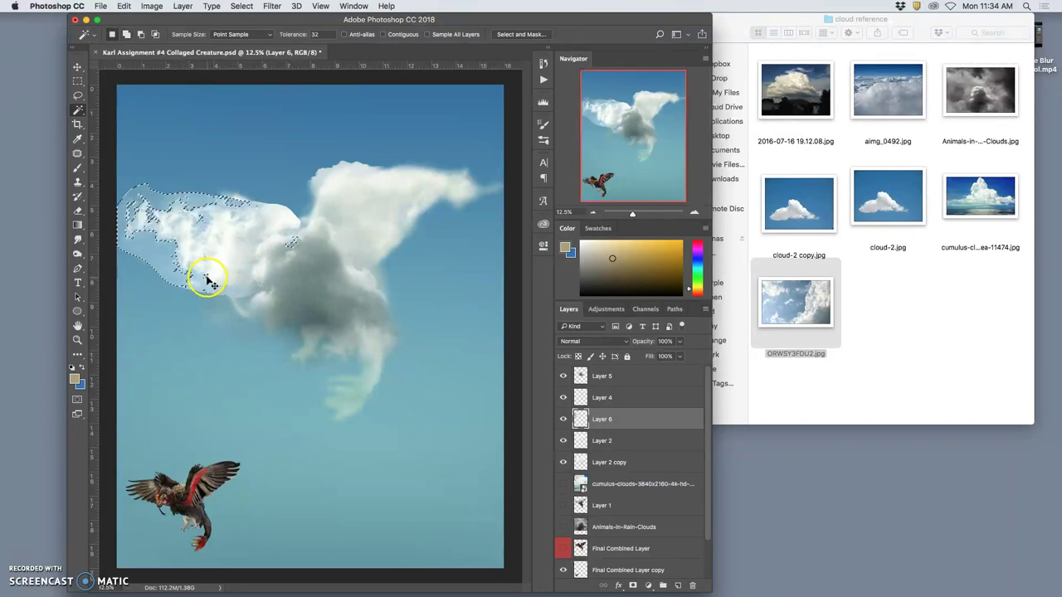
pyautogui.click(515, 35)
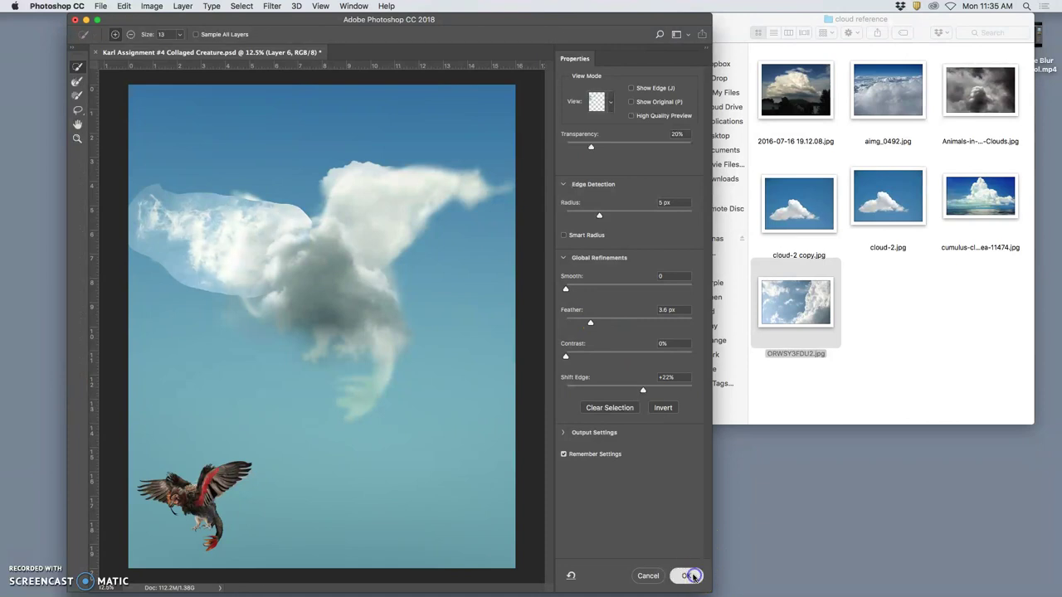
pyautogui.click(692, 576)
# Delete the selected sky around the wispy cloud on Layer 6 and deselect
pyautogui.press('super+equal')
pyautogui.press('super+equal')
pyautogui.press('super+equal')
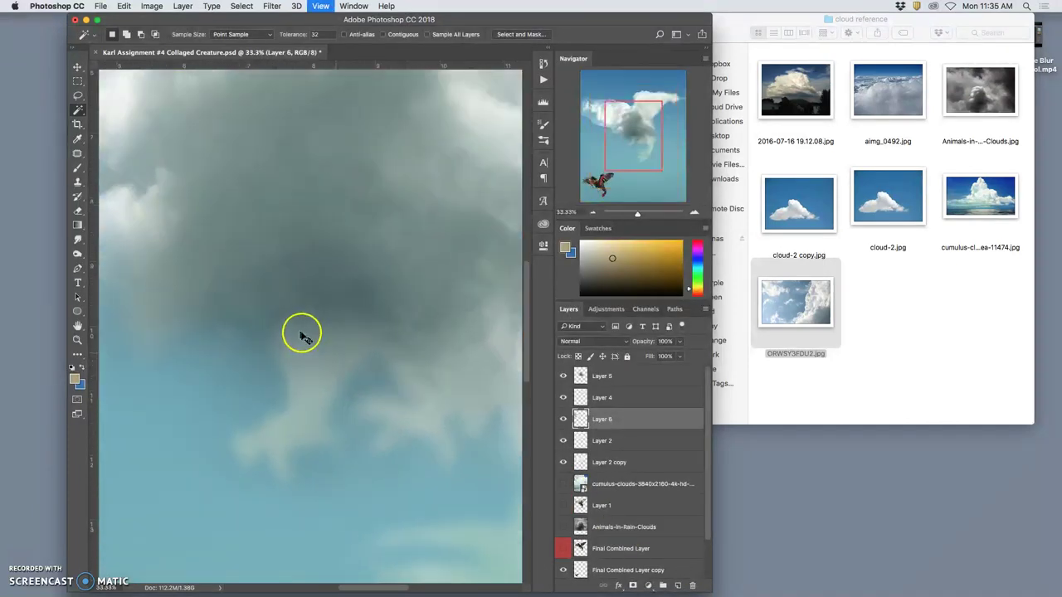
pyautogui.press('super+equal')
pyautogui.hscroll(-6, 272, 309)
pyautogui.scroll(6, 272, 309)
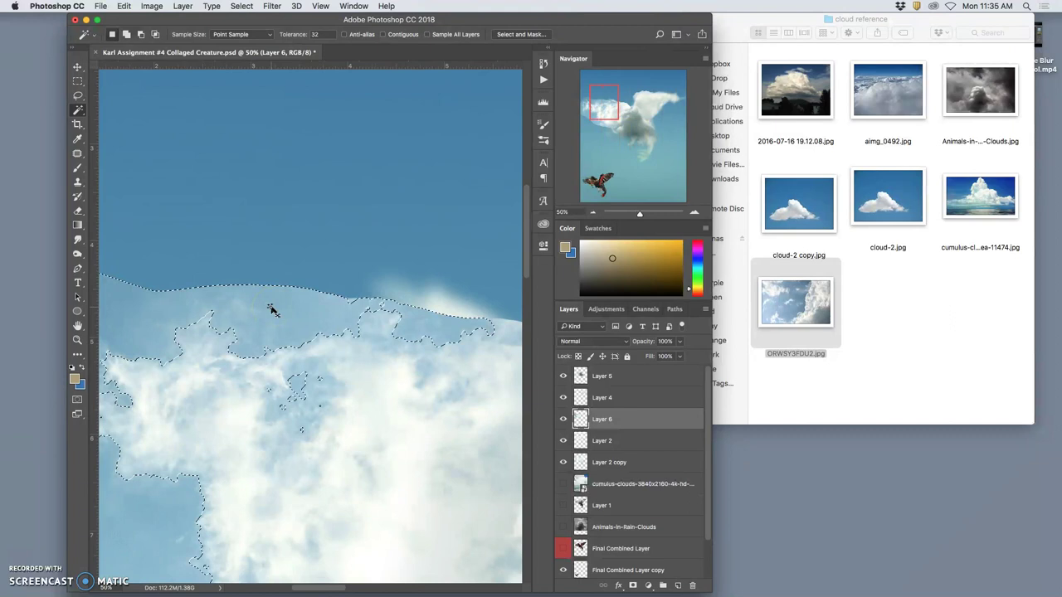
pyautogui.press('super+equal')
pyautogui.click(290, 315)
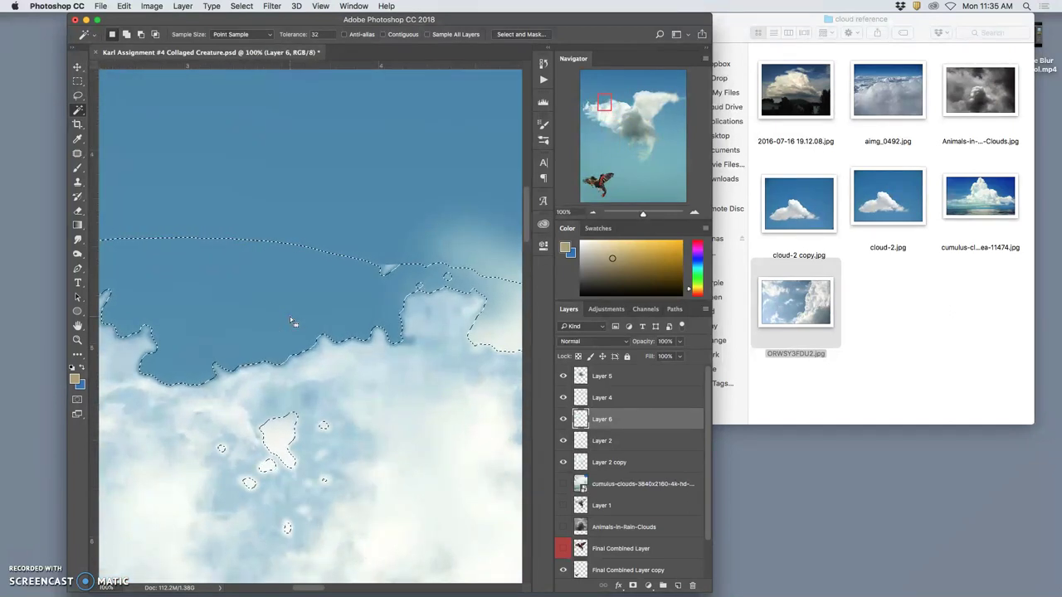
pyautogui.press('super+d')
pyautogui.keyDown('super'); pyautogui.click(315, 313); pyautogui.keyUp('super')
pyautogui.press('super+minus')
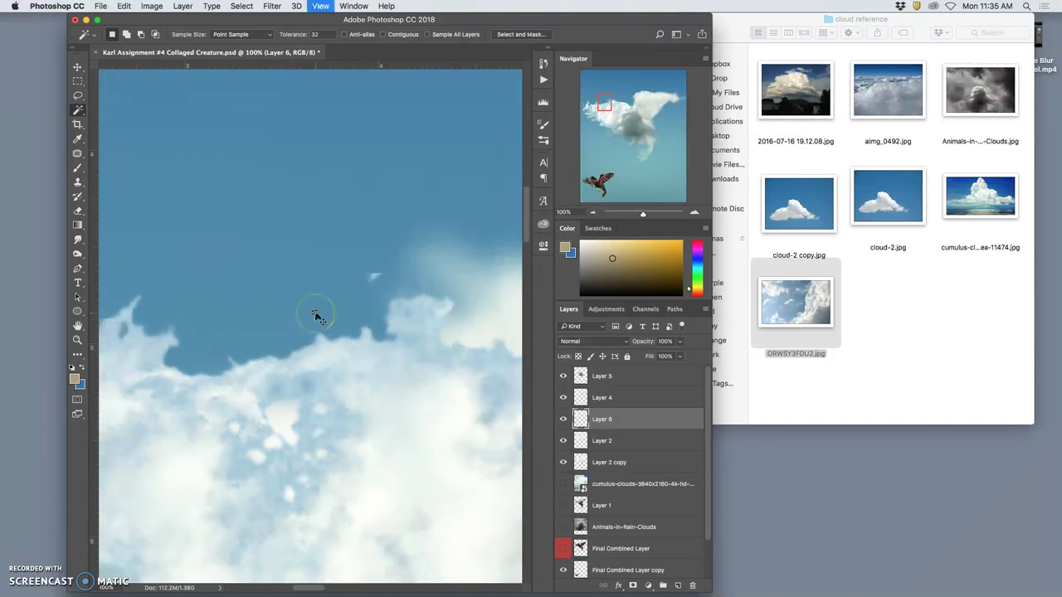
pyautogui.press('super+minus')
pyautogui.press('super+minus')
pyautogui.press('super+minus')
pyautogui.press('super+minus')
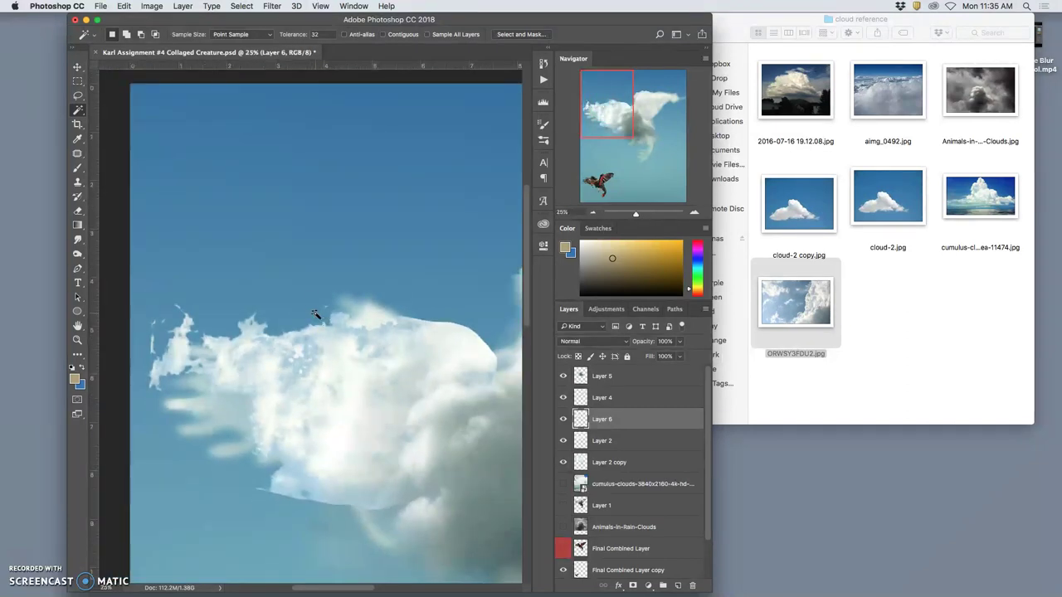
# Erase the hard lower and upper-right edges of the wispy cloud with a soft 444 px Eraser at 100% opacity
pyautogui.click(78, 210)
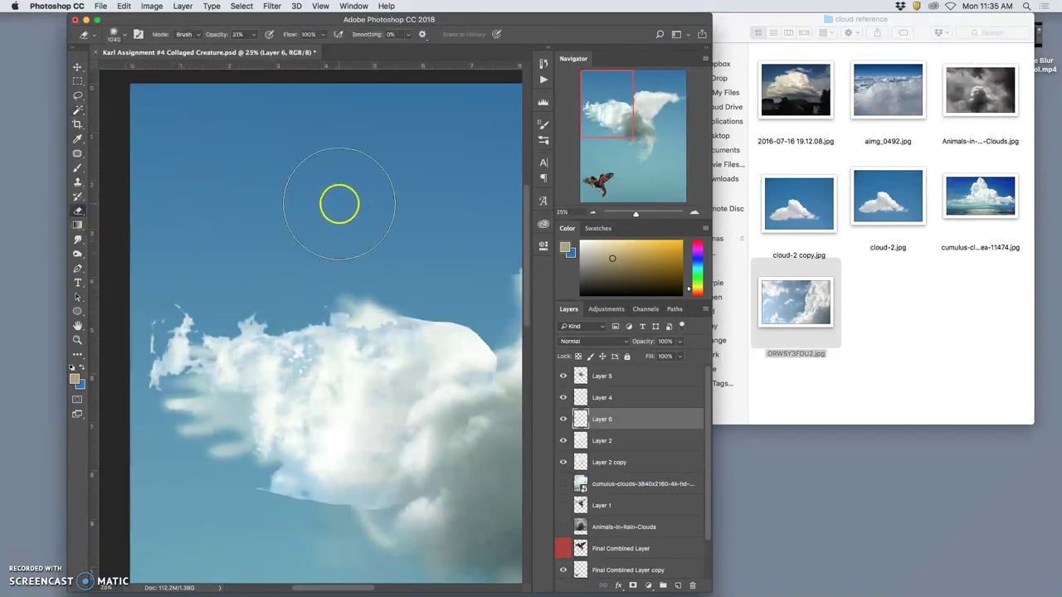
pyautogui.click(124, 35)
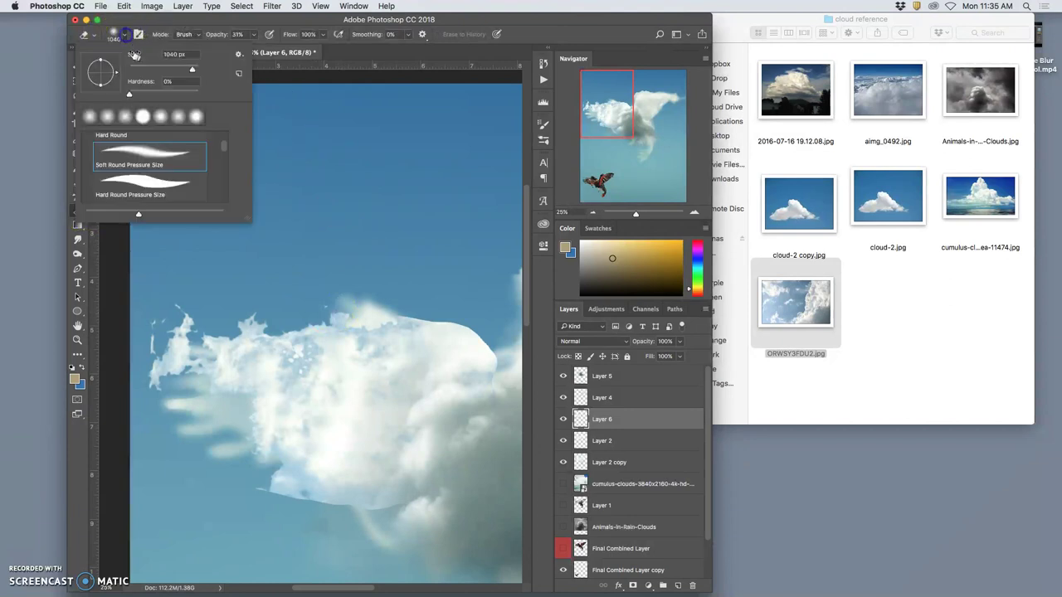
pyautogui.click(252, 35)
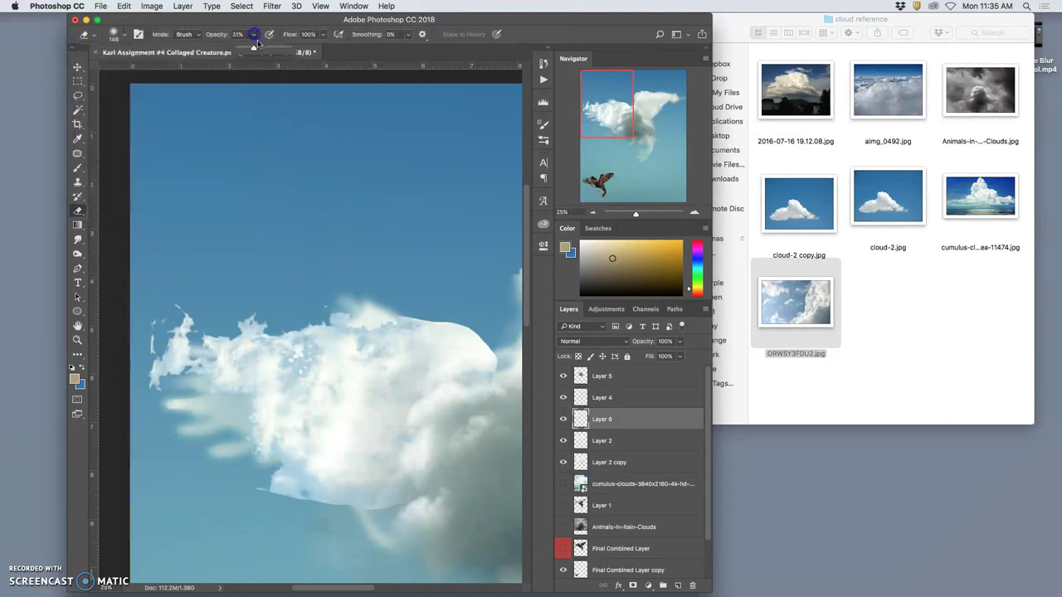
pyautogui.click(124, 34)
pyautogui.click(124, 38)
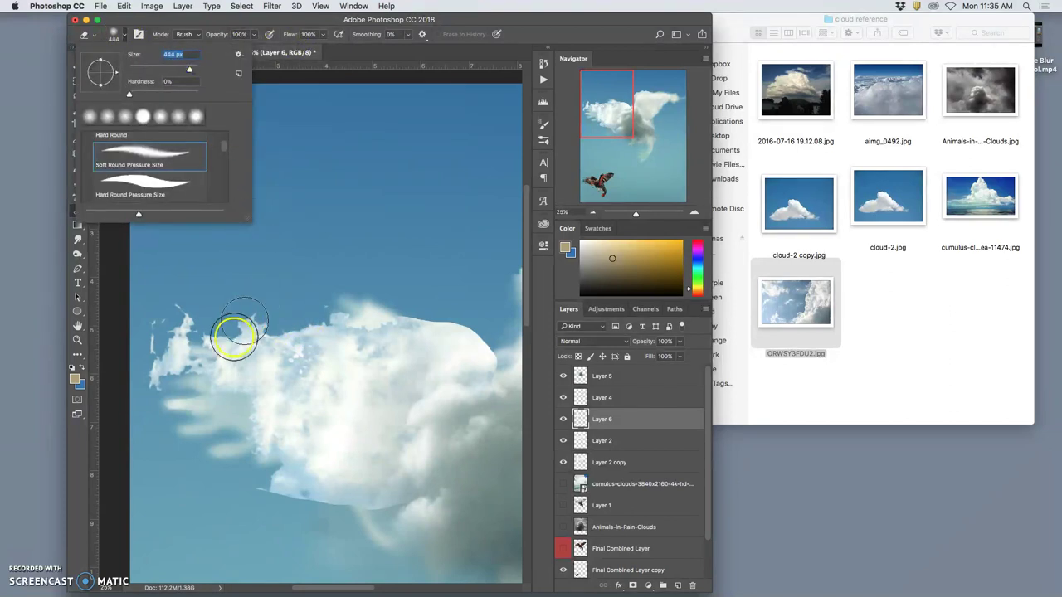
pyautogui.click(246, 493)
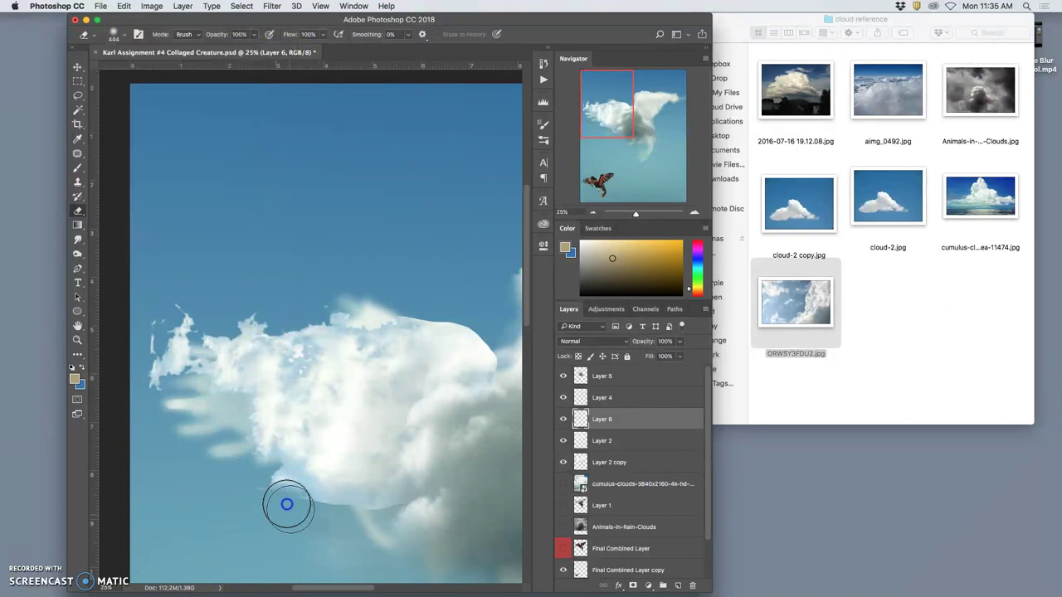
pyautogui.moveTo(287, 503)
pyautogui.mouseDown()
pyautogui.moveTo(266, 465)
pyautogui.moveTo(354, 497)
pyautogui.moveTo(335, 512)
pyautogui.moveTo(360, 518)
pyautogui.moveTo(355, 502)
pyautogui.moveTo(317, 507)
pyautogui.moveTo(304, 523)
pyautogui.moveTo(315, 498)
pyautogui.moveTo(305, 517)
pyautogui.moveTo(249, 498)
pyautogui.mouseUp()
pyautogui.moveTo(264, 298)
pyautogui.mouseDown()
pyautogui.moveTo(326, 291)
pyautogui.moveTo(316, 295)
pyautogui.moveTo(343, 281)
pyautogui.moveTo(463, 302)
pyautogui.moveTo(480, 317)
pyautogui.moveTo(431, 308)
pyautogui.moveTo(474, 317)
pyautogui.moveTo(500, 339)
pyautogui.moveTo(439, 305)
pyautogui.moveTo(455, 311)
pyautogui.moveTo(400, 304)
pyautogui.moveTo(480, 319)
pyautogui.moveTo(531, 365)
pyautogui.mouseUp()
pyautogui.moveTo(465, 440); pyautogui.dragTo(387, 407)
pyautogui.moveTo(424, 329); pyautogui.dragTo(425, 335)
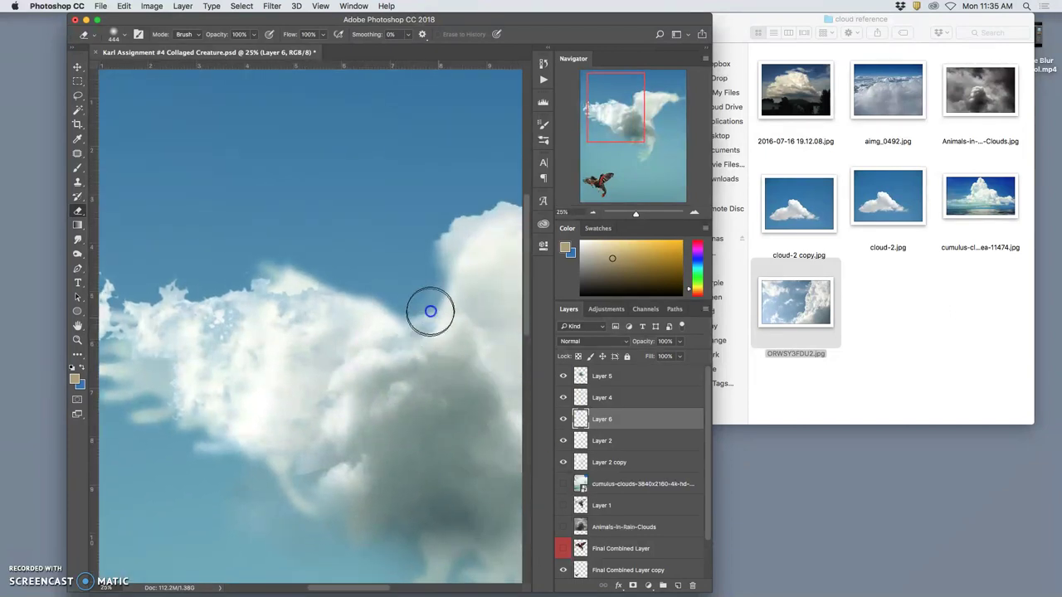
# Move Layer 6 to the top of the layer stack and erase its hard edge against the grey cloud body
pyautogui.moveTo(638, 425); pyautogui.dragTo(628, 371)
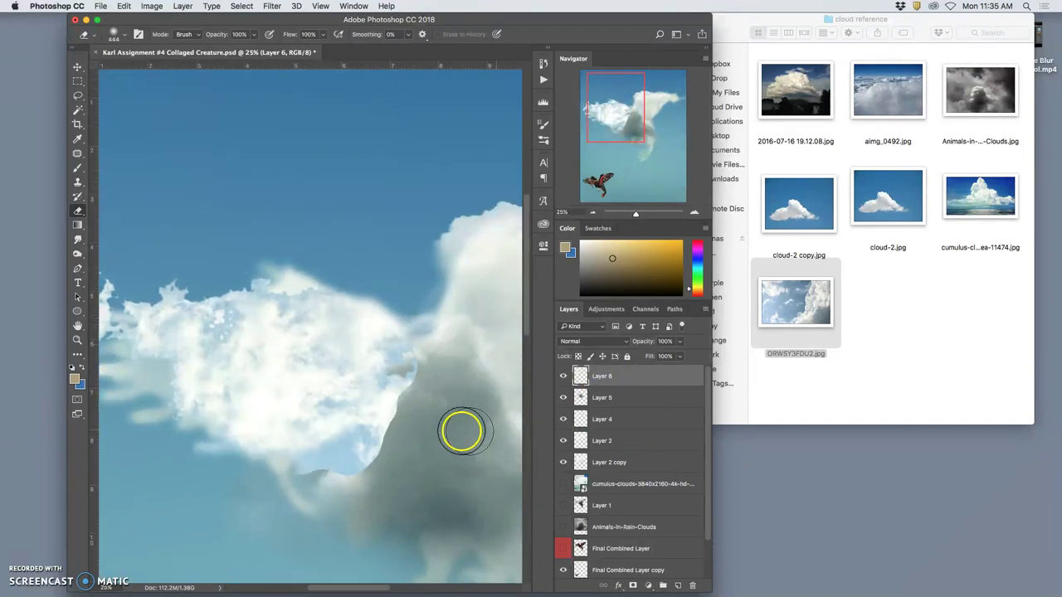
pyautogui.moveTo(416, 363)
pyautogui.mouseDown()
pyautogui.moveTo(422, 308)
pyautogui.moveTo(457, 358)
pyautogui.moveTo(426, 433)
pyautogui.moveTo(409, 395)
pyautogui.moveTo(414, 423)
pyautogui.moveTo(409, 437)
pyautogui.moveTo(397, 432)
pyautogui.moveTo(396, 475)
pyautogui.moveTo(352, 492)
pyautogui.moveTo(332, 480)
pyautogui.moveTo(304, 488)
pyautogui.moveTo(304, 474)
pyautogui.moveTo(335, 463)
pyautogui.moveTo(356, 438)
pyautogui.moveTo(400, 459)
pyautogui.moveTo(421, 420)
pyautogui.moveTo(405, 449)
pyautogui.moveTo(373, 445)
pyautogui.moveTo(291, 471)
pyautogui.moveTo(277, 486)
pyautogui.moveTo(322, 483)
pyautogui.moveTo(365, 459)
pyautogui.mouseUp()
pyautogui.press('super+minus')
pyautogui.press('super+minus')
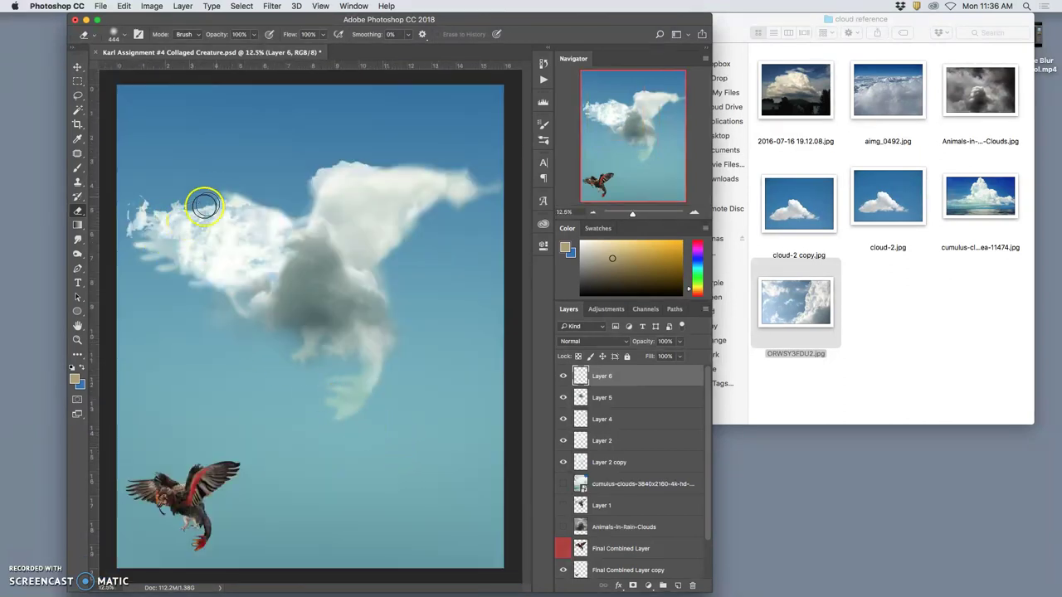
# Erase the stray fragments at the left wing tip on Layer 6 and lower the Eraser opacity to 78%
pyautogui.click(139, 185)
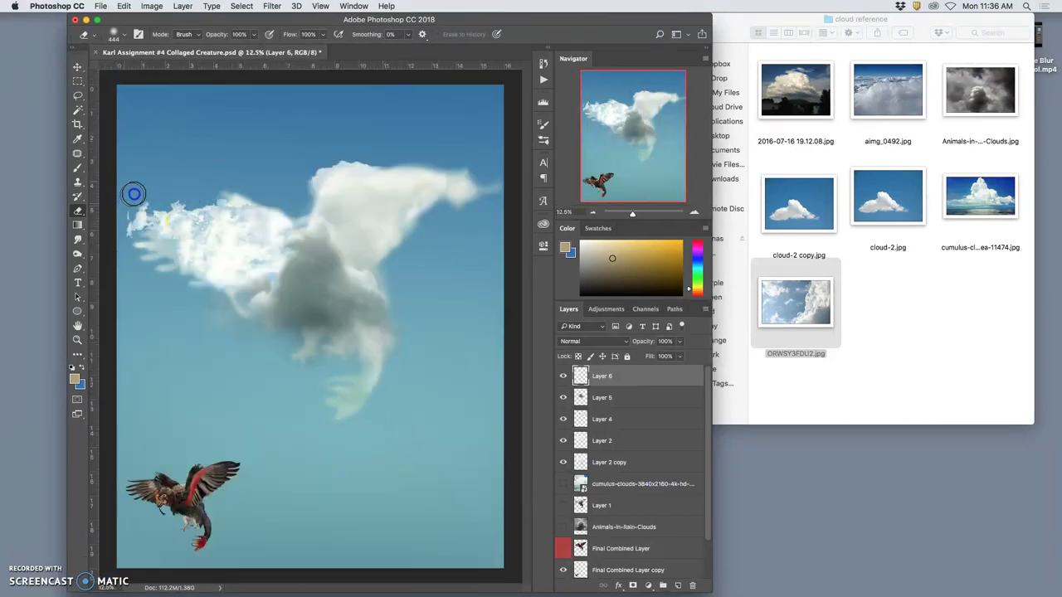
pyautogui.click(129, 238)
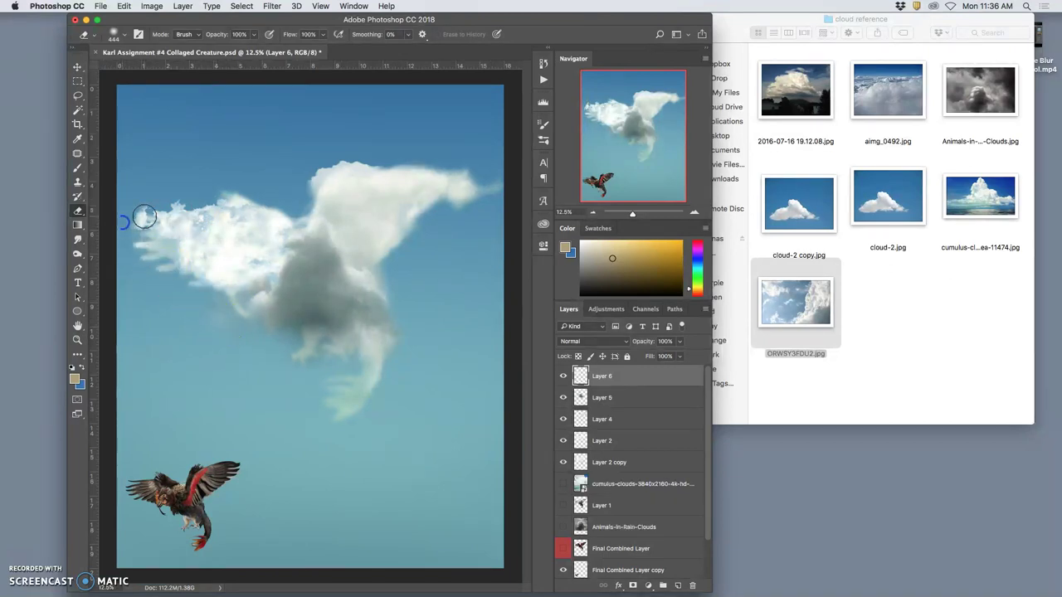
pyautogui.press('super+t')
pyautogui.press('Escape')
pyautogui.click(255, 34)
pyautogui.click(147, 208)
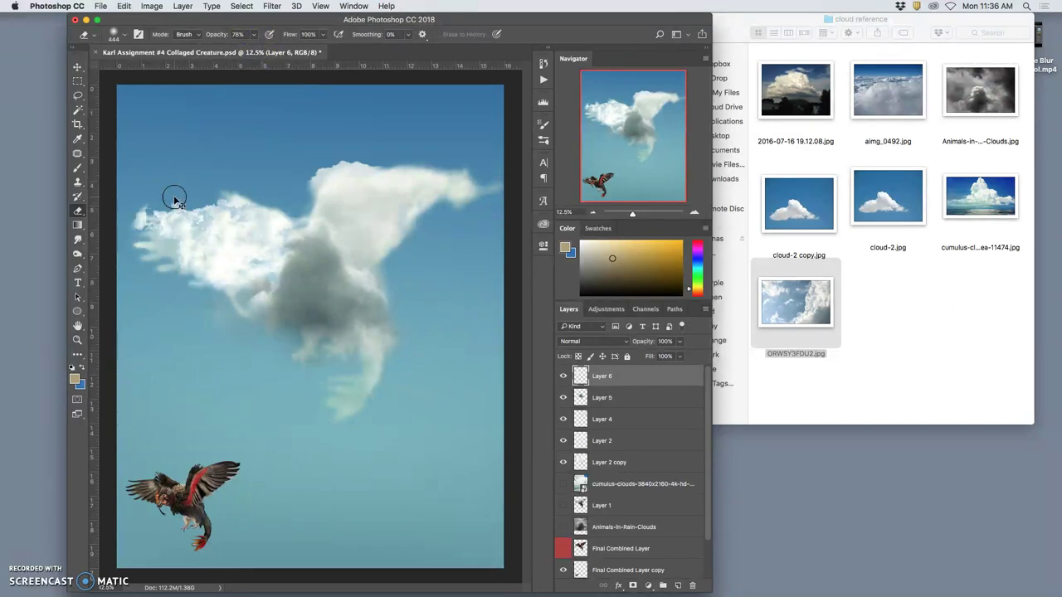
# Soften the left wing's tip and upper edge on Layer 6 with the Eraser at 34% opacity
pyautogui.click(256, 35)
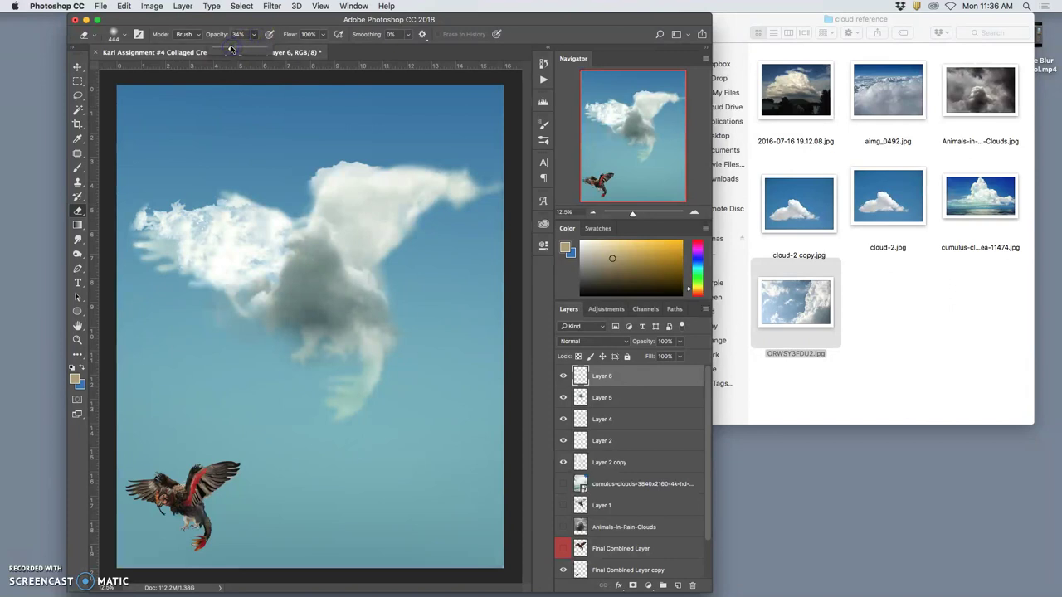
pyautogui.click(136, 221)
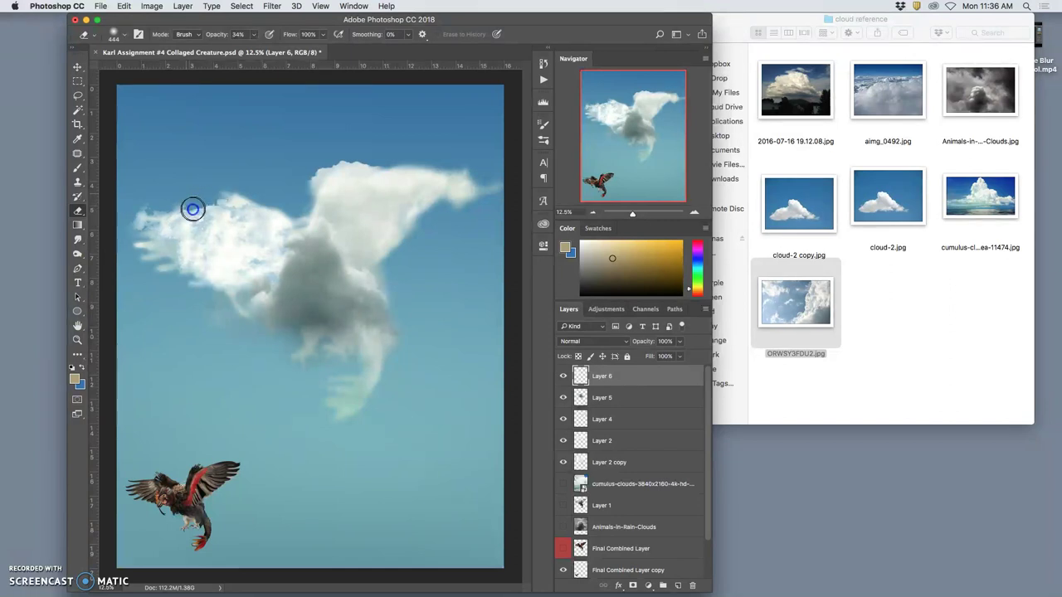
pyautogui.moveTo(303, 372); pyautogui.dragTo(300, 337)
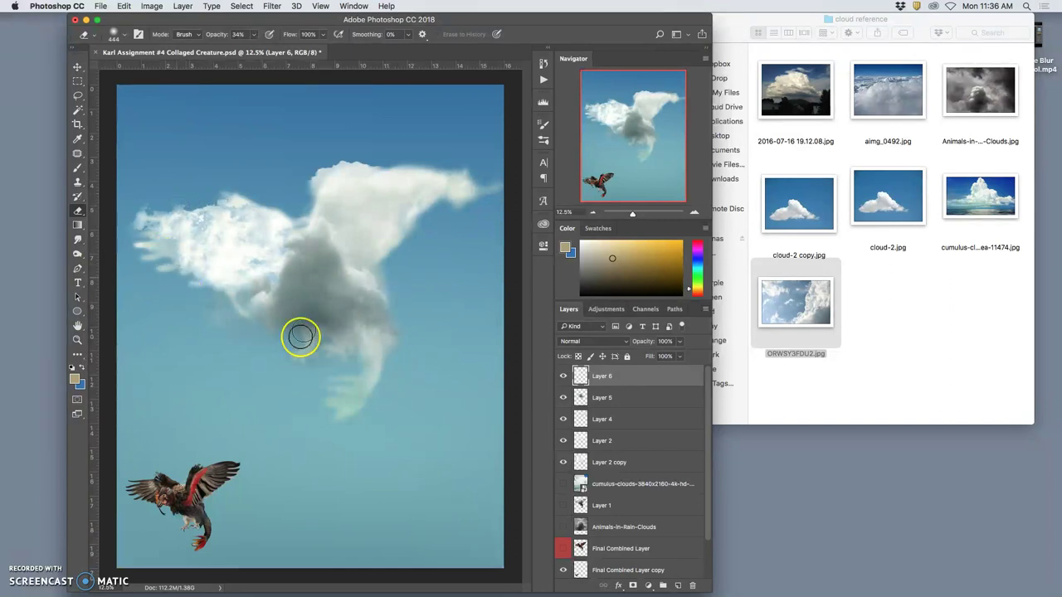
# Stretch the wispy cloud on Layer 6 outward to the left with Free Transform and apply it
pyautogui.press('super+t')
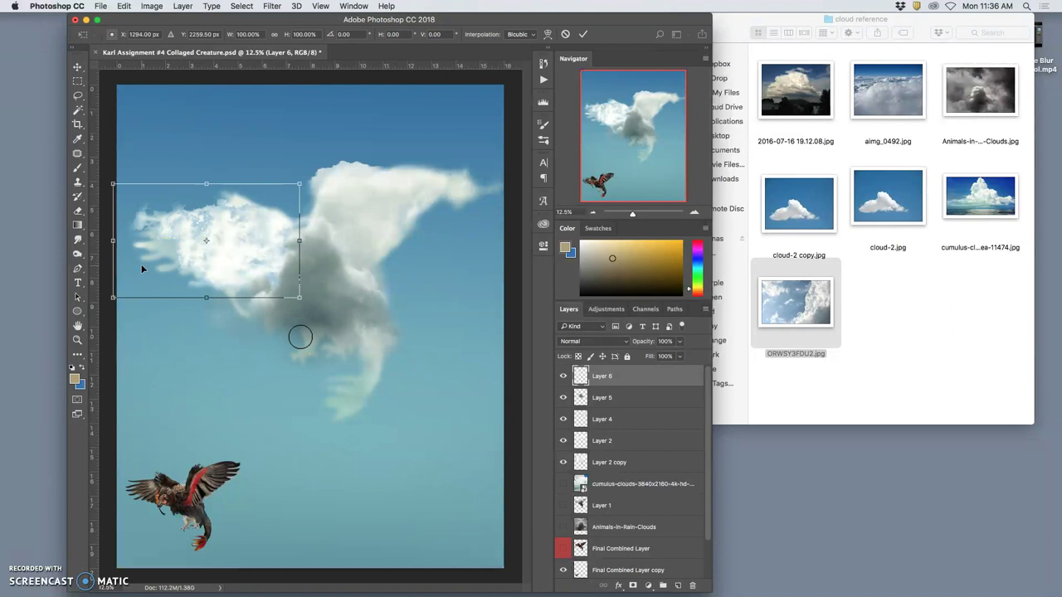
pyautogui.moveTo(114, 241); pyautogui.dragTo(114, 241)
pyautogui.click(345, 296)
pyautogui.press('Return')
# Move Layer 6 down the stack to sit between Layer 2 and Layer 2 copy
pyautogui.press('e')
pyautogui.click(604, 378)
pyautogui.press('super+bracketleft')
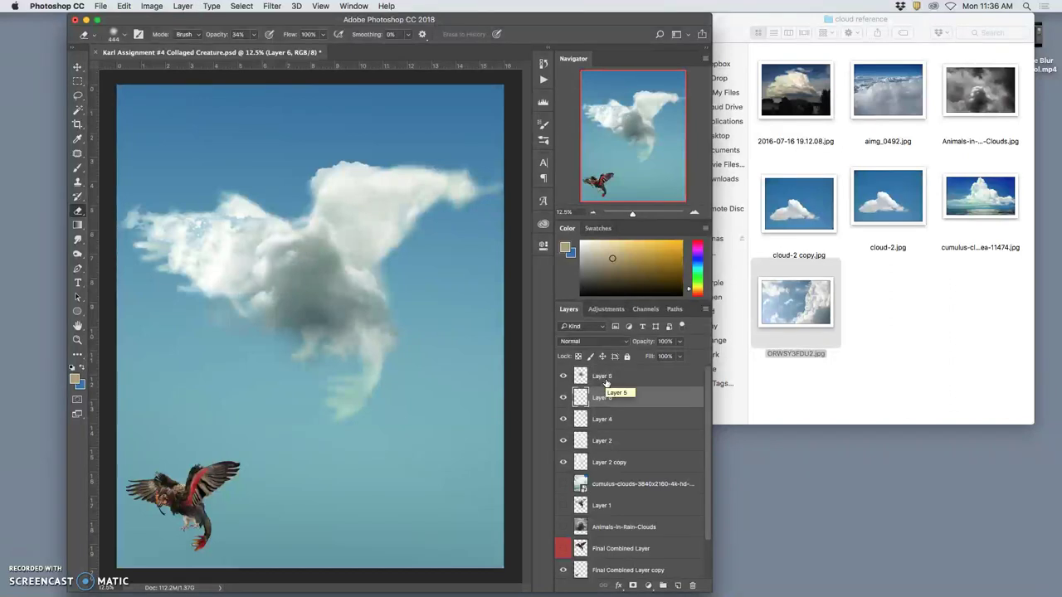
pyautogui.press('super+bracketleft')
pyautogui.press('super+bracketleft')
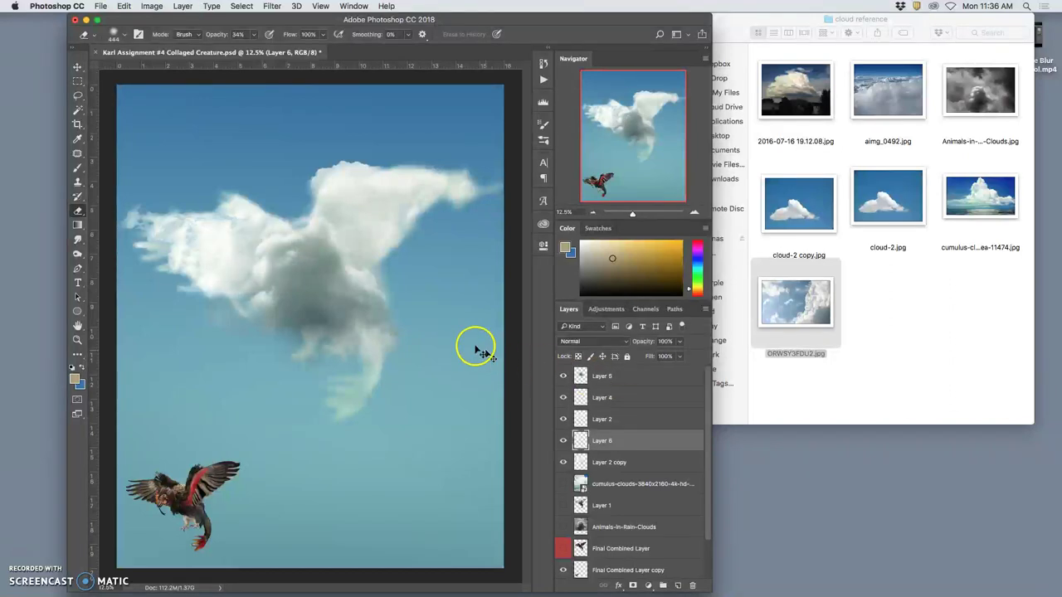
# Examine what each cloud layer contributes by hiding and showing Layer 2 copy, Layer 2, Layer 4 and Layer 5
pyautogui.press('super+equal')
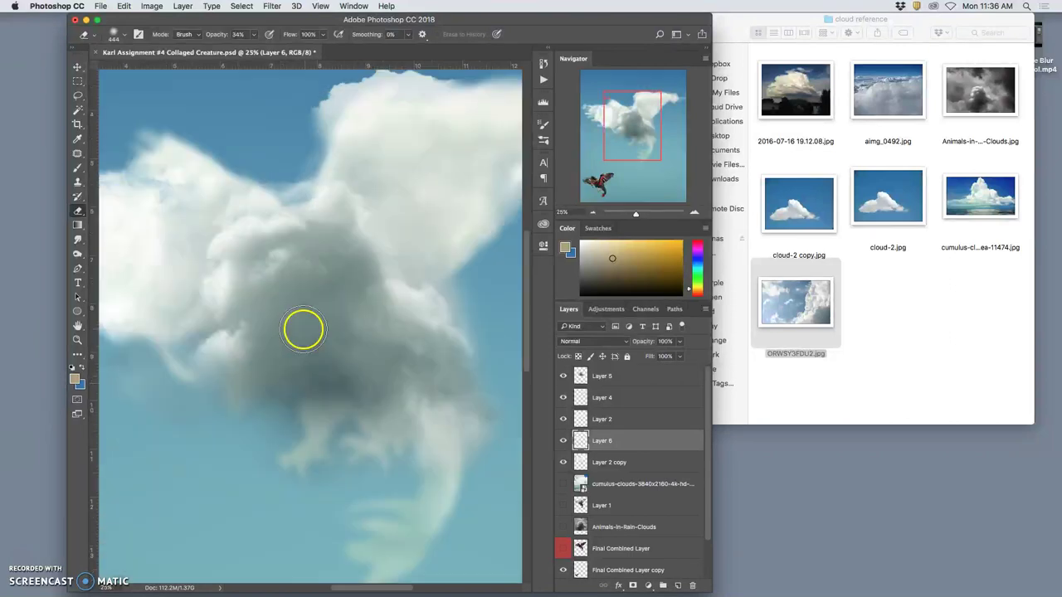
pyautogui.press('super+equal')
pyautogui.press('super+equal')
pyautogui.click(564, 464)
pyautogui.click(564, 464)
pyautogui.click(564, 424)
pyautogui.click(564, 425)
pyautogui.click(564, 397)
pyautogui.click(564, 398)
pyautogui.click(565, 376)
pyautogui.click(564, 376)
# Soften the area between the bird's wings and above the left wing on Layer 5 with the 34% opacity Eraser
pyautogui.click(606, 377)
pyautogui.click(361, 121)
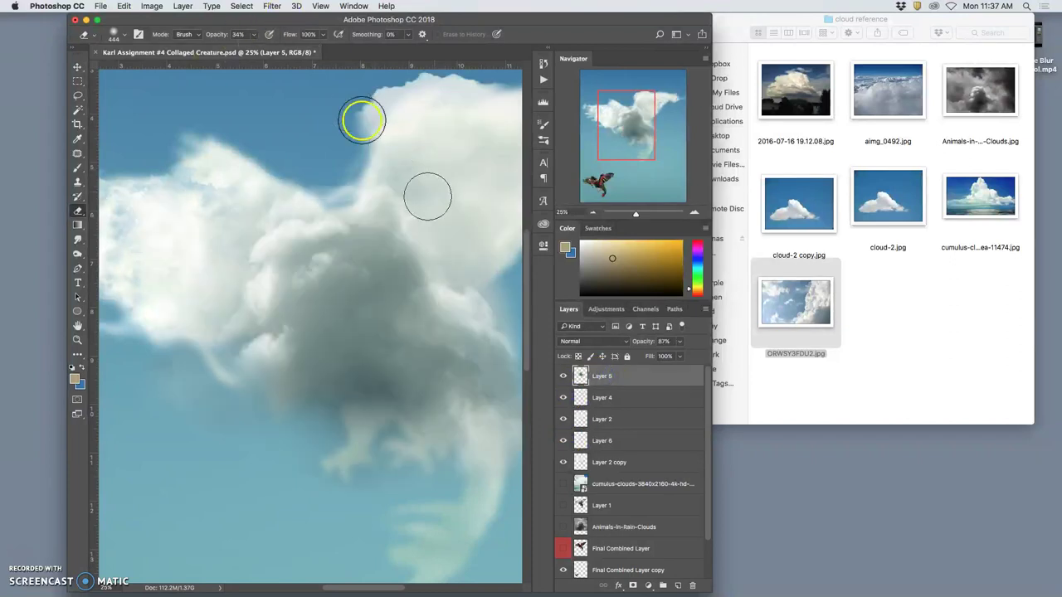
pyautogui.moveTo(315, 167)
pyautogui.mouseDown()
pyautogui.moveTo(333, 187)
pyautogui.moveTo(323, 176)
pyautogui.moveTo(334, 179)
pyautogui.mouseUp()
pyautogui.click(350, 182)
pyautogui.moveTo(379, 225); pyautogui.dragTo(483, 232)
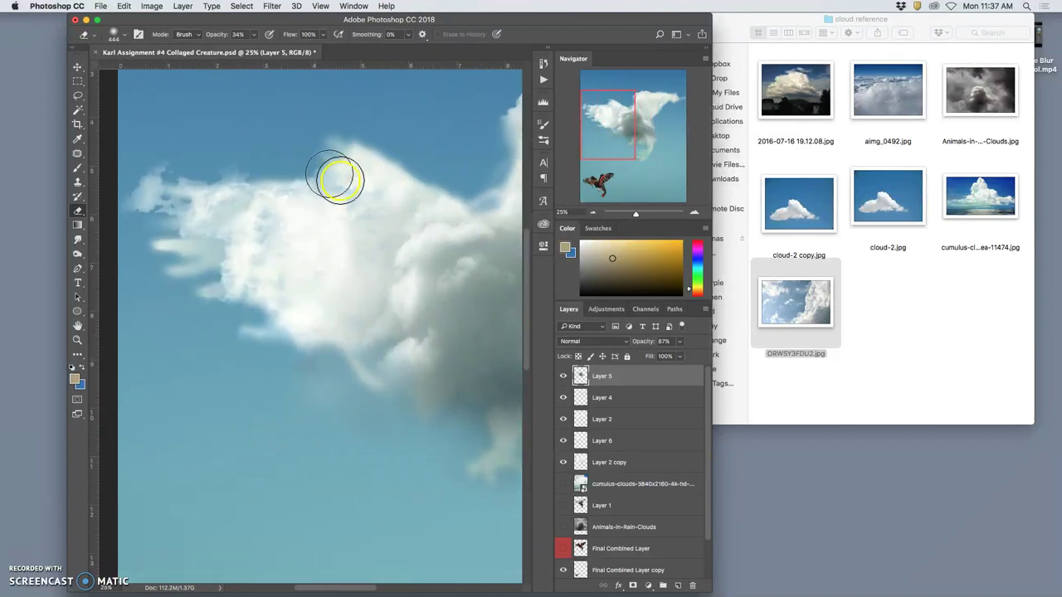
# Compare the left wing with and without Layer 6, and label Layer 6 orange
pyautogui.click(564, 441)
pyautogui.click(564, 441)
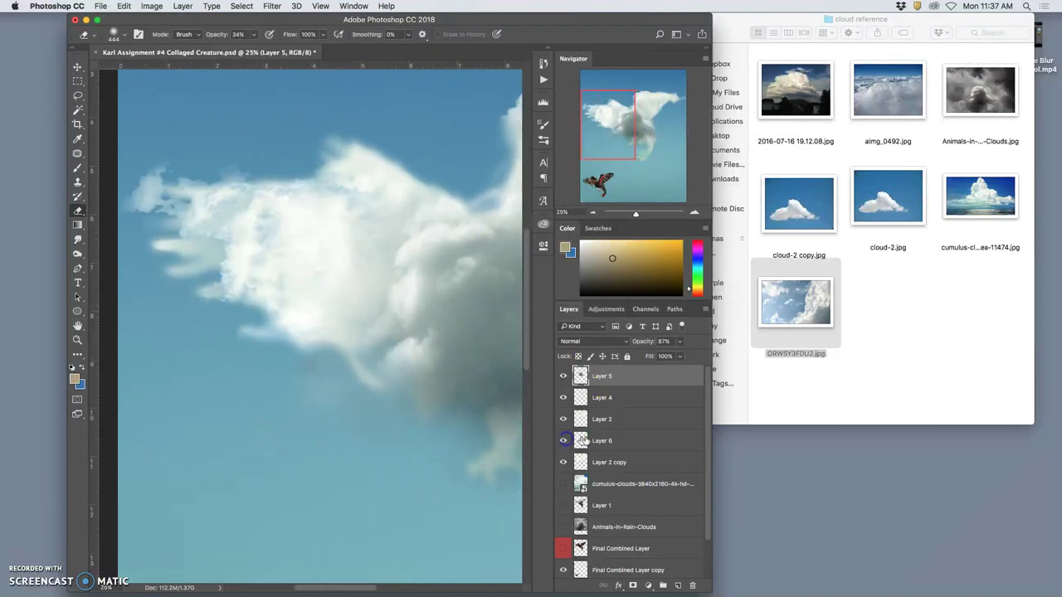
pyautogui.click(565, 439)
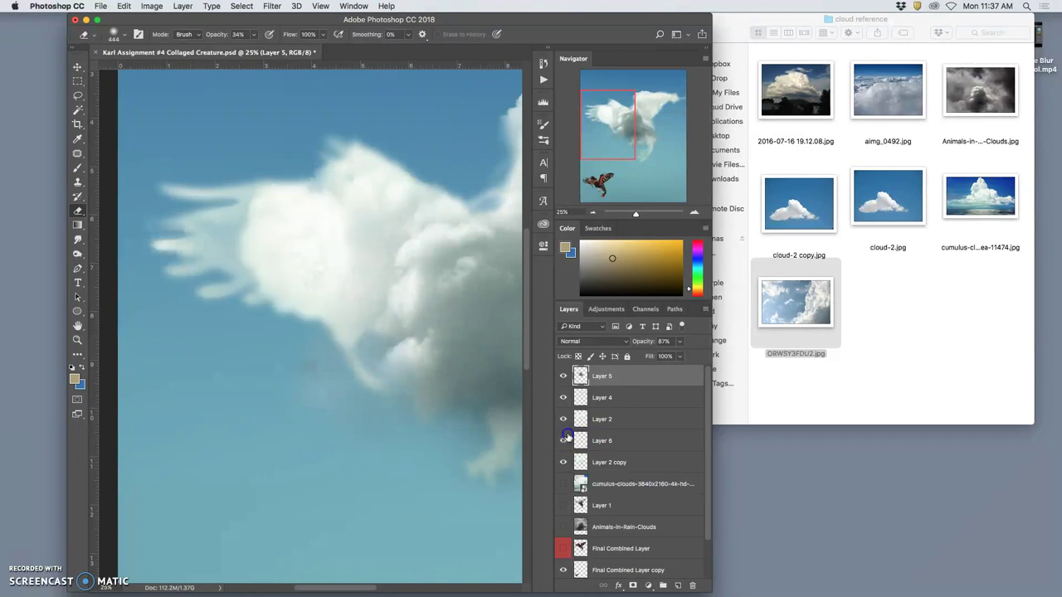
pyautogui.click(565, 439)
pyautogui.rightClick(568, 434)
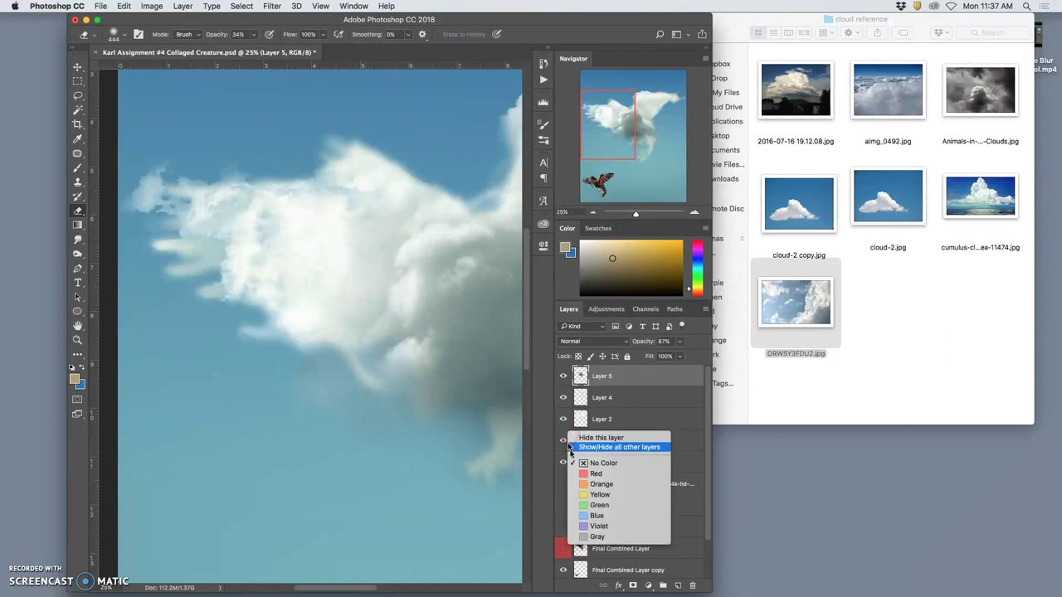
pyautogui.click(583, 485)
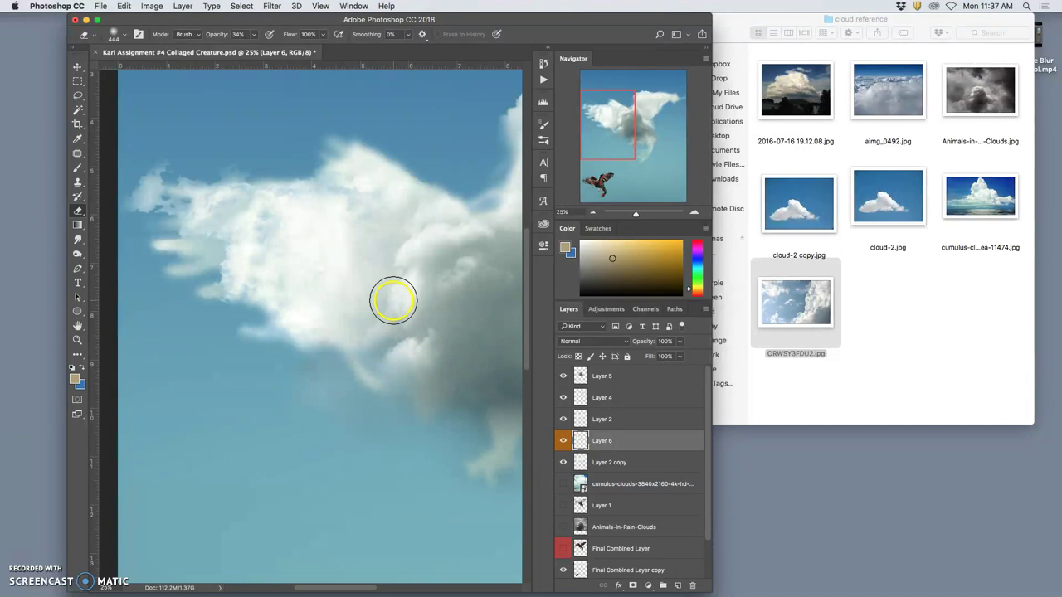
# Soften the outer edges of the wispy cloud on Layer 6 with the 34% opacity Eraser so it blends into the left wing
pyautogui.moveTo(154, 146)
pyautogui.mouseDown()
pyautogui.moveTo(188, 165)
pyautogui.moveTo(183, 153)
pyautogui.moveTo(154, 157)
pyautogui.moveTo(134, 173)
pyautogui.moveTo(125, 205)
pyautogui.moveTo(153, 219)
pyautogui.moveTo(158, 237)
pyautogui.moveTo(207, 257)
pyautogui.moveTo(200, 278)
pyautogui.moveTo(252, 312)
pyautogui.moveTo(271, 349)
pyautogui.moveTo(253, 346)
pyautogui.moveTo(200, 266)
pyautogui.moveTo(241, 348)
pyautogui.moveTo(264, 364)
pyautogui.mouseUp()
pyautogui.moveTo(258, 172)
pyautogui.mouseDown()
pyautogui.moveTo(185, 169)
pyautogui.moveTo(296, 152)
pyautogui.moveTo(358, 179)
pyautogui.moveTo(360, 191)
pyautogui.moveTo(387, 180)
pyautogui.moveTo(367, 175)
pyautogui.mouseUp()
pyautogui.click(184, 275)
pyautogui.moveTo(184, 274)
pyautogui.mouseDown()
pyautogui.moveTo(177, 248)
pyautogui.moveTo(205, 252)
pyautogui.moveTo(214, 287)
pyautogui.moveTo(223, 284)
pyautogui.moveTo(211, 291)
pyautogui.moveTo(253, 328)
pyautogui.mouseUp()
pyautogui.moveTo(325, 175)
pyautogui.mouseDown()
pyautogui.moveTo(226, 157)
pyautogui.moveTo(183, 172)
pyautogui.moveTo(292, 159)
pyautogui.mouseUp()
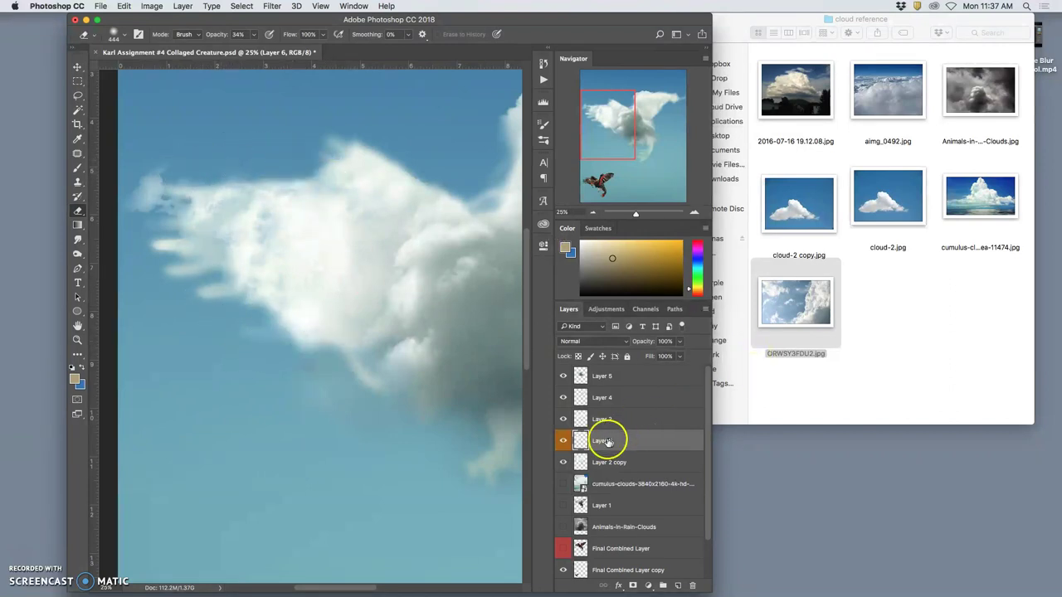
# Soften the lower feather wisps and upper edge of the left wing on Layer 2 copy with the 34% opacity Eraser
pyautogui.click(563, 462)
pyautogui.click(563, 463)
pyautogui.click(610, 462)
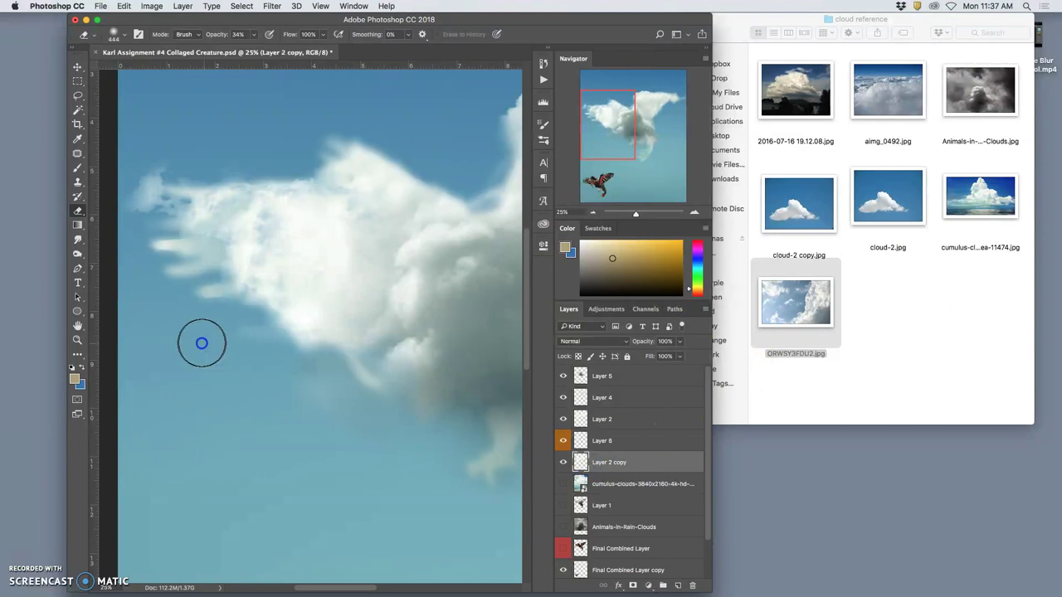
pyautogui.moveTo(206, 289)
pyautogui.mouseDown()
pyautogui.moveTo(198, 333)
pyautogui.moveTo(213, 253)
pyautogui.moveTo(156, 286)
pyautogui.moveTo(190, 292)
pyautogui.moveTo(194, 266)
pyautogui.moveTo(218, 247)
pyautogui.moveTo(171, 252)
pyautogui.moveTo(196, 242)
pyautogui.moveTo(160, 236)
pyautogui.moveTo(213, 239)
pyautogui.mouseUp()
pyautogui.moveTo(273, 336); pyautogui.dragTo(289, 336)
pyautogui.click(199, 289)
pyautogui.moveTo(198, 289)
pyautogui.mouseDown()
pyautogui.moveTo(227, 301)
pyautogui.moveTo(328, 393)
pyautogui.moveTo(298, 381)
pyautogui.mouseUp()
pyautogui.moveTo(185, 180)
pyautogui.mouseDown()
pyautogui.moveTo(194, 194)
pyautogui.moveTo(180, 192)
pyautogui.moveTo(253, 173)
pyautogui.mouseUp()
pyautogui.click(394, 130)
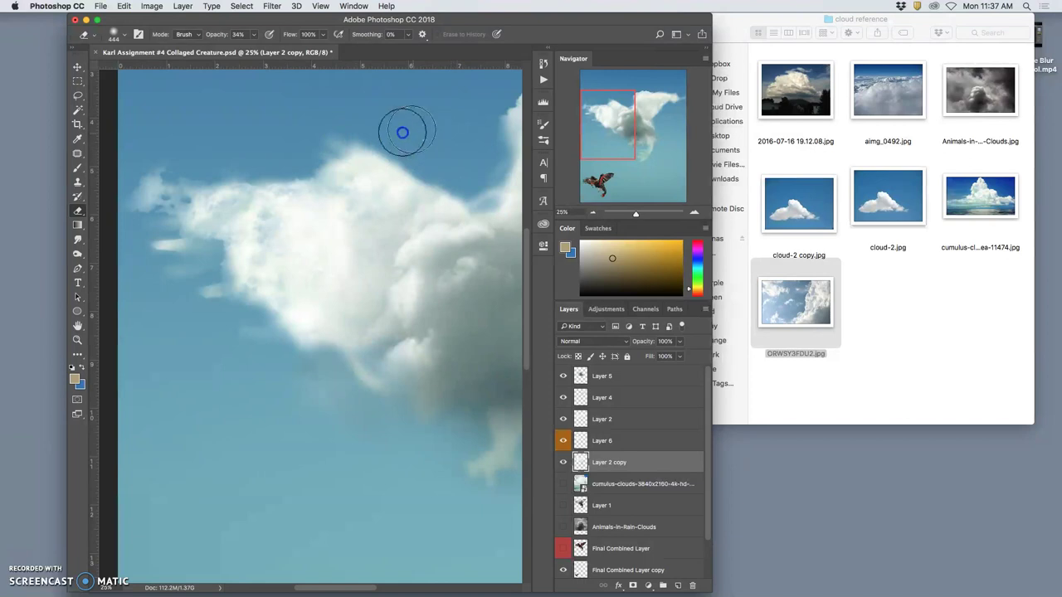
pyautogui.moveTo(413, 137)
pyautogui.mouseDown()
pyautogui.moveTo(415, 147)
pyautogui.moveTo(336, 149)
pyautogui.moveTo(348, 142)
pyautogui.moveTo(232, 230)
pyautogui.mouseUp()
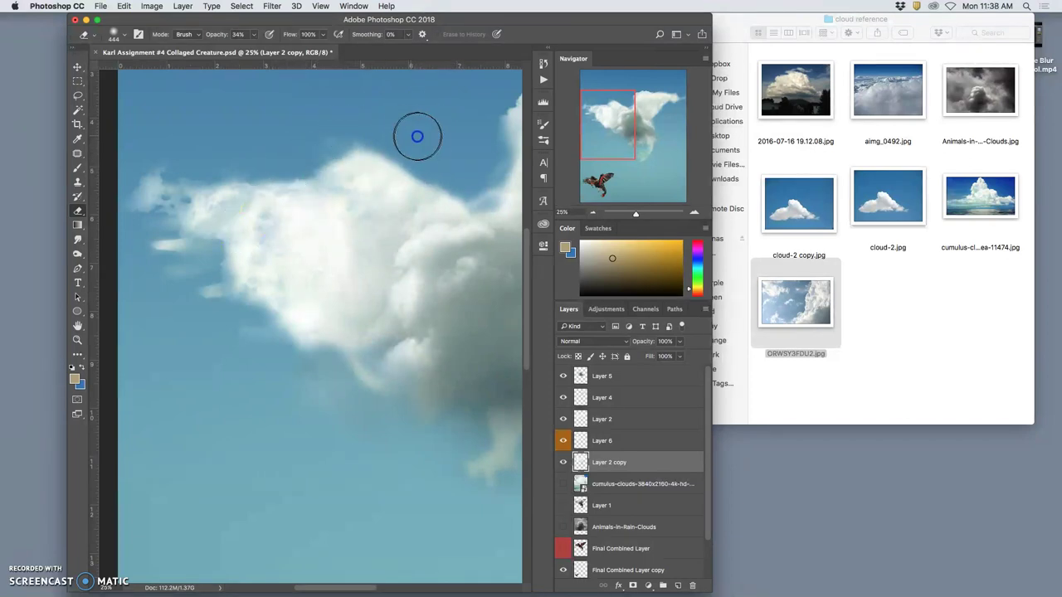
pyautogui.moveTo(450, 137); pyautogui.dragTo(367, 149)
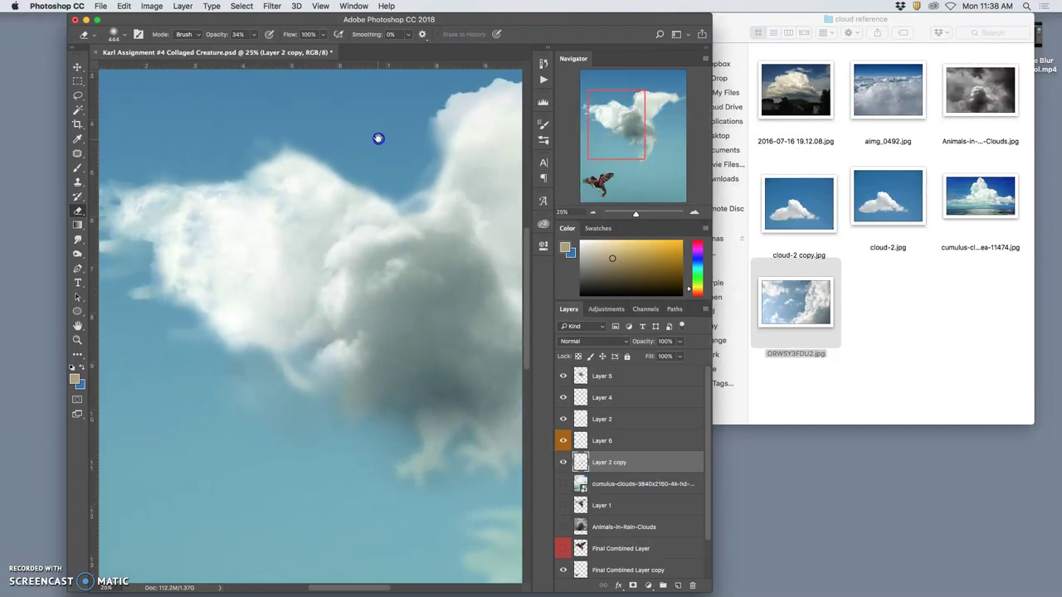
pyautogui.moveTo(341, 421); pyautogui.dragTo(403, 371)
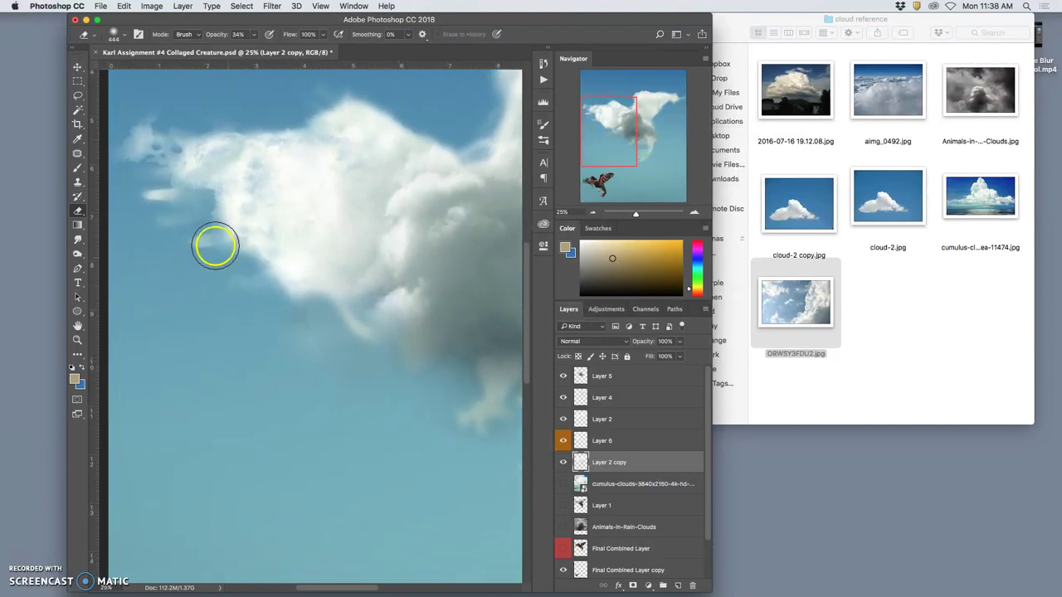
# Lightly erase between the left wing's wisps on Layer 6, and smudge the wisps and wing tip at 28% strength
pyautogui.click(612, 439)
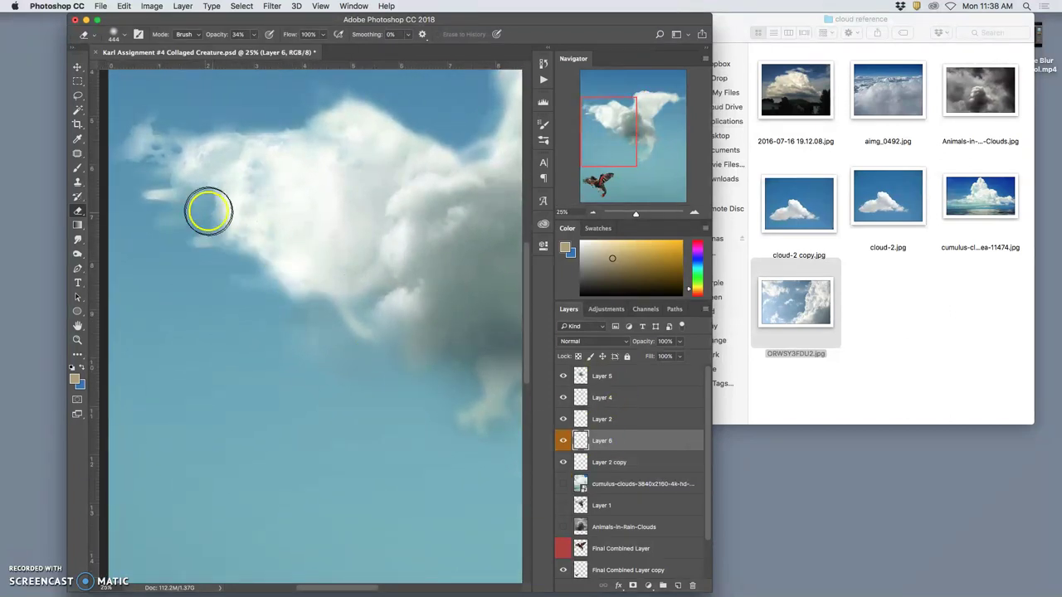
pyautogui.moveTo(213, 204); pyautogui.dragTo(194, 213)
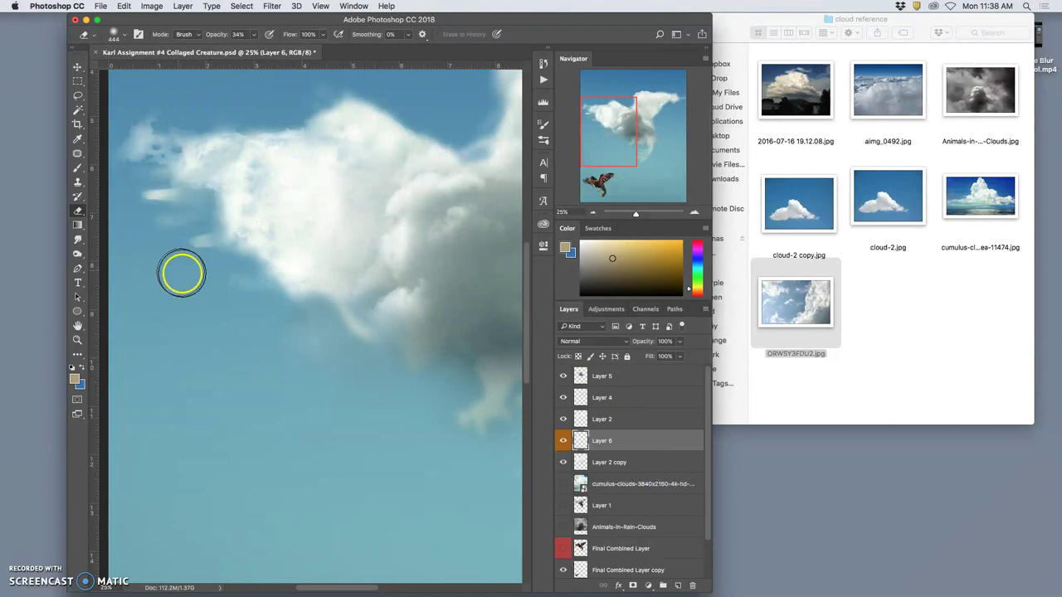
pyautogui.click(78, 242)
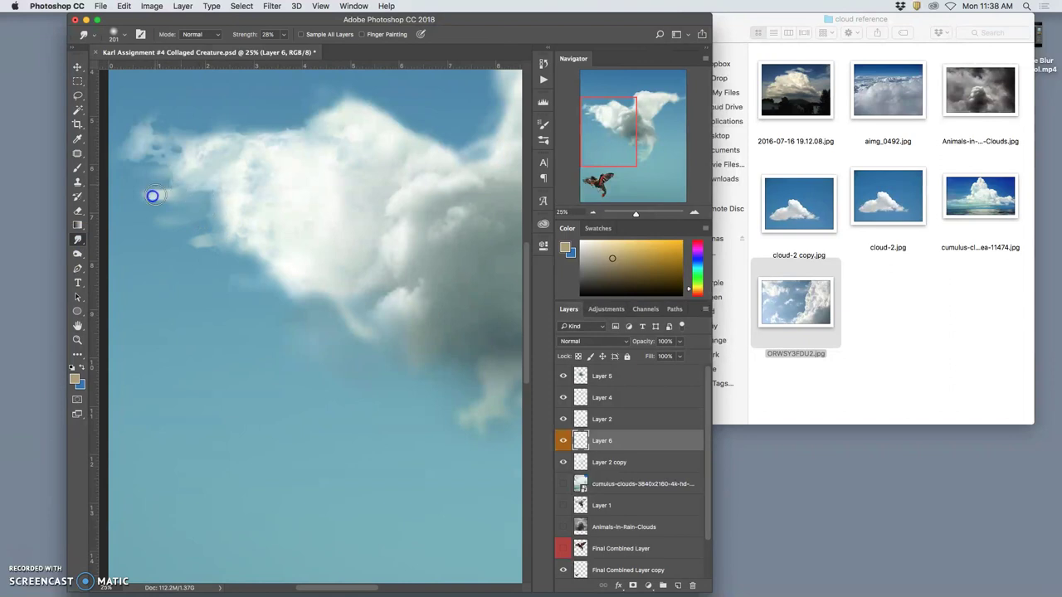
pyautogui.moveTo(172, 172)
pyautogui.mouseDown()
pyautogui.moveTo(133, 190)
pyautogui.moveTo(140, 199)
pyautogui.moveTo(177, 191)
pyautogui.moveTo(199, 162)
pyautogui.moveTo(150, 199)
pyautogui.moveTo(165, 184)
pyautogui.moveTo(137, 194)
pyautogui.mouseUp()
pyautogui.moveTo(213, 218)
pyautogui.mouseDown()
pyautogui.moveTo(174, 235)
pyautogui.moveTo(196, 215)
pyautogui.mouseUp()
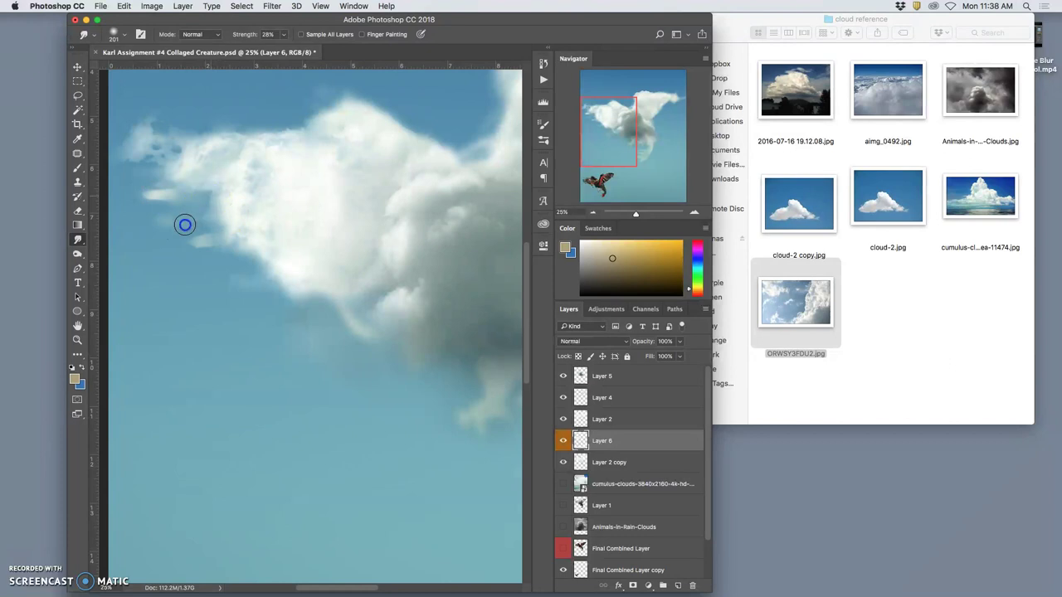
pyautogui.moveTo(189, 236)
pyautogui.mouseDown()
pyautogui.moveTo(180, 187)
pyautogui.moveTo(144, 158)
pyautogui.moveTo(124, 167)
pyautogui.moveTo(120, 124)
pyautogui.moveTo(128, 127)
pyautogui.mouseUp()
pyautogui.click(163, 137)
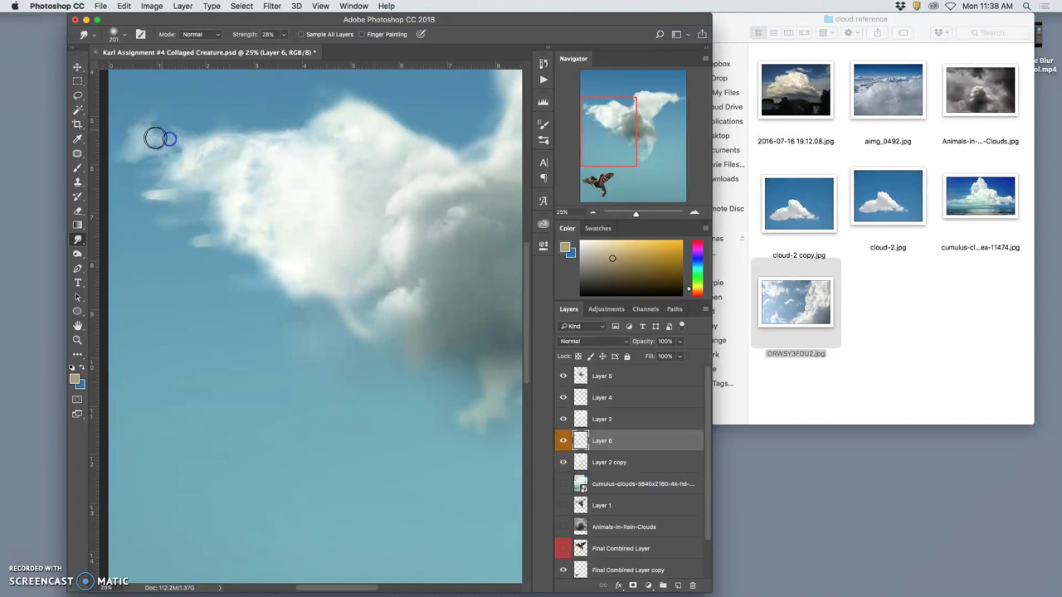
pyautogui.moveTo(140, 163)
pyautogui.mouseDown()
pyautogui.moveTo(162, 192)
pyautogui.moveTo(153, 214)
pyautogui.moveTo(168, 176)
pyautogui.moveTo(151, 151)
pyautogui.mouseUp()
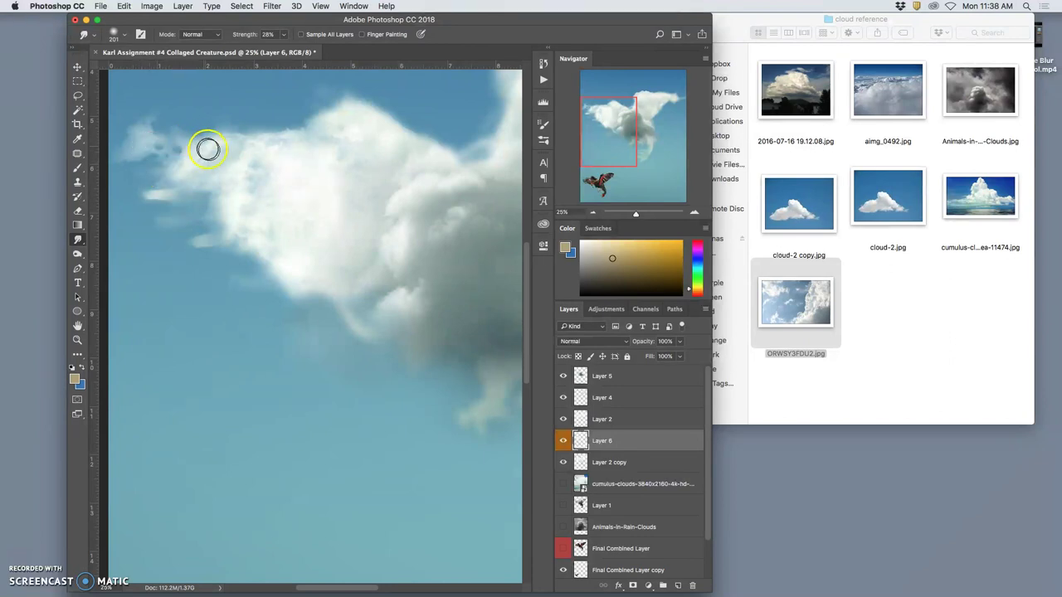
# Erase the loose cloud patch at the left wing's tip on Layer 6 with the 34% opacity Eraser
pyautogui.click(78, 210)
pyautogui.moveTo(140, 158); pyautogui.dragTo(141, 146)
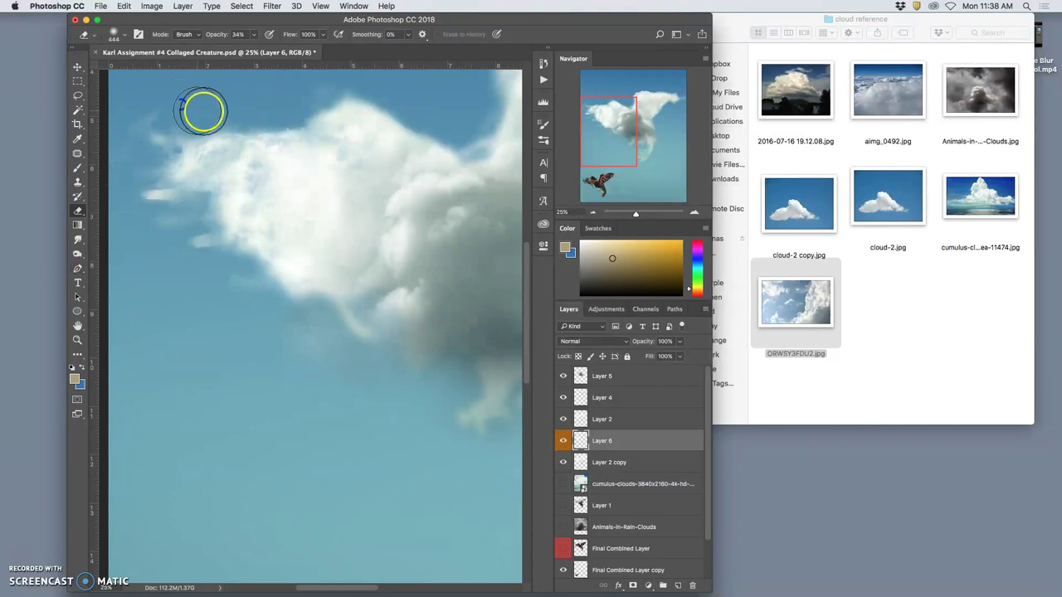
pyautogui.moveTo(255, 150)
pyautogui.mouseDown()
pyautogui.moveTo(194, 211)
pyautogui.moveTo(225, 244)
pyautogui.mouseUp()
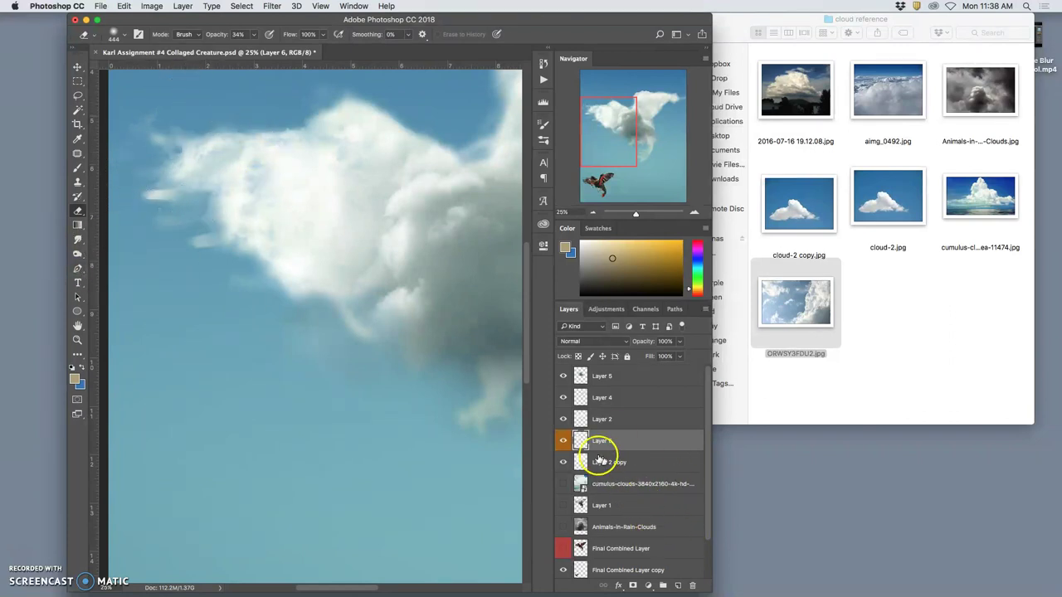
# Compare the wing with and without Layer 6 and Layer 2, and fade the stray wisps below the wing tip on Layer 2
pyautogui.click(563, 446)
pyautogui.click(564, 445)
pyautogui.click(563, 419)
pyautogui.click(563, 419)
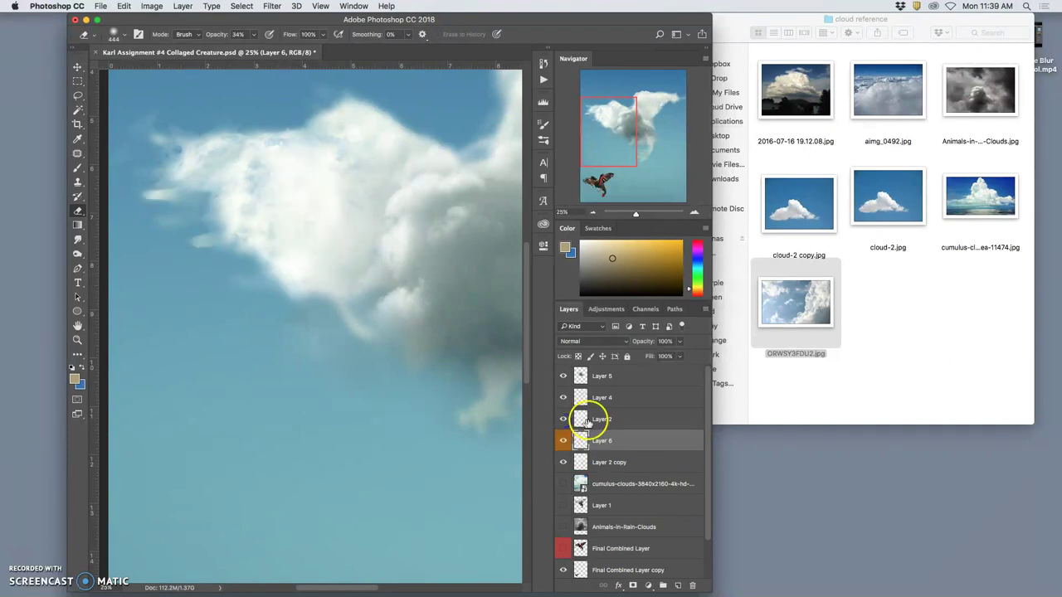
pyautogui.click(585, 419)
pyautogui.moveTo(229, 232); pyautogui.dragTo(161, 207)
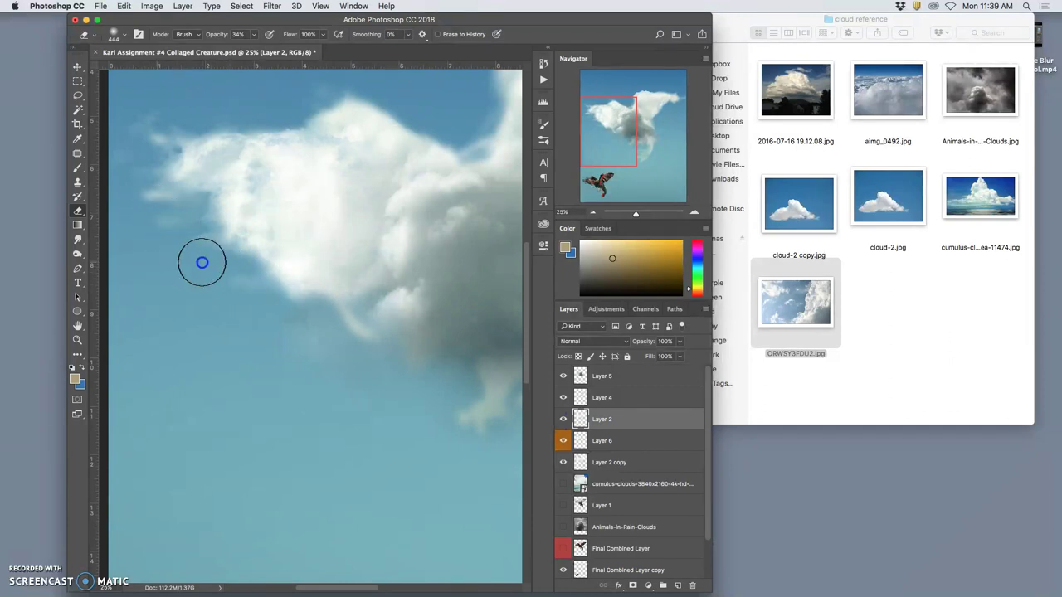
# Check Layer 4's contribution, and erase the thin strand below the left wing and soften its tip on Layer 2 copy
pyautogui.click(564, 398)
pyautogui.click(564, 397)
pyautogui.moveTo(569, 462); pyautogui.dragTo(568, 462)
pyautogui.click(606, 462)
pyautogui.moveTo(318, 316)
pyautogui.mouseDown()
pyautogui.moveTo(244, 321)
pyautogui.moveTo(351, 302)
pyautogui.moveTo(180, 346)
pyautogui.moveTo(161, 230)
pyautogui.moveTo(149, 234)
pyautogui.moveTo(135, 208)
pyautogui.moveTo(158, 221)
pyautogui.moveTo(157, 199)
pyautogui.moveTo(137, 166)
pyautogui.moveTo(117, 196)
pyautogui.moveTo(202, 307)
pyautogui.mouseUp()
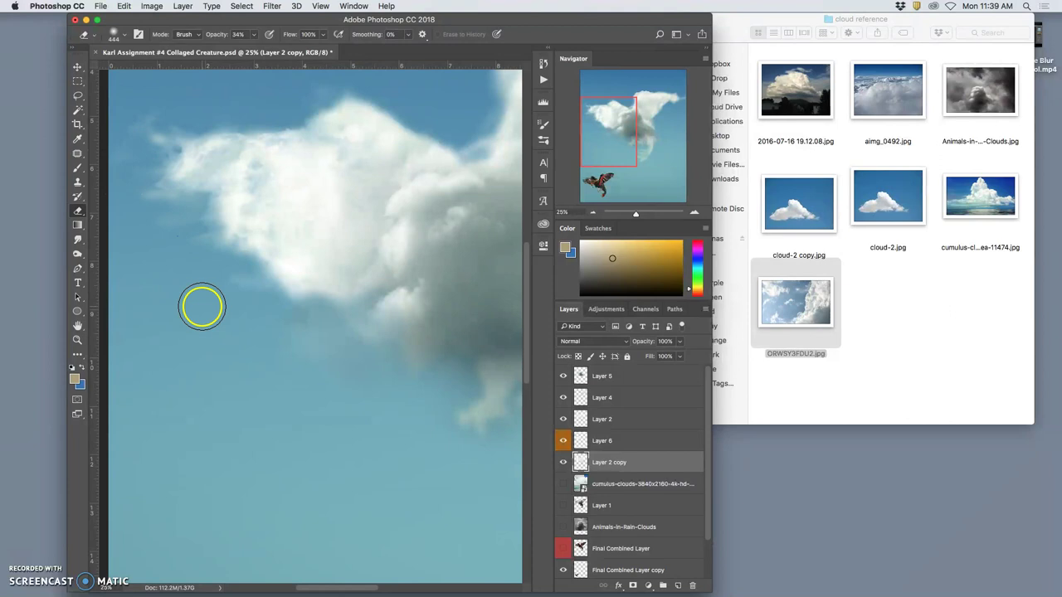
pyautogui.press('super+minus')
pyautogui.moveTo(287, 372)
pyautogui.mouseDown()
pyautogui.moveTo(351, 391)
pyautogui.moveTo(323, 351)
pyautogui.moveTo(320, 373)
pyautogui.mouseUp()
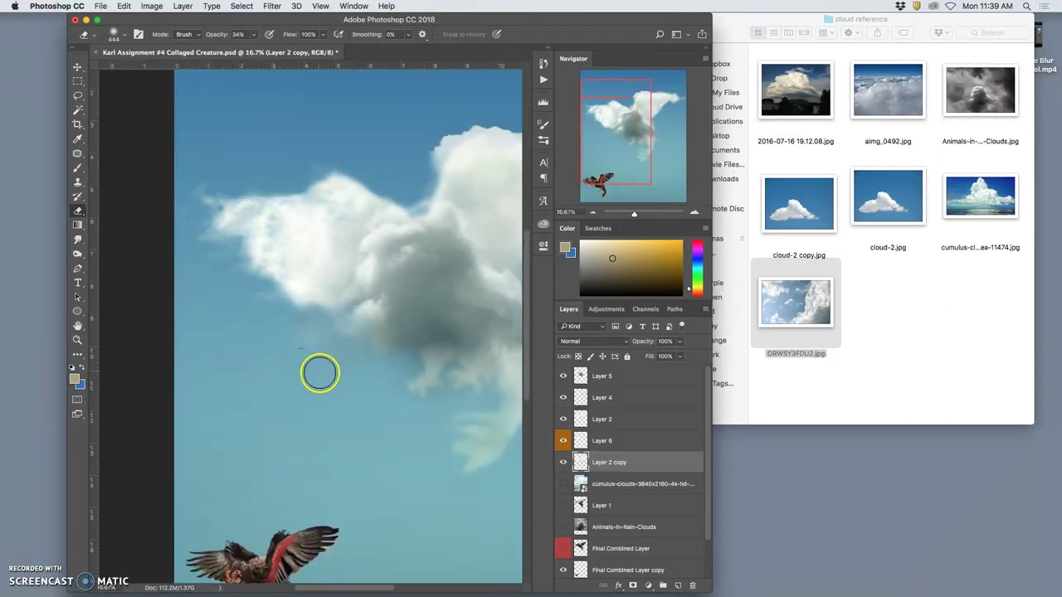
pyautogui.click(217, 192)
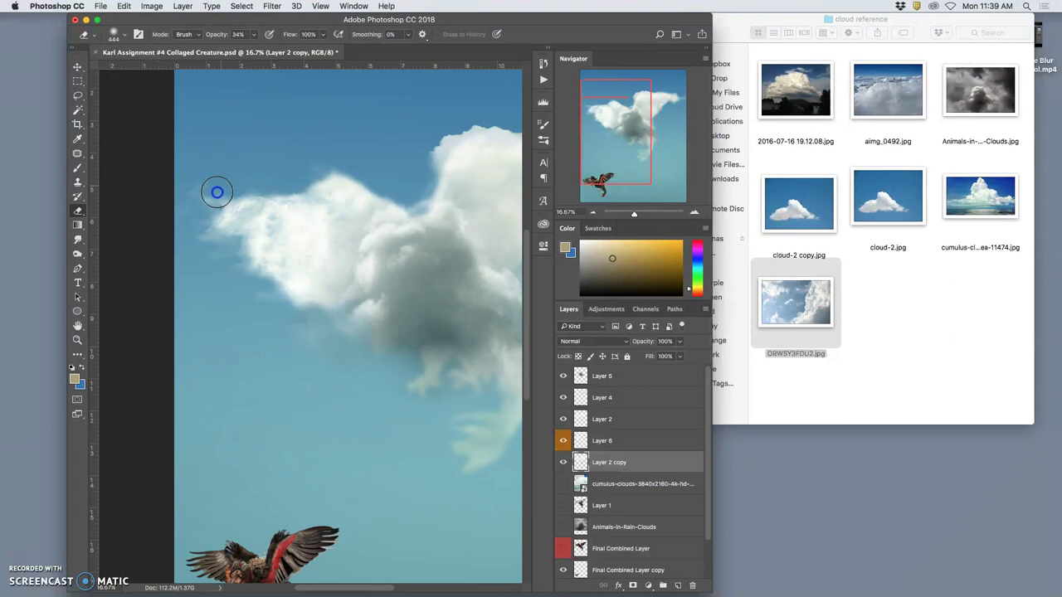
# Soften the tip and upper edge of the left wing on Layer 6 with the 34% opacity Eraser
pyautogui.click(602, 441)
pyautogui.moveTo(211, 197)
pyautogui.mouseDown()
pyautogui.moveTo(196, 204)
pyautogui.moveTo(198, 215)
pyautogui.mouseUp()
pyautogui.click(198, 215)
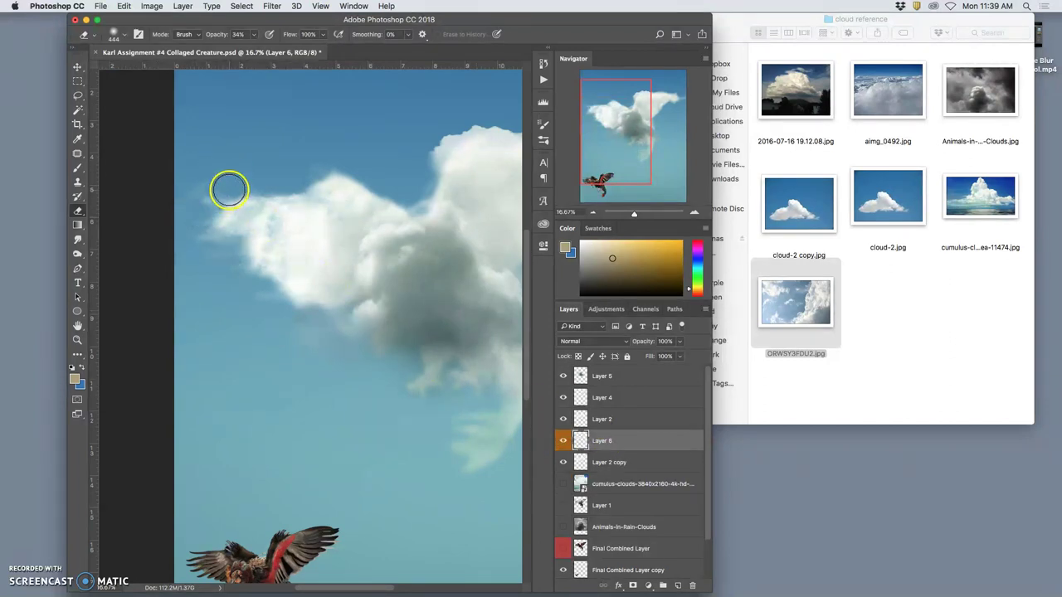
pyautogui.click(259, 179)
pyautogui.moveTo(305, 165); pyautogui.dragTo(330, 157)
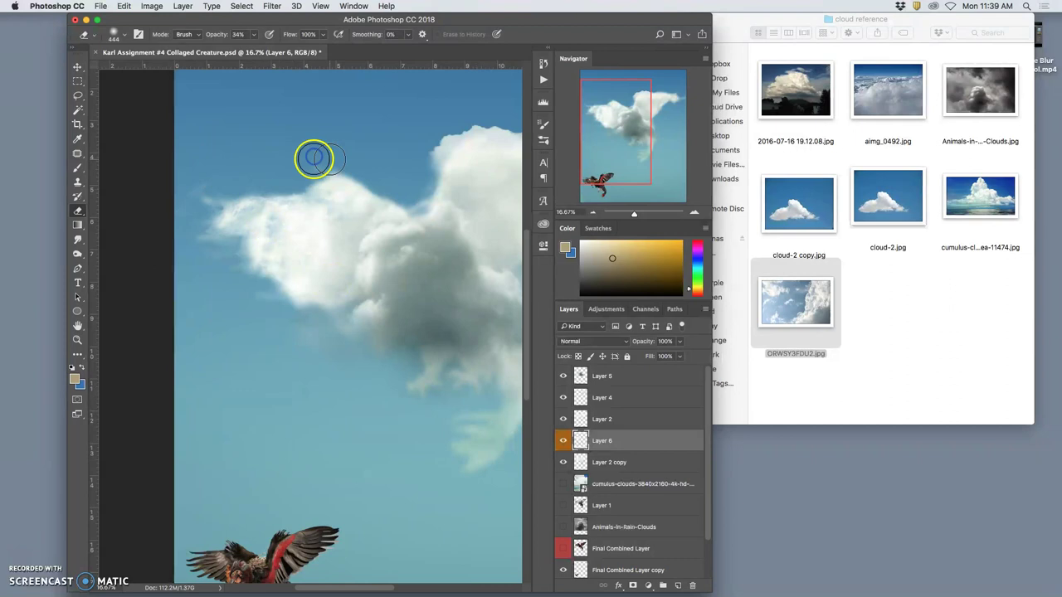
# Apply a Gaussian Blur with a 3.3-pixel radius to Layer 6
pyautogui.press('super+minus')
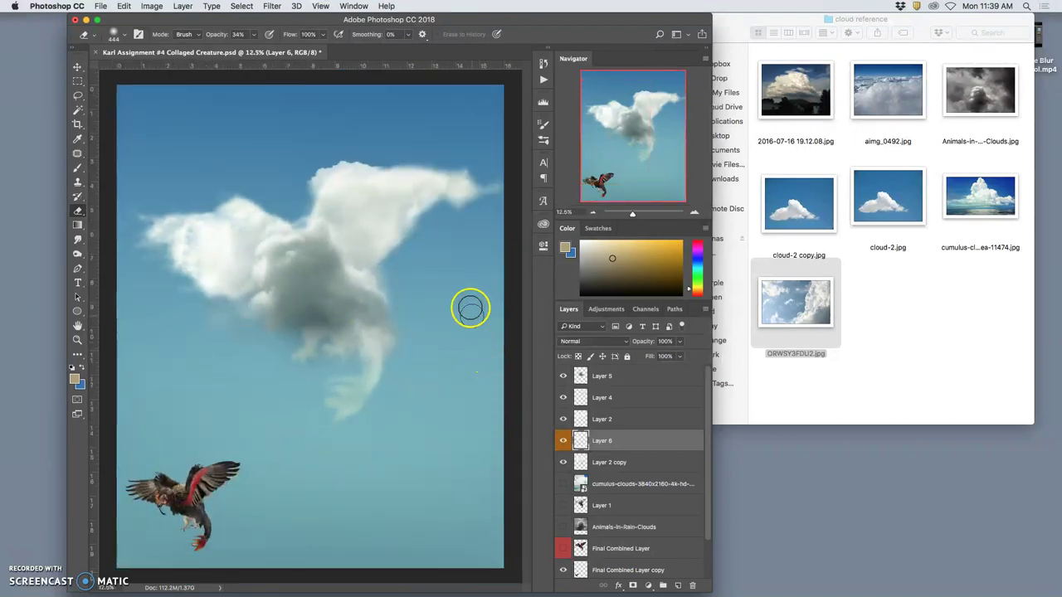
pyautogui.click(273, 7)
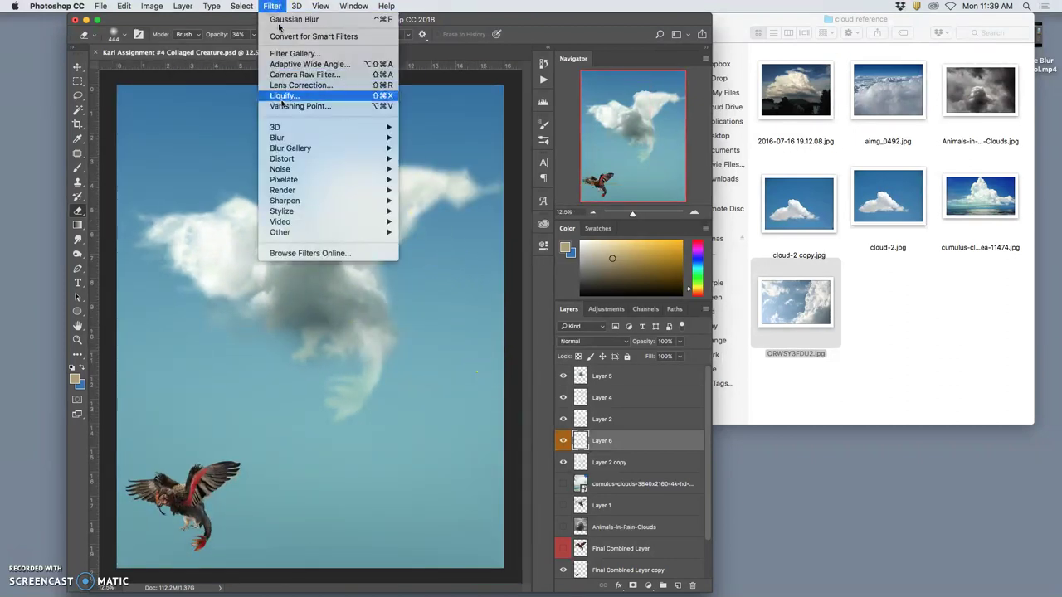
pyautogui.moveTo(298, 139)
pyautogui.click(445, 176)
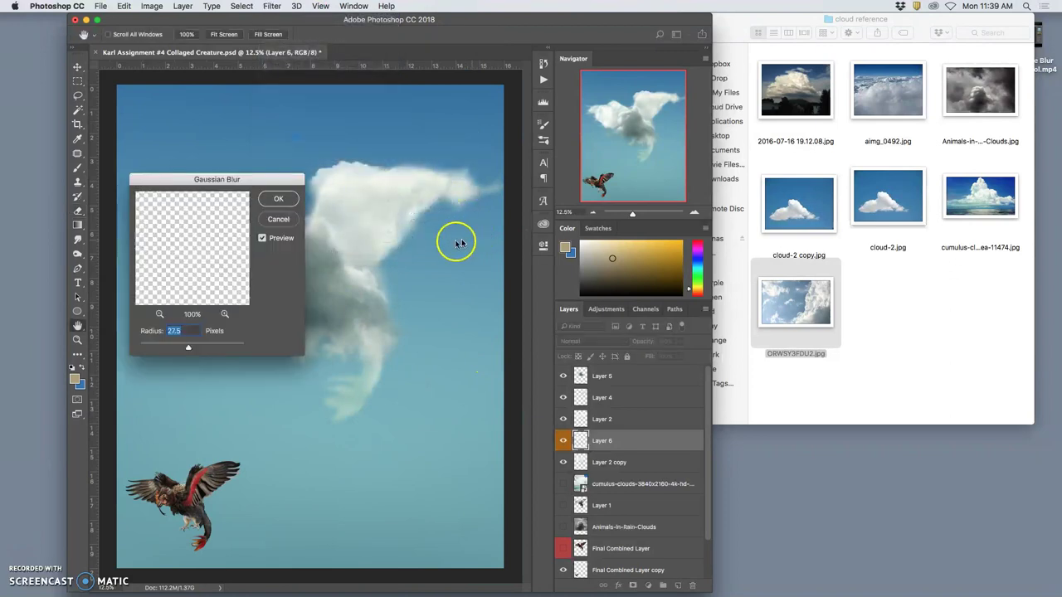
pyautogui.moveTo(284, 173); pyautogui.dragTo(515, 156)
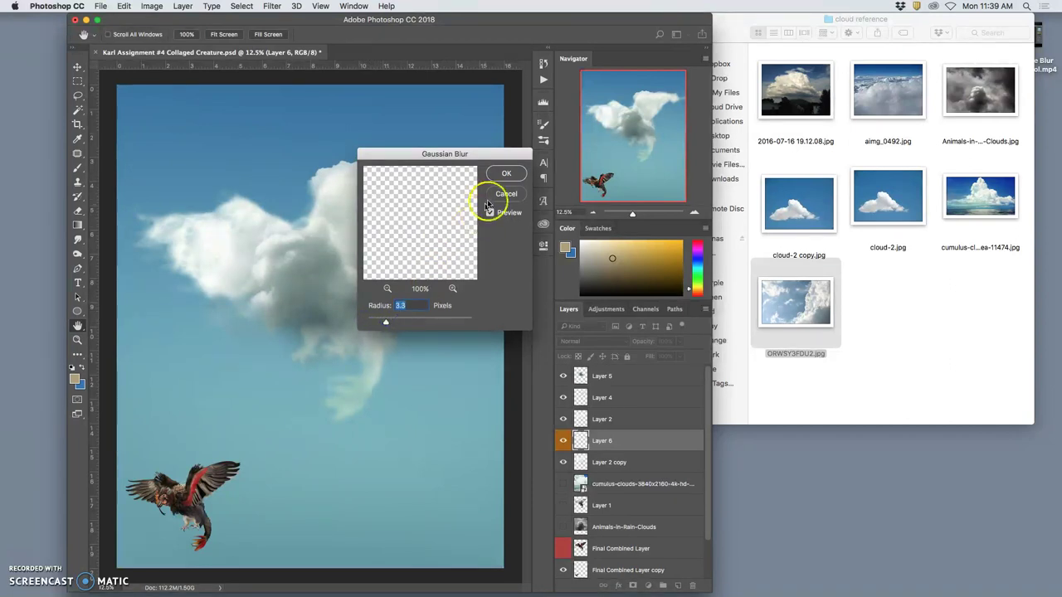
pyautogui.click(506, 175)
# Examine the blurred left wing up close, from its tip along the upper edge
pyautogui.press('e')
pyautogui.scroll(5, 238, 208)
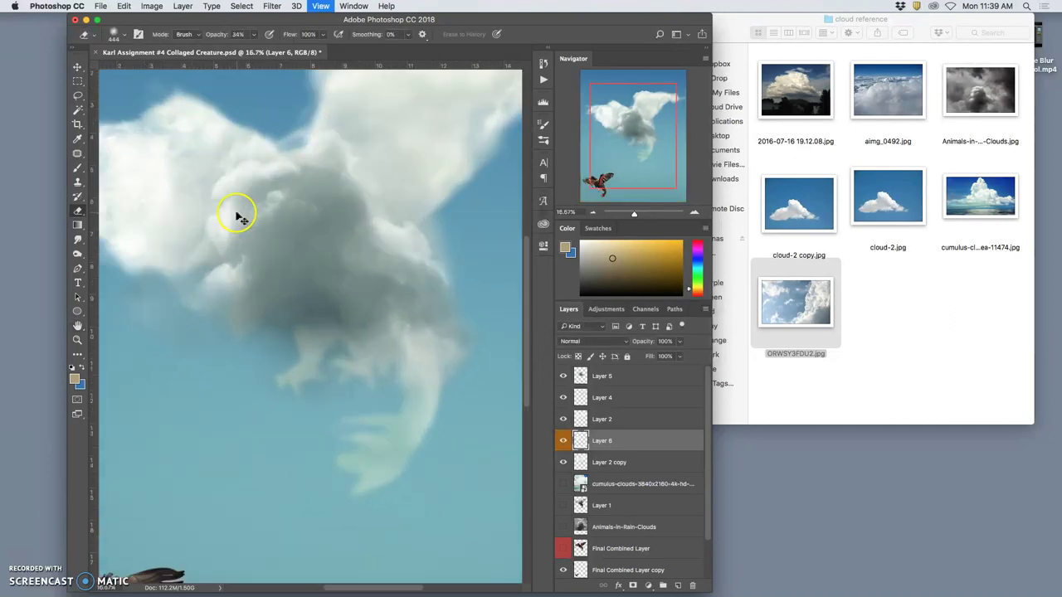
pyautogui.scroll(10, 210, 212)
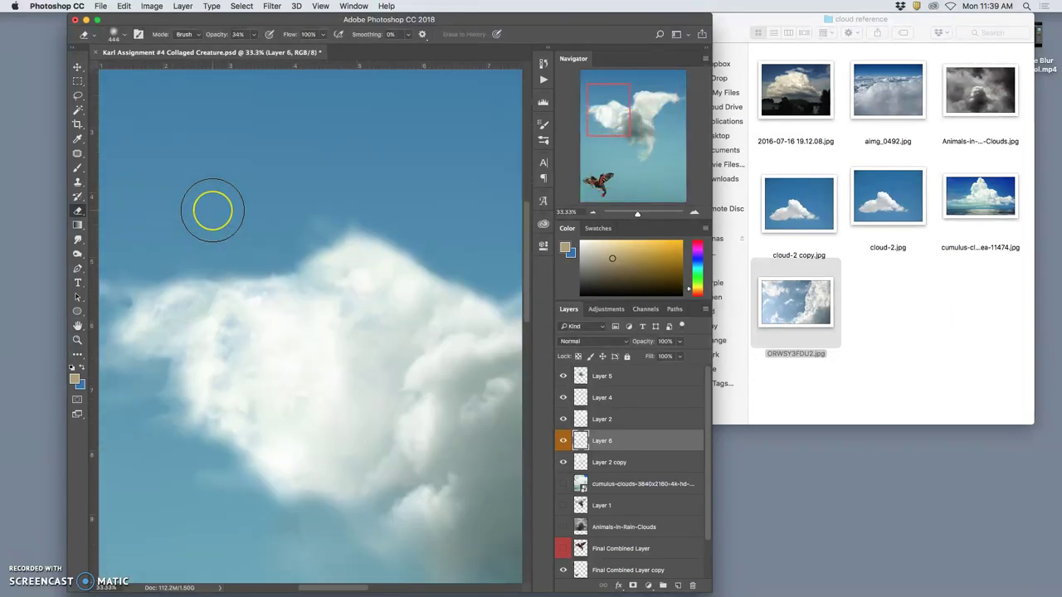
pyautogui.hscroll(-2, 211, 211)
pyautogui.hscroll(3, 212, 213)
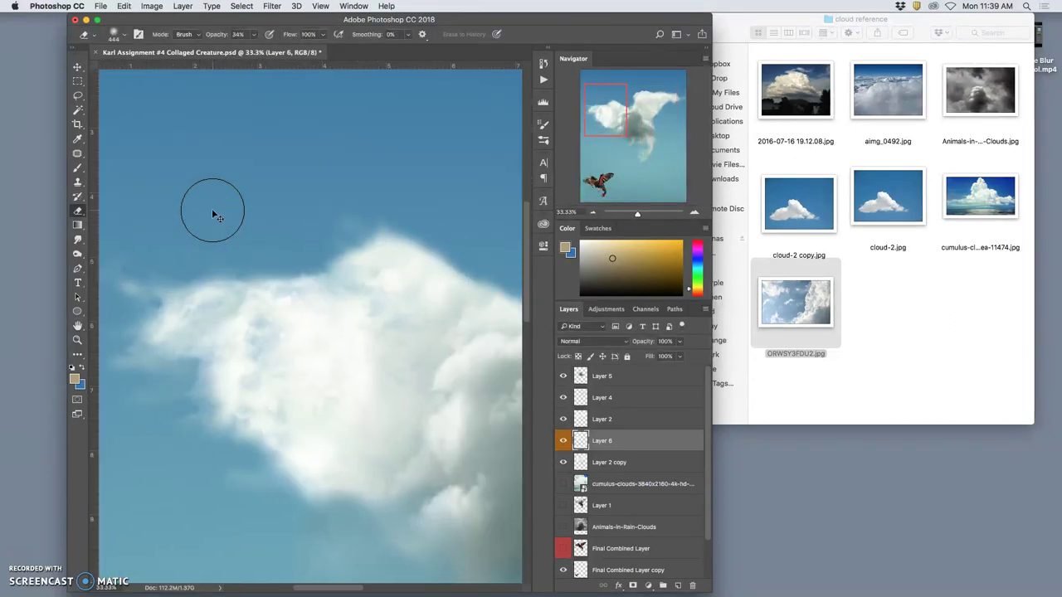
pyautogui.moveTo(213, 215); pyautogui.dragTo(236, 216)
pyautogui.click(152, 7)
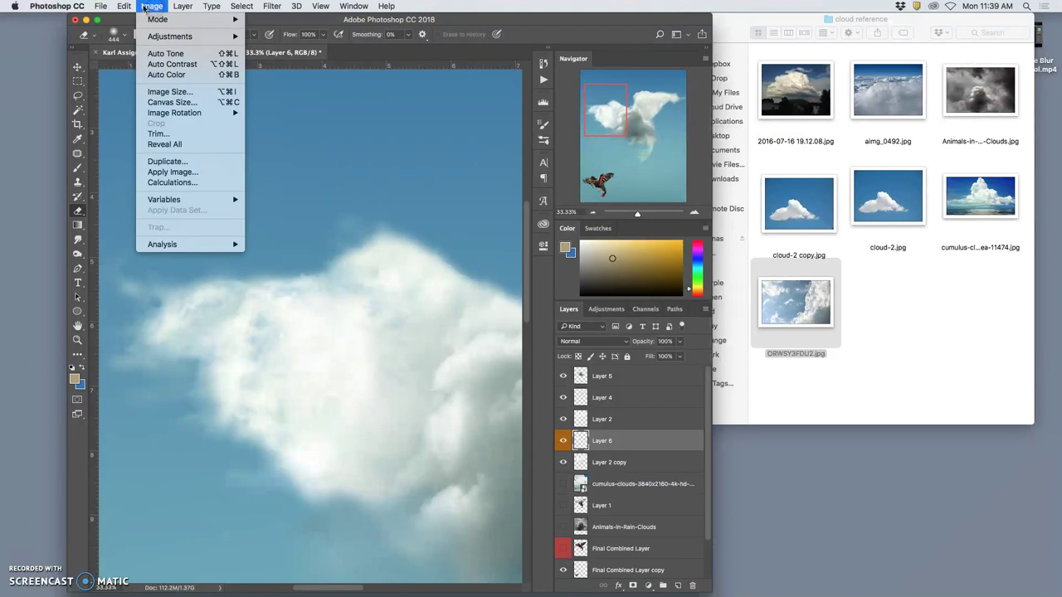
pyautogui.click(105, 7)
pyautogui.moveTo(129, 7)
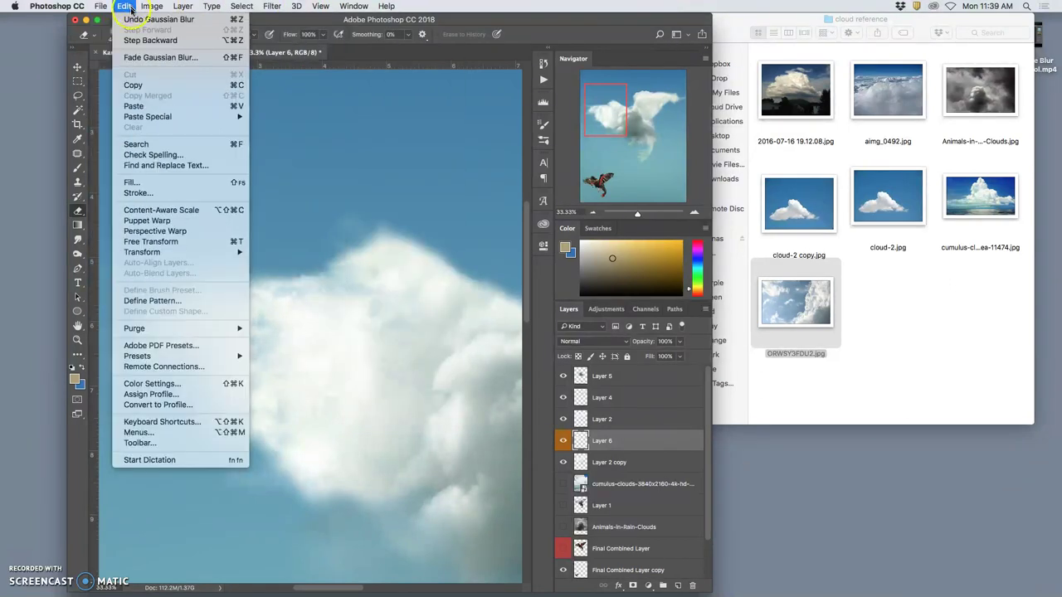
pyautogui.click(330, 133)
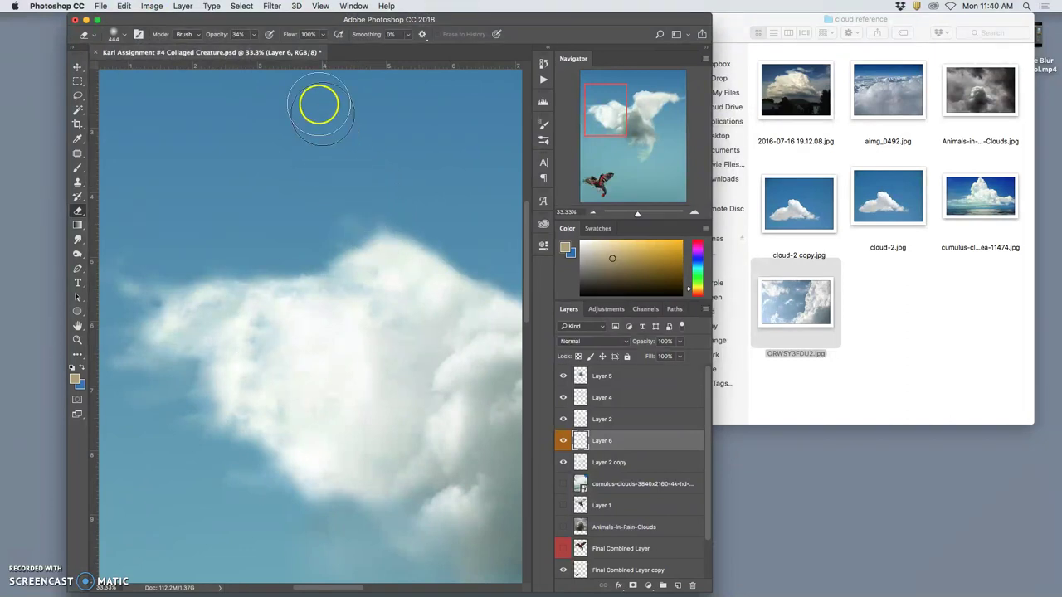
pyautogui.click(273, 5)
pyautogui.click(291, 206)
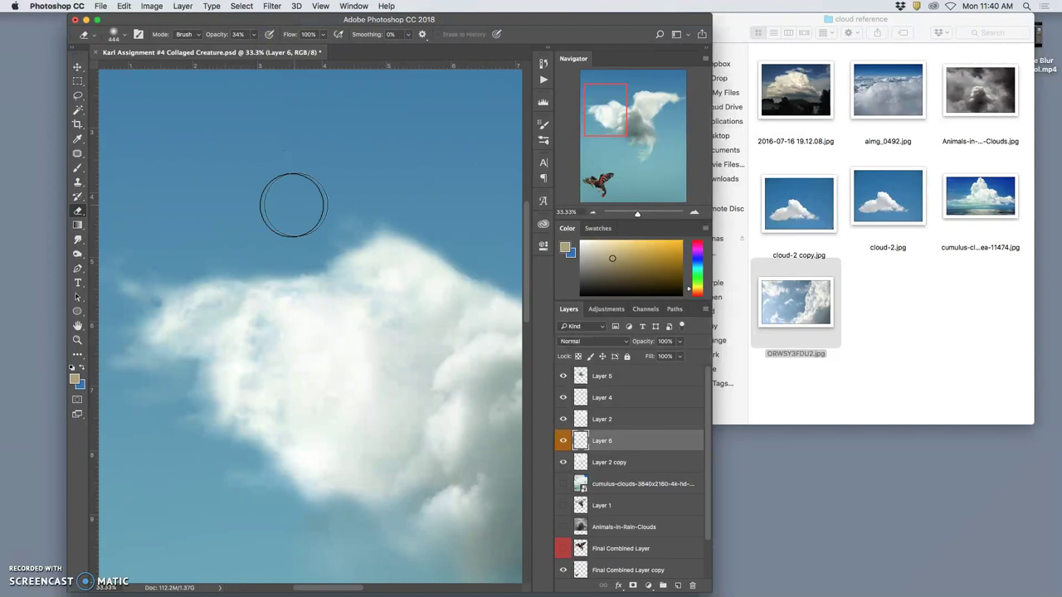
pyautogui.click(298, 203)
pyautogui.hscroll(1, 299, 204)
pyautogui.scroll(2, 299, 203)
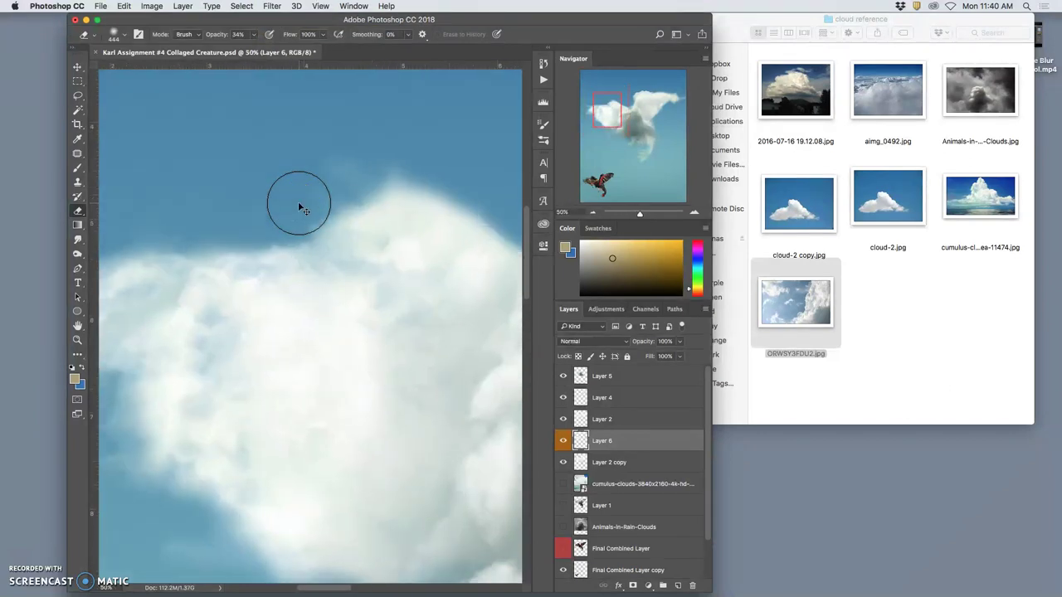
pyautogui.scroll(-4, 298, 203)
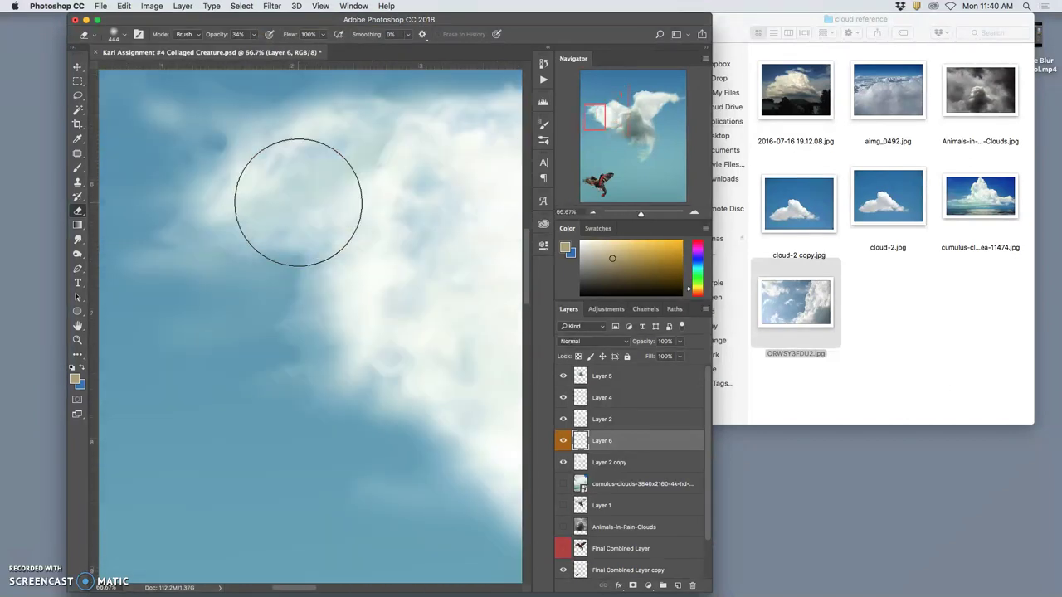
pyautogui.hscroll(5, 297, 202)
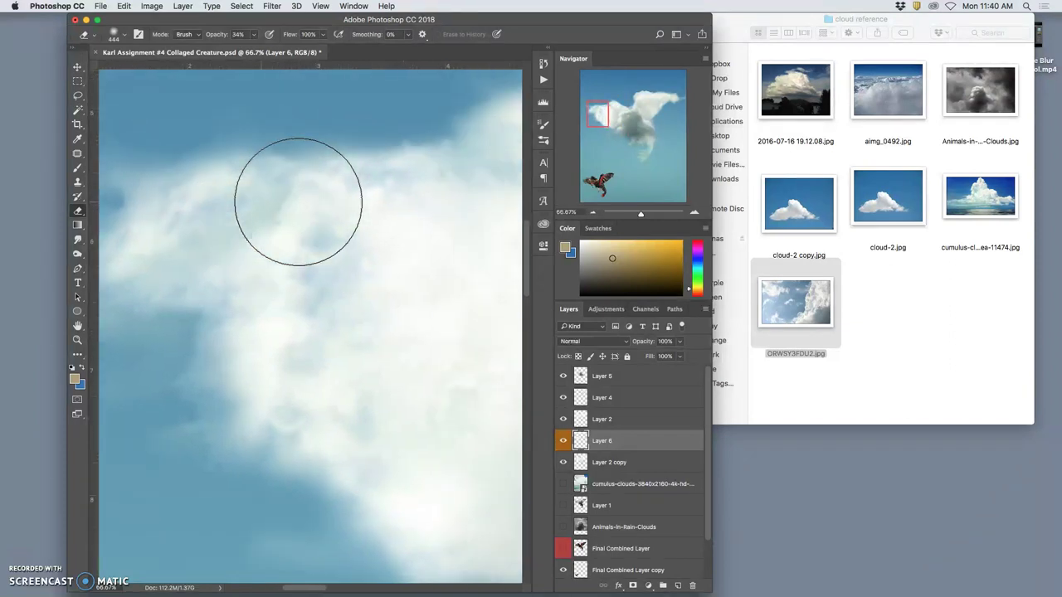
pyautogui.scroll(5, 298, 202)
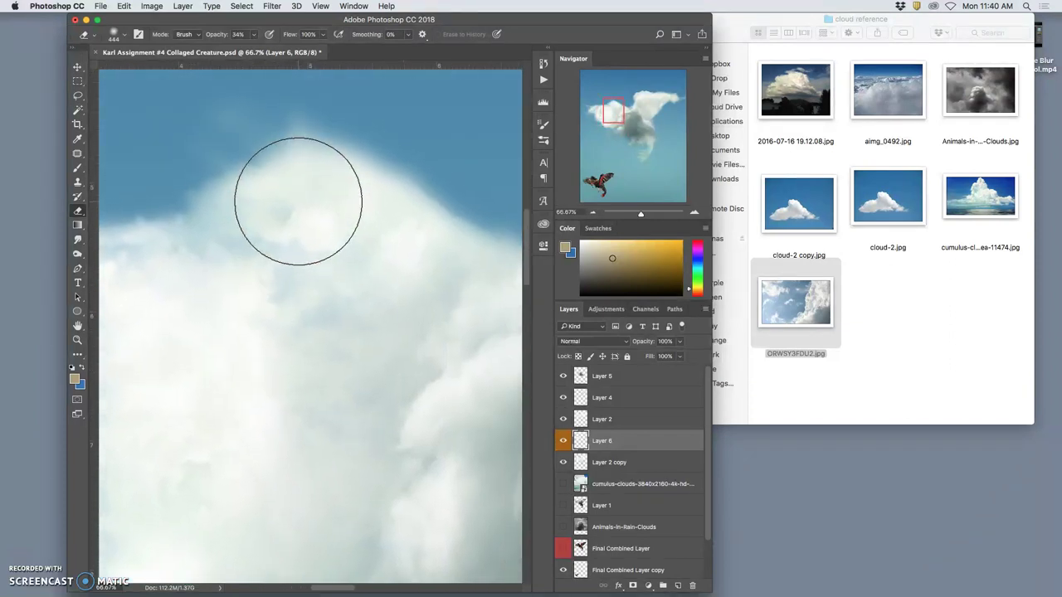
# Check Layer 2's contribution, and smudge its cloud along the left wing's upper edge at 28% strength
pyautogui.click(564, 420)
pyautogui.click(564, 421)
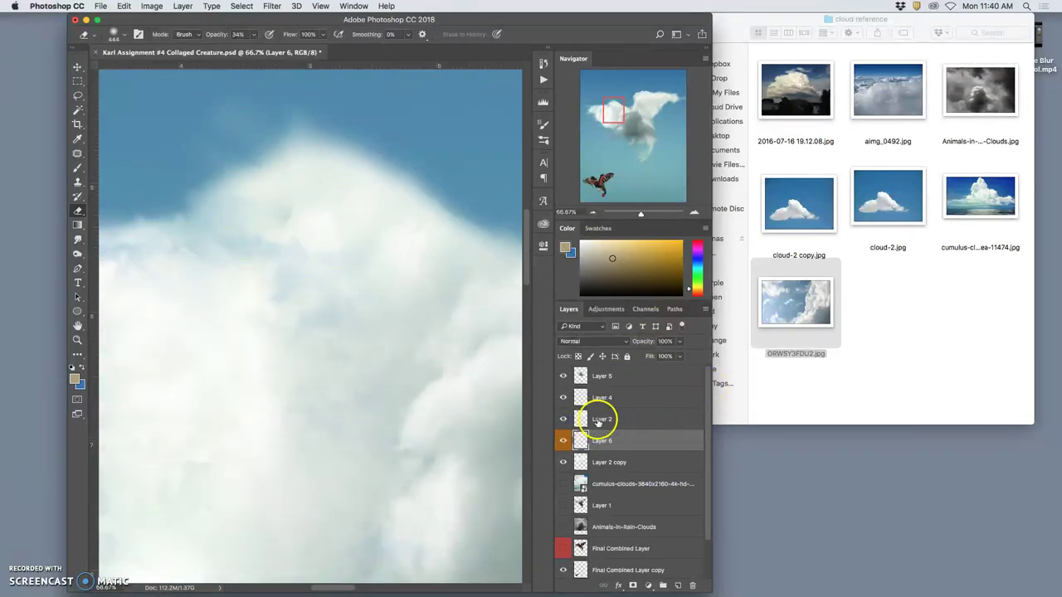
pyautogui.click(602, 420)
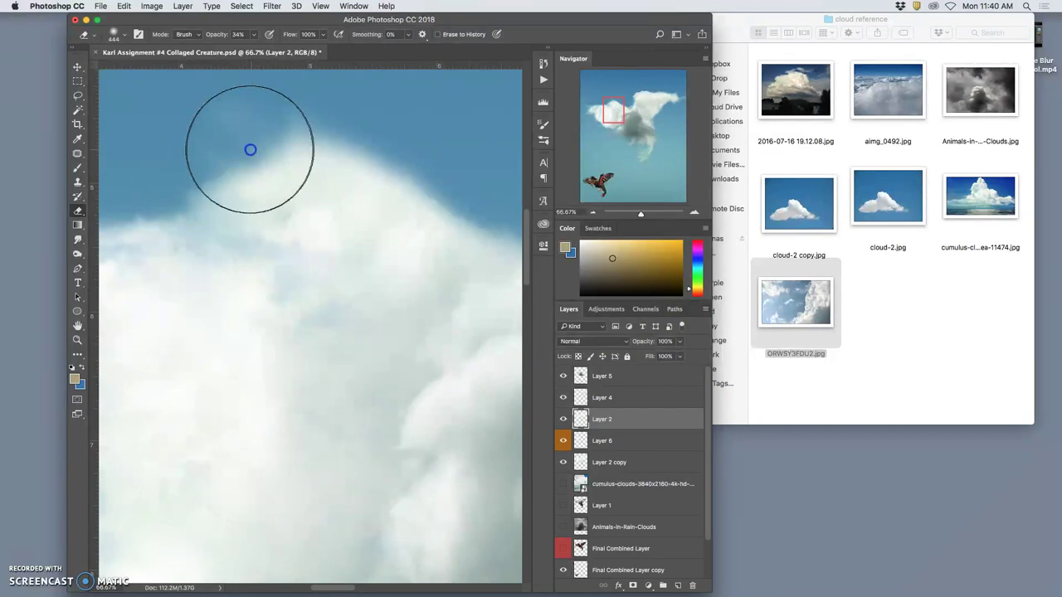
pyautogui.click(77, 237)
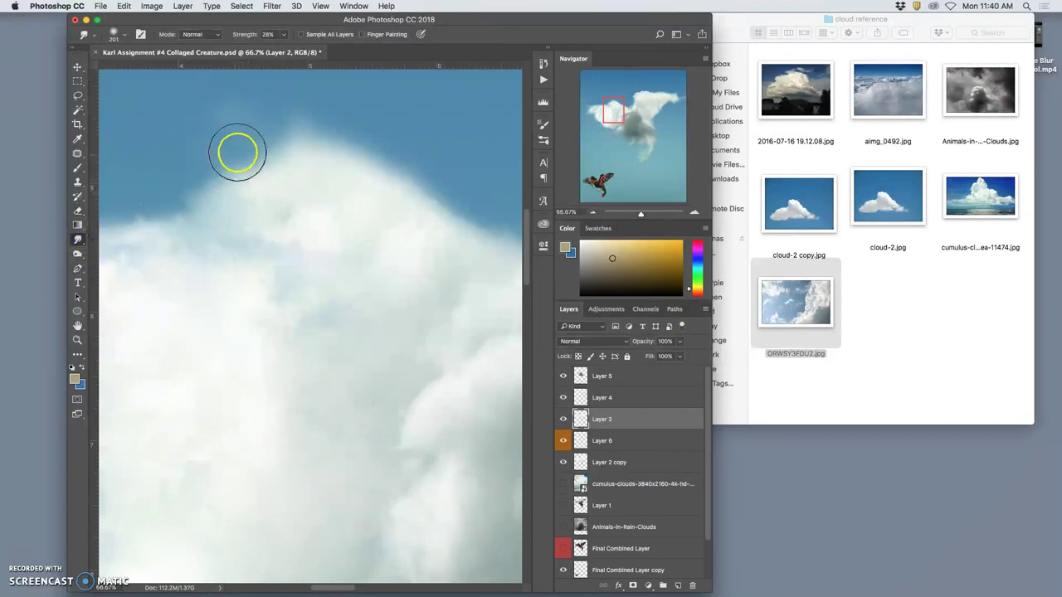
pyautogui.moveTo(257, 163)
pyautogui.mouseDown()
pyautogui.moveTo(279, 151)
pyautogui.moveTo(297, 182)
pyautogui.moveTo(266, 162)
pyautogui.moveTo(307, 169)
pyautogui.mouseUp()
pyautogui.moveTo(325, 353)
pyautogui.mouseDown()
pyautogui.moveTo(397, 415)
pyautogui.moveTo(316, 407)
pyautogui.moveTo(324, 390)
pyautogui.moveTo(348, 407)
pyautogui.moveTo(304, 433)
pyautogui.moveTo(271, 477)
pyautogui.mouseUp()
pyautogui.moveTo(257, 292); pyautogui.dragTo(276, 297)
# Compare the contributions of Layer 2 copy, Layer 6, Layer 4, Layer 2 and Layer 5 at the junction between the two wings
pyautogui.click(583, 430)
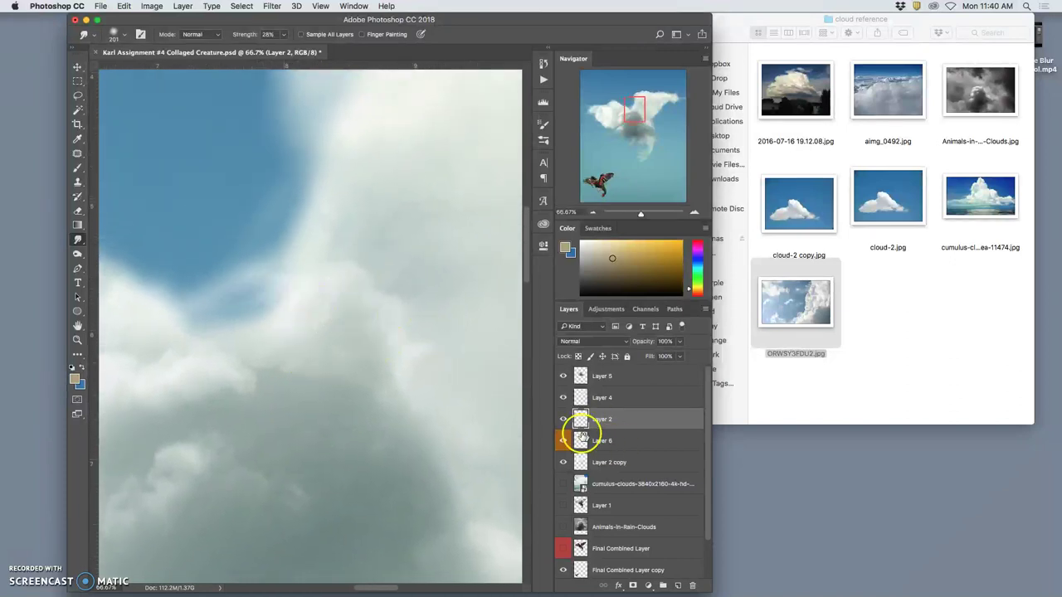
pyautogui.click(563, 463)
pyautogui.click(563, 438)
pyautogui.click(563, 402)
pyautogui.click(563, 401)
pyautogui.click(563, 419)
pyautogui.click(563, 419)
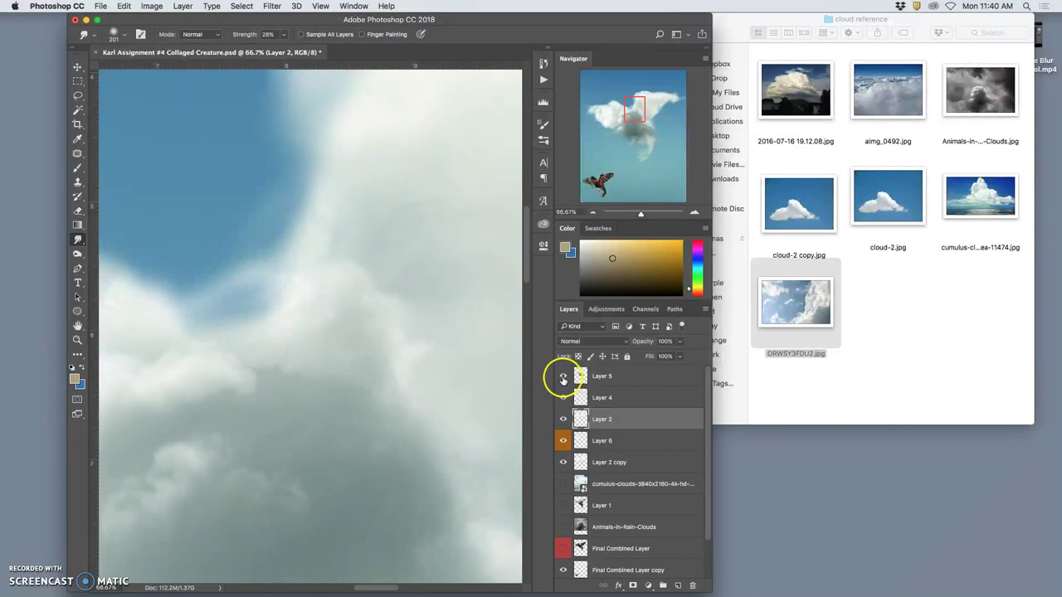
pyautogui.click(563, 378)
pyautogui.click(563, 378)
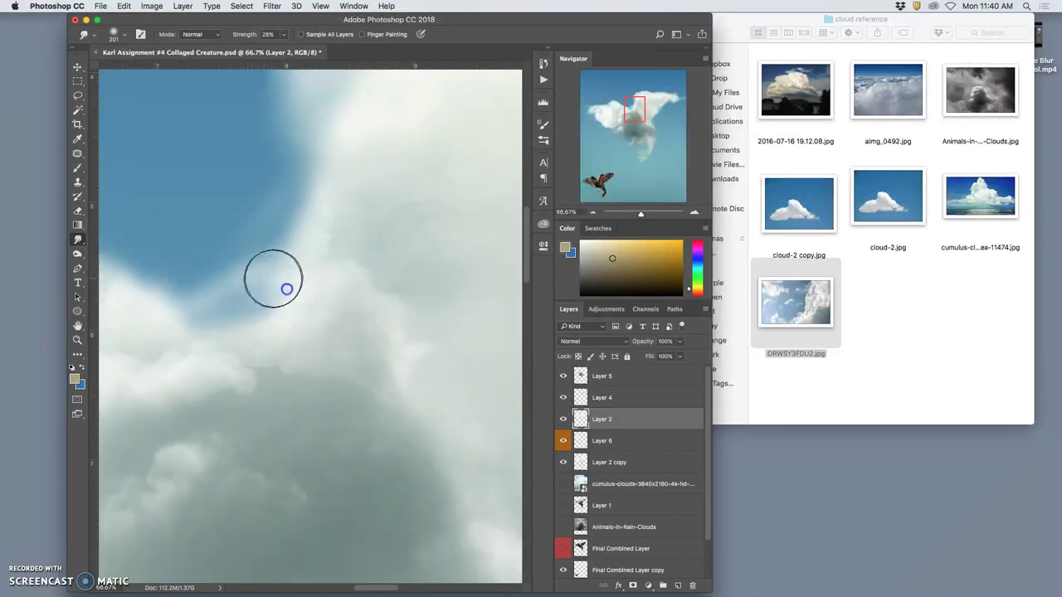
# Soften the cloud edge at the junction between the wings on Layer 5 with the 34% opacity Eraser
pyautogui.click(606, 378)
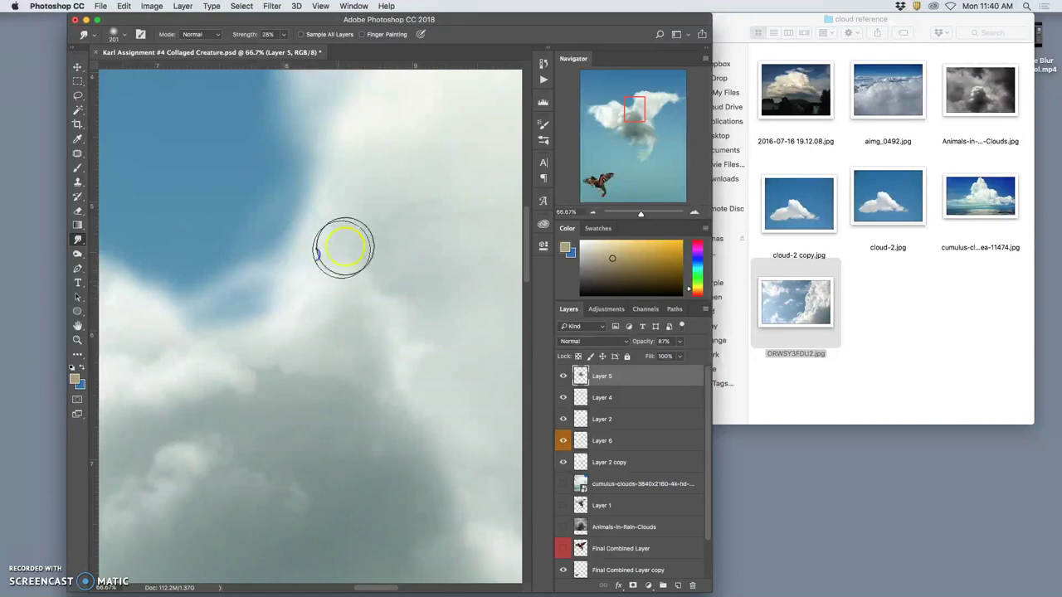
pyautogui.click(76, 215)
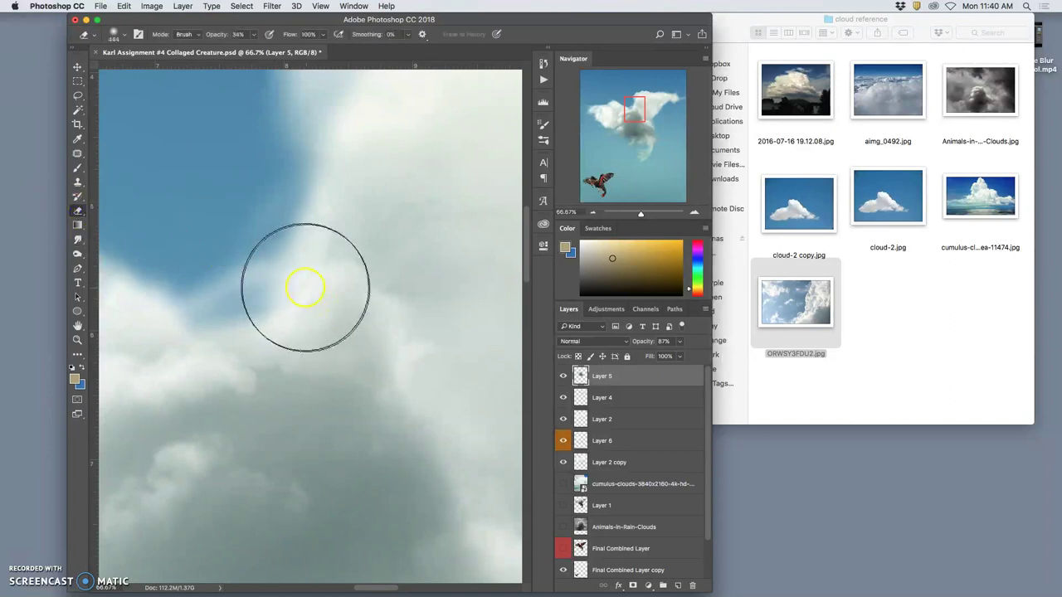
pyautogui.moveTo(302, 279)
pyautogui.mouseDown()
pyautogui.moveTo(351, 271)
pyautogui.moveTo(302, 354)
pyautogui.moveTo(262, 333)
pyautogui.moveTo(285, 356)
pyautogui.moveTo(430, 354)
pyautogui.moveTo(290, 372)
pyautogui.mouseUp()
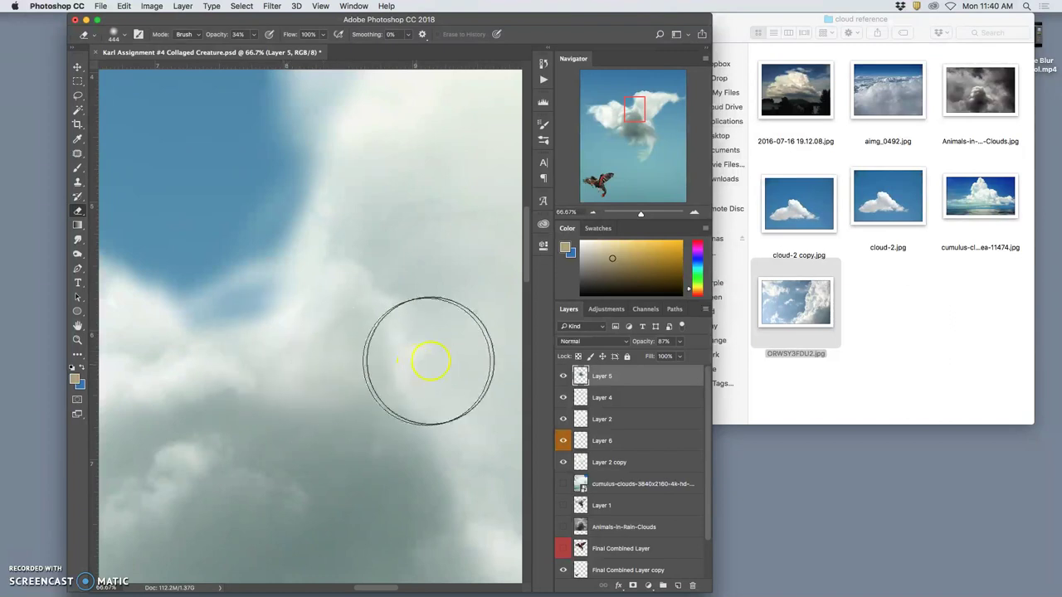
pyautogui.press('super+minus')
pyautogui.press('super+minus')
pyautogui.press('super+minus')
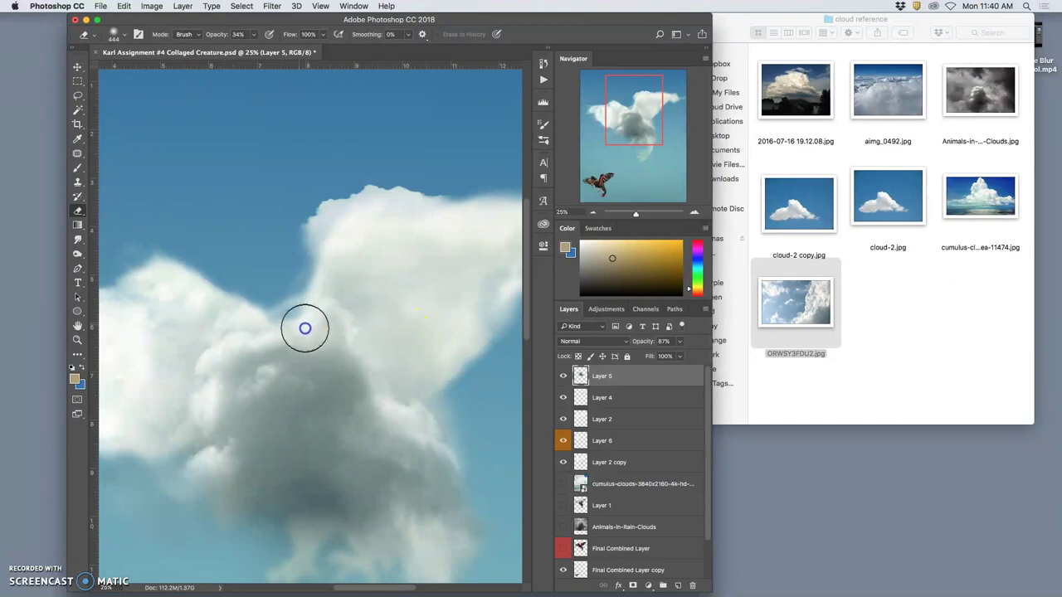
pyautogui.click(327, 285)
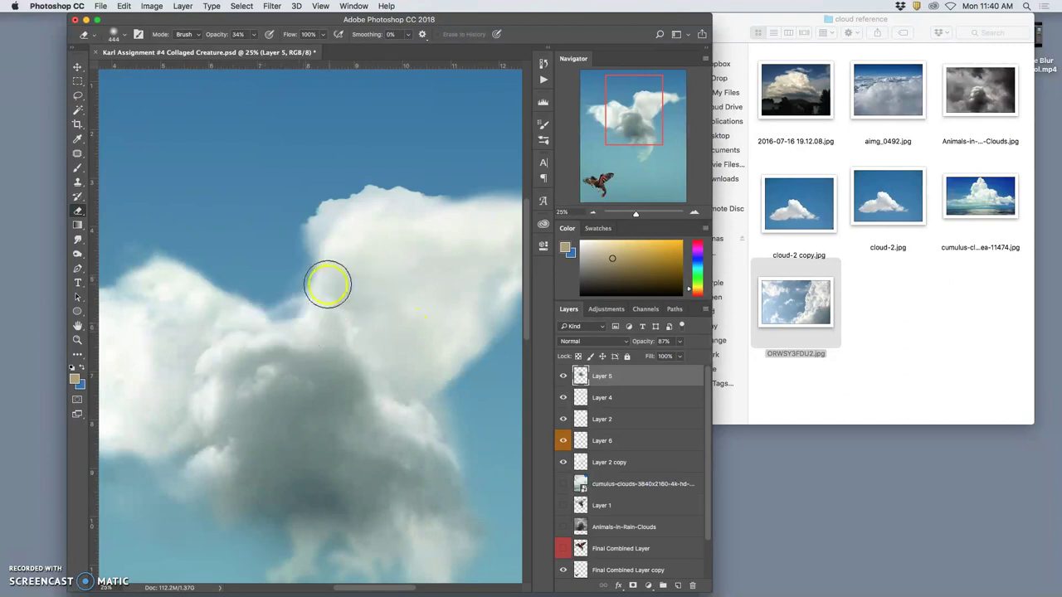
pyautogui.moveTo(322, 287); pyautogui.dragTo(315, 296)
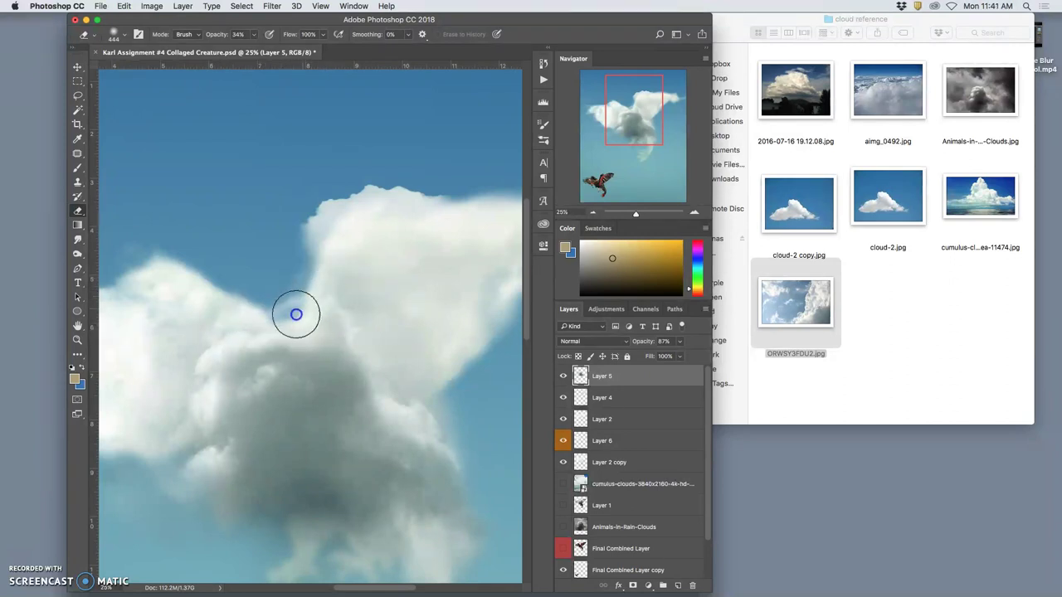
# Examine the whole cloud bird, especially its body and tail, against the full sky
pyautogui.press('super+minus')
pyautogui.press('super+minus')
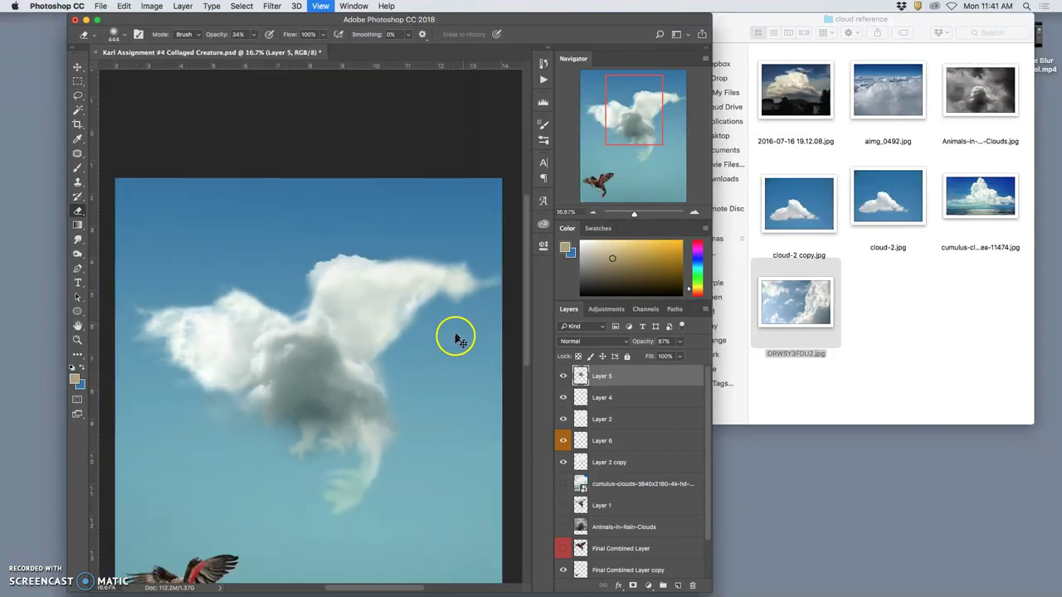
pyautogui.moveTo(335, 340)
pyautogui.mouseDown()
pyautogui.moveTo(323, 366)
pyautogui.moveTo(289, 354)
pyautogui.moveTo(390, 378)
pyautogui.mouseUp()
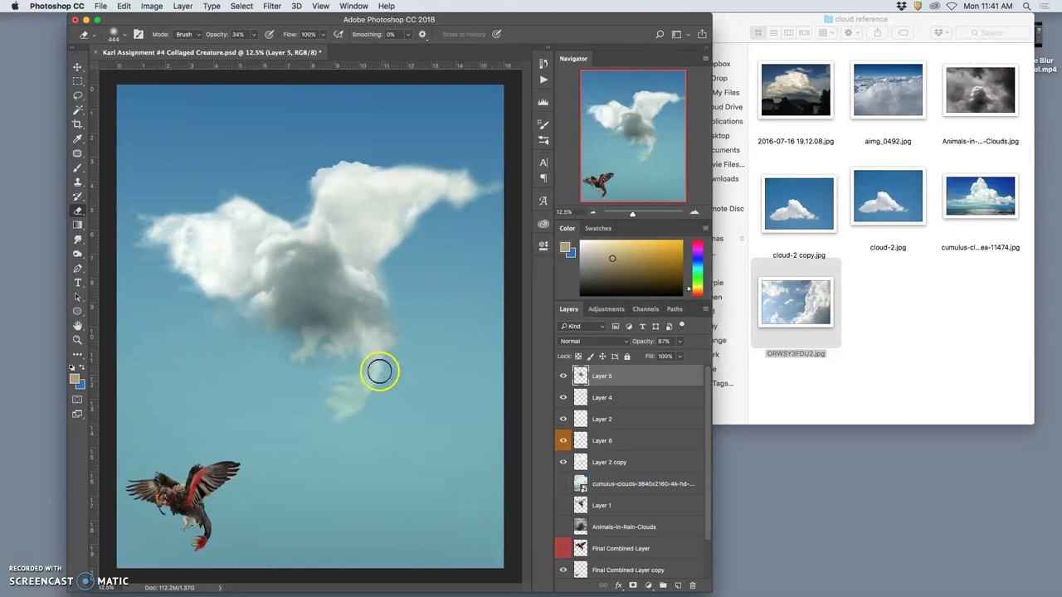
pyautogui.moveTo(425, 317)
pyautogui.mouseDown()
pyautogui.moveTo(424, 359)
pyautogui.moveTo(387, 408)
pyautogui.mouseUp()
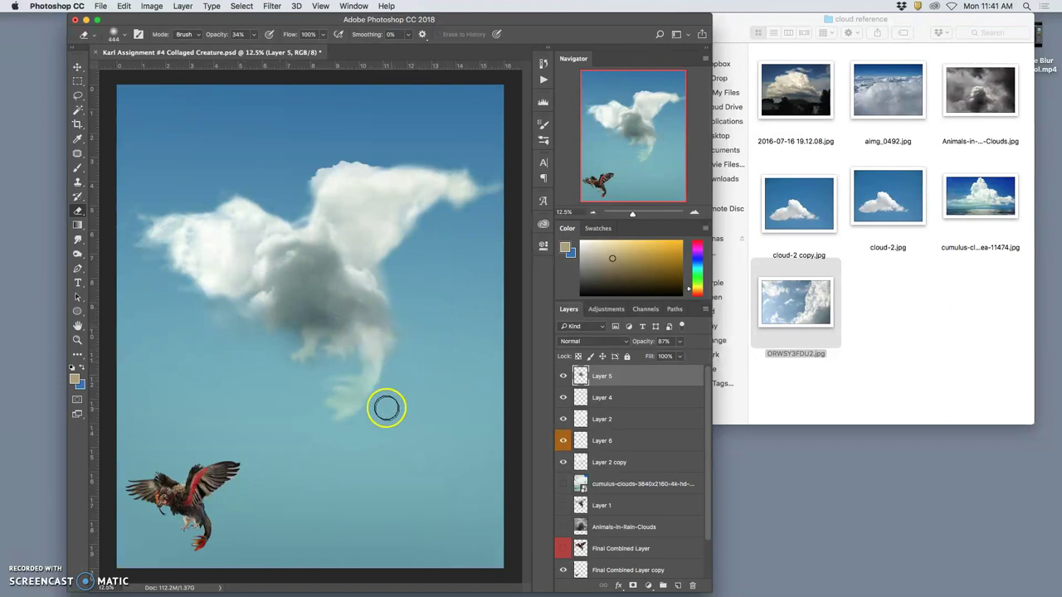